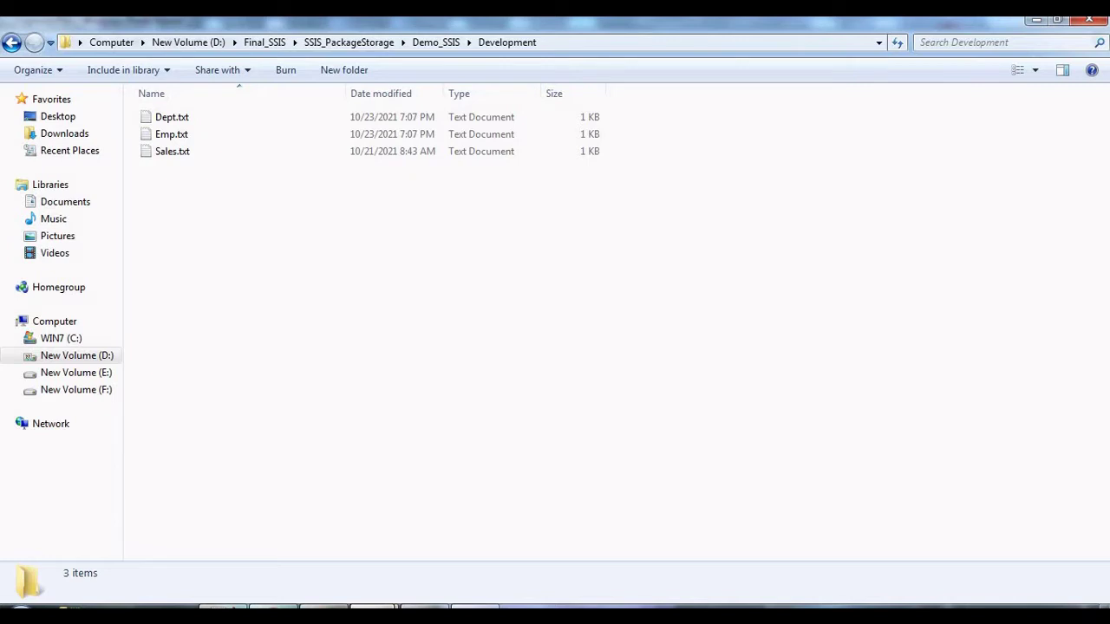
Step: Examine the header columns and data rows in Dept.txt, and close the file
{"action": "double_click", "coordinate": [172, 117]}
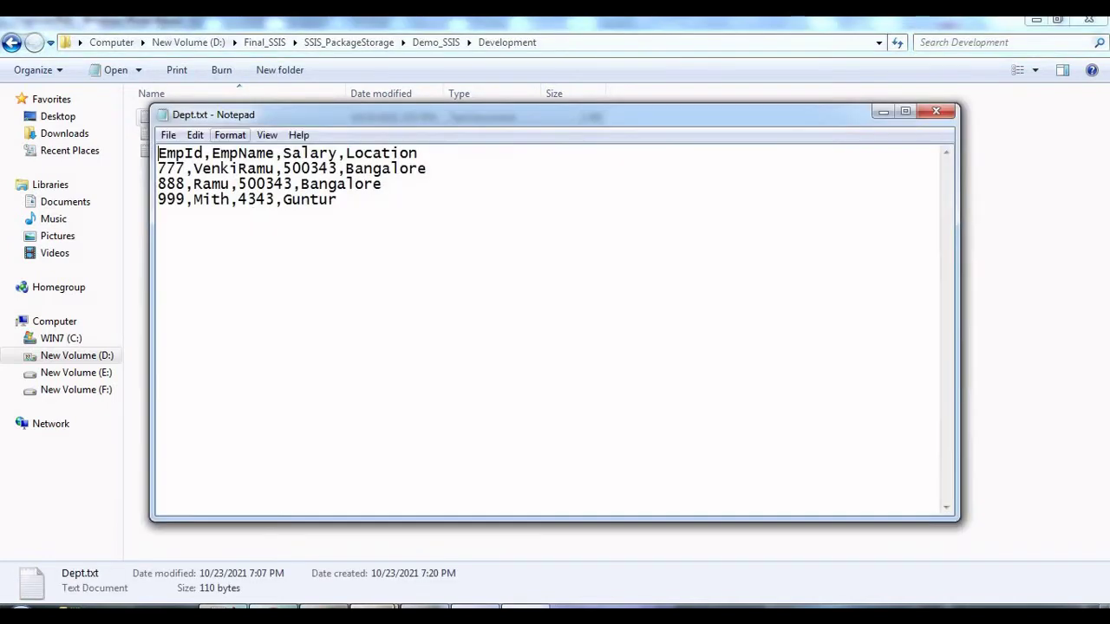
{"action": "left_click_drag", "start_coordinate": [520, 115], "coordinate": [635, 224]}
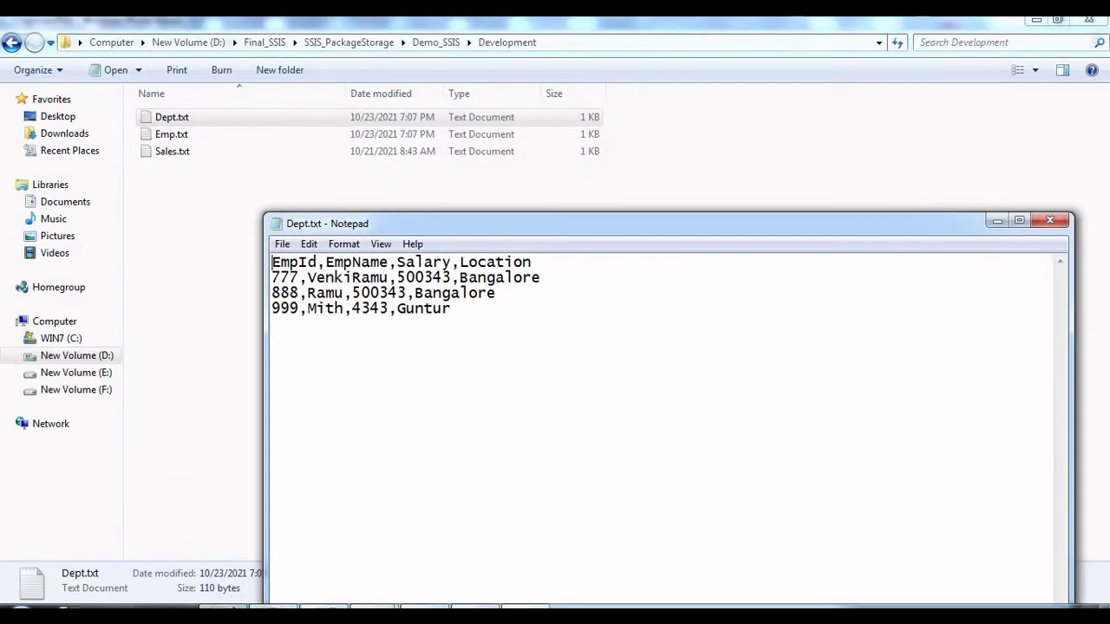
{"action": "left_click_drag", "start_coordinate": [450, 308], "coordinate": [272, 277]}
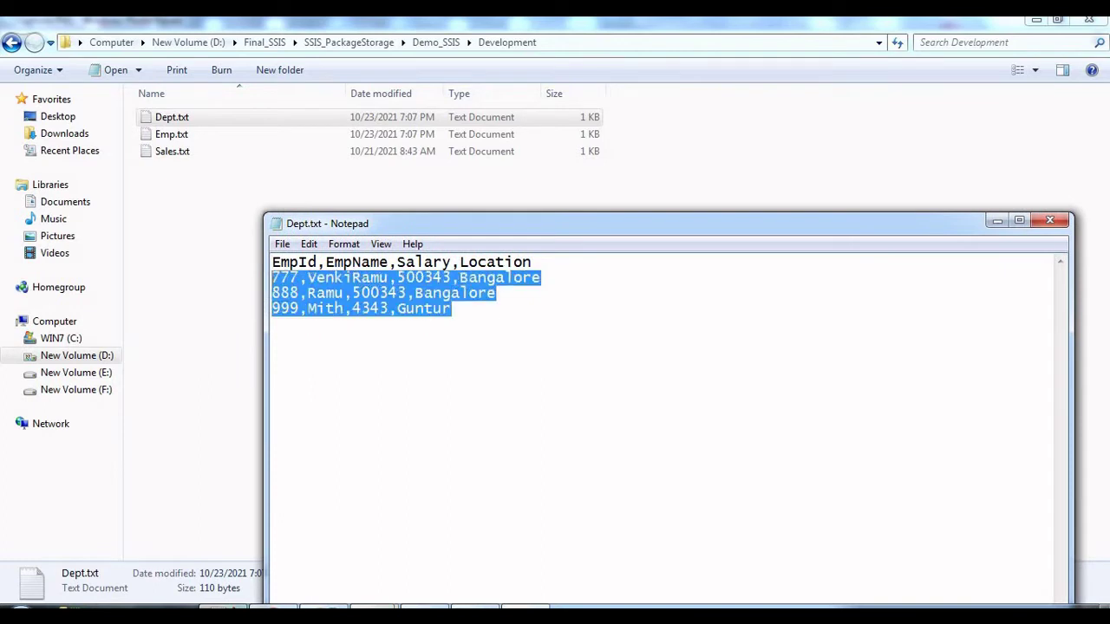
{"action": "left_click", "coordinate": [299, 262]}
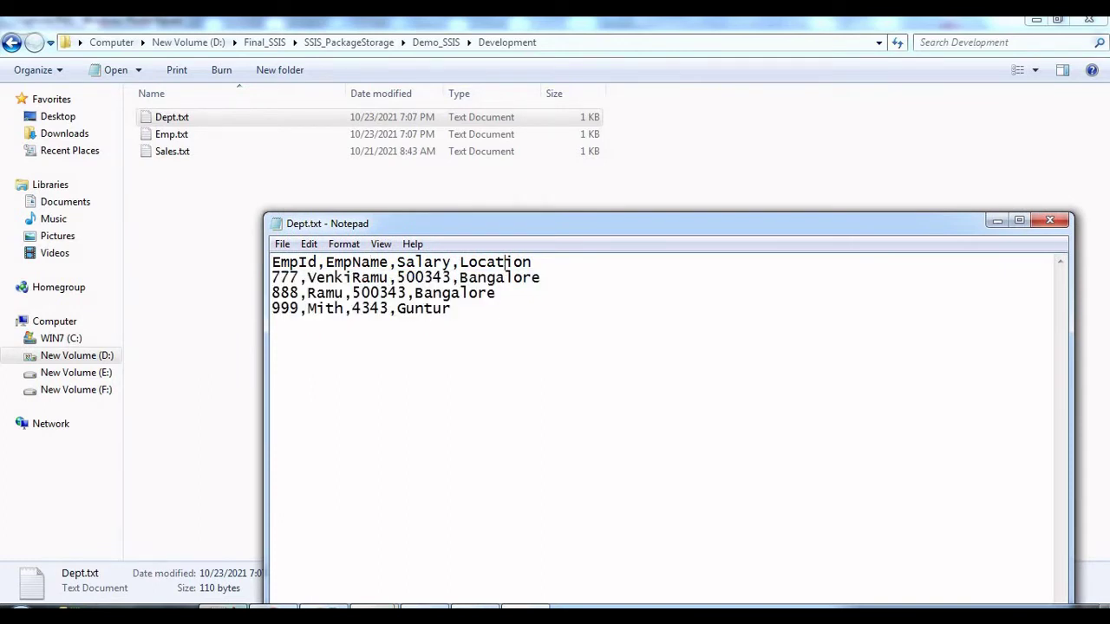
{"action": "left_click_drag", "start_coordinate": [533, 261], "coordinate": [344, 262]}
{"action": "left_click_drag", "start_coordinate": [451, 309], "coordinate": [281, 277]}
{"action": "left_click", "coordinate": [1050, 221]}
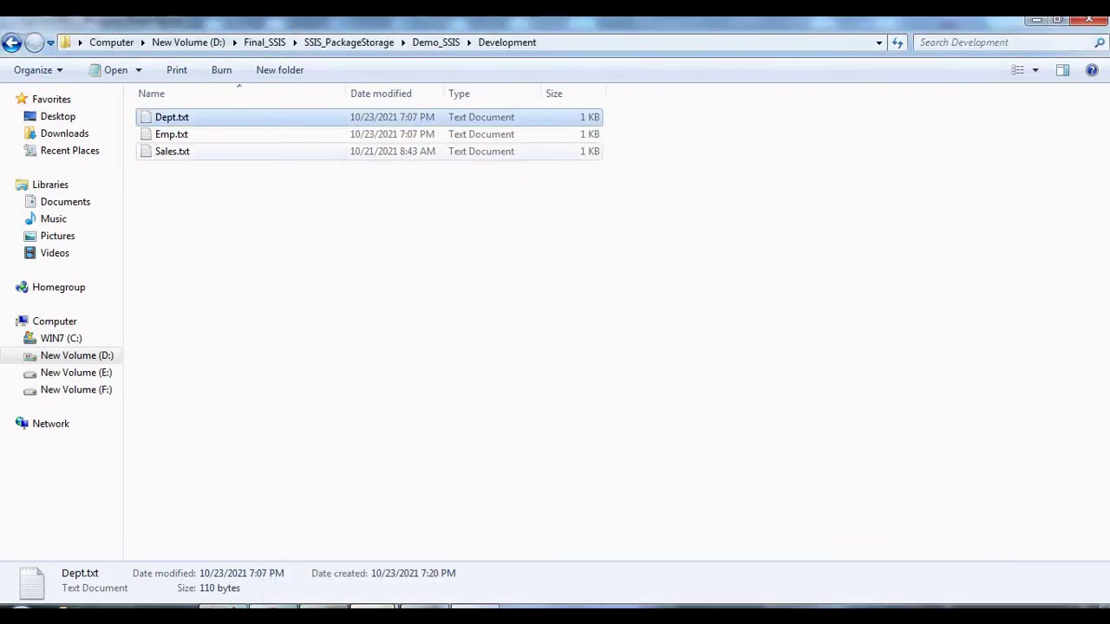
Step: Examine the columns and records stored in Emp.txt, and close the file
{"action": "double_click", "coordinate": [172, 135]}
{"action": "left_click_drag", "start_coordinate": [485, 115], "coordinate": [509, 160]}
{"action": "left_click_drag", "start_coordinate": [364, 247], "coordinate": [200, 200]}
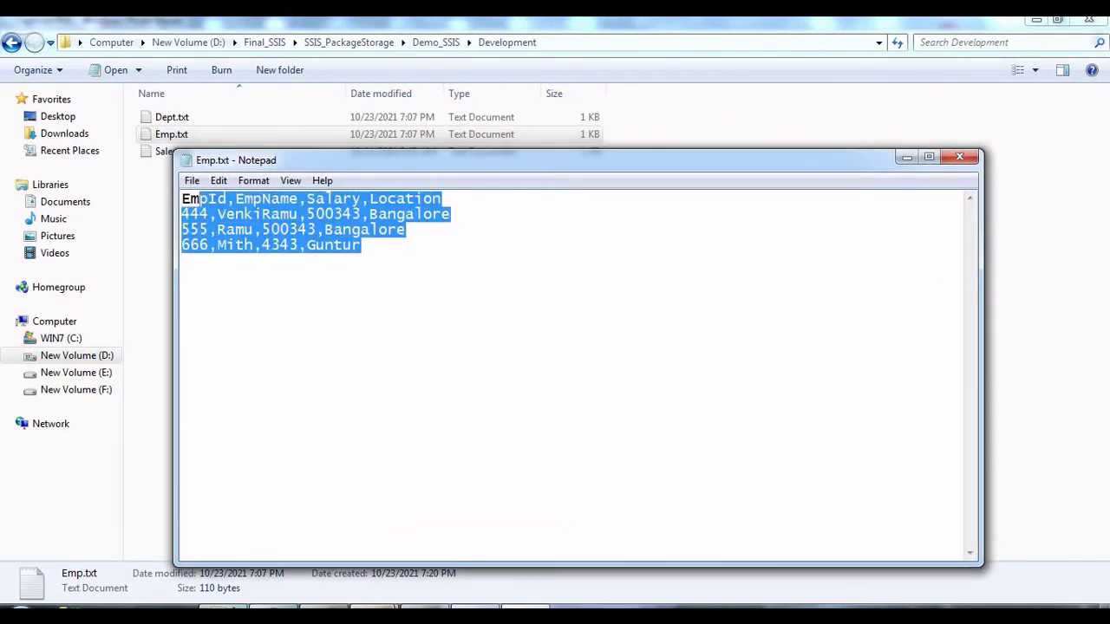
{"action": "left_click", "coordinate": [958, 156]}
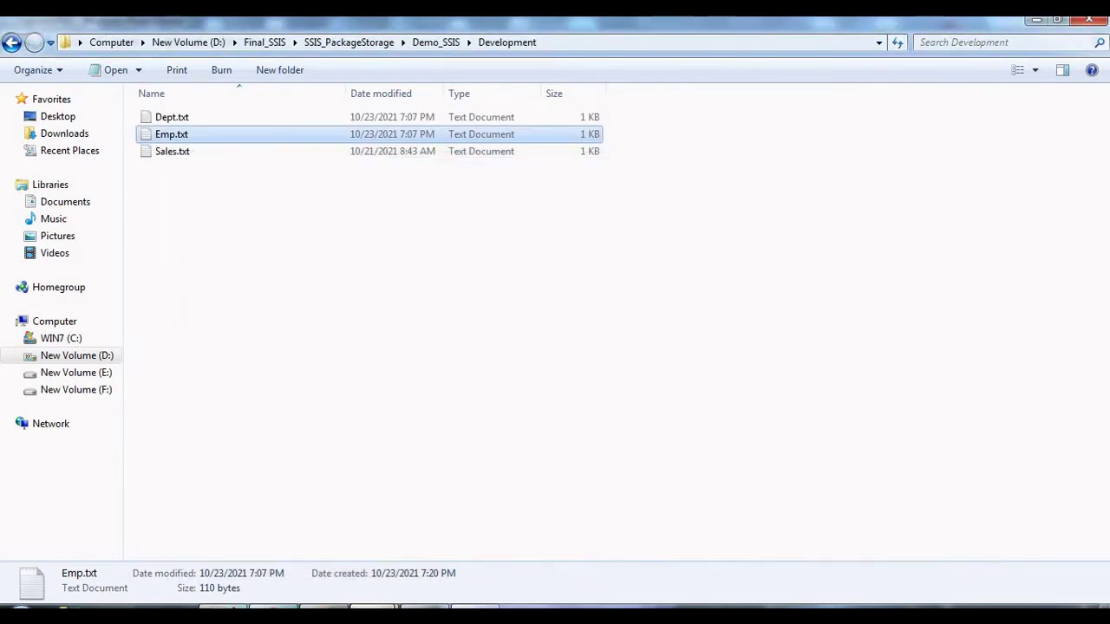
Step: Examine the columns and records stored in Sales.txt, and close the file
{"action": "double_click", "coordinate": [171, 152]}
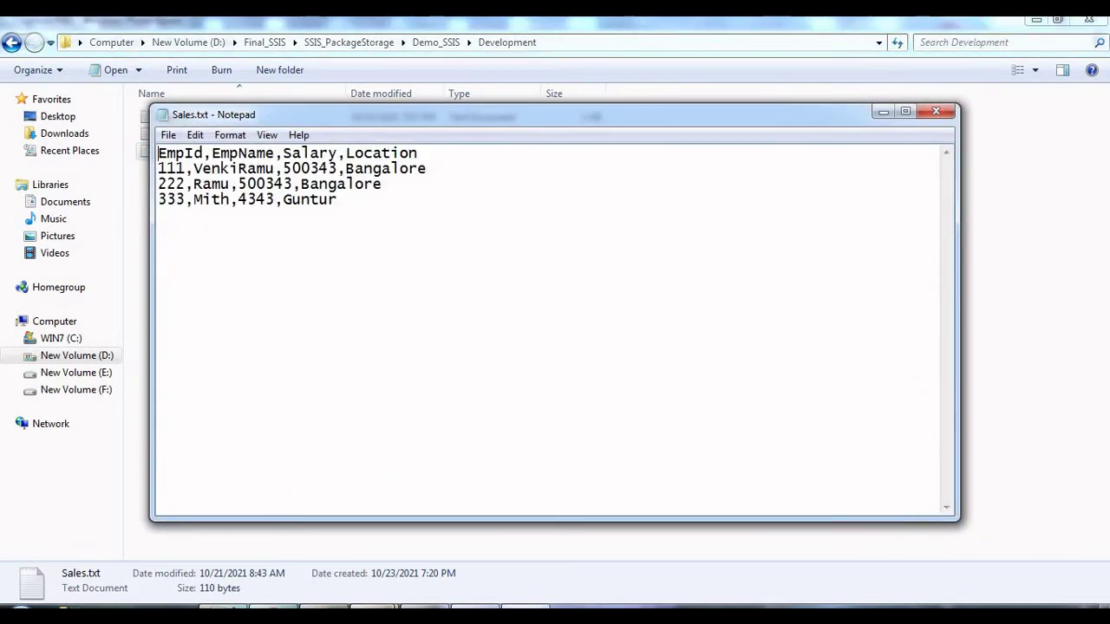
{"action": "left_click_drag", "start_coordinate": [302, 114], "coordinate": [322, 179]}
{"action": "key", "text": "ctrl+a"}
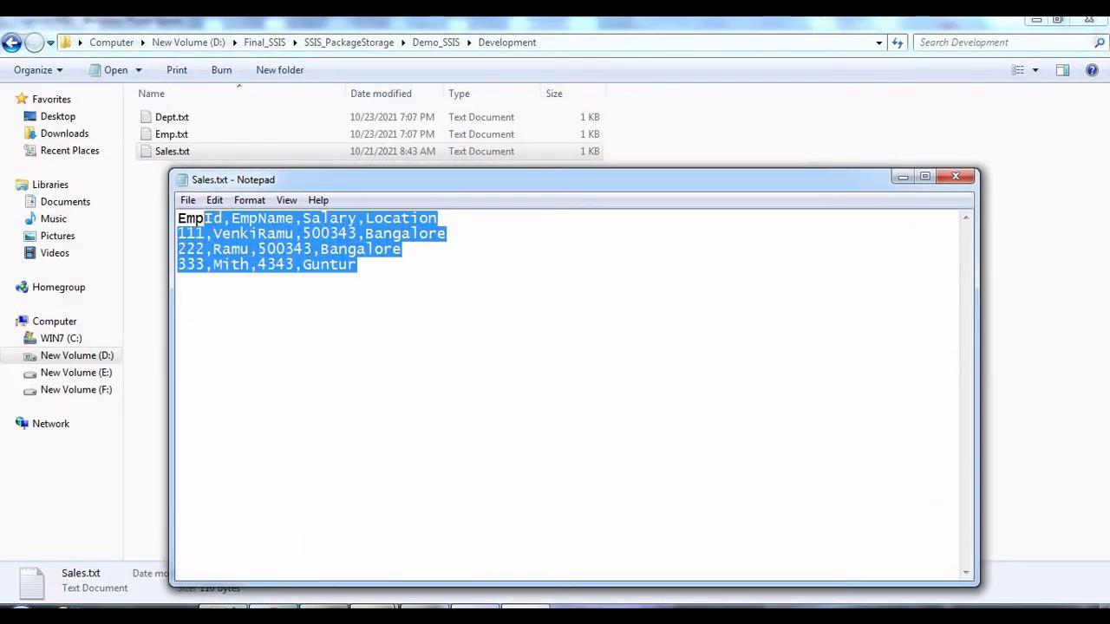
{"action": "left_click", "coordinate": [327, 264]}
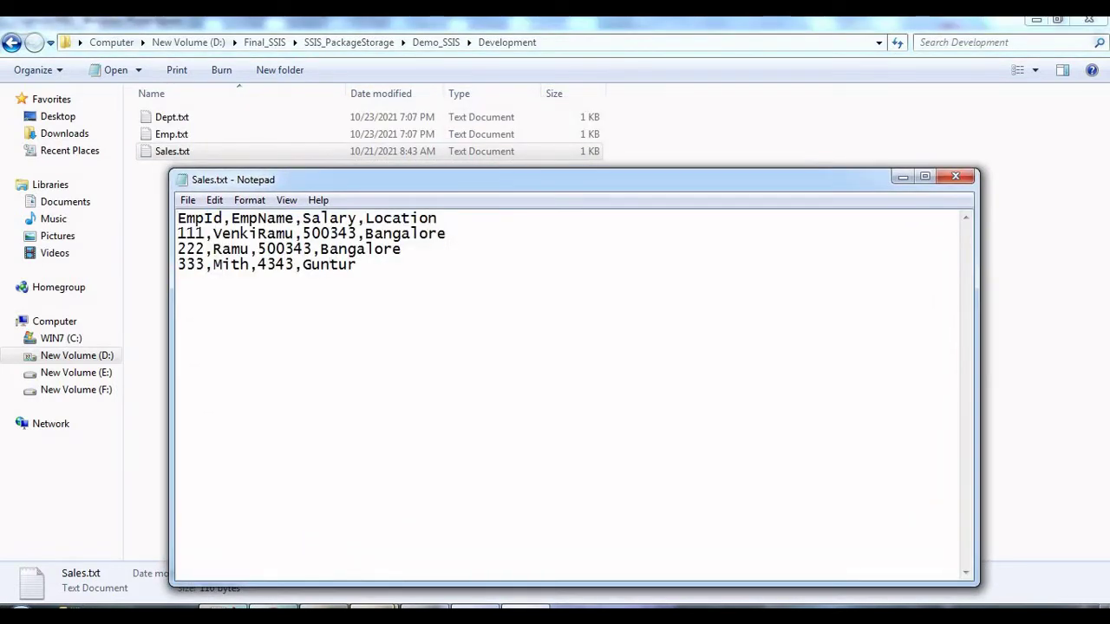
{"action": "left_click", "coordinate": [955, 176]}
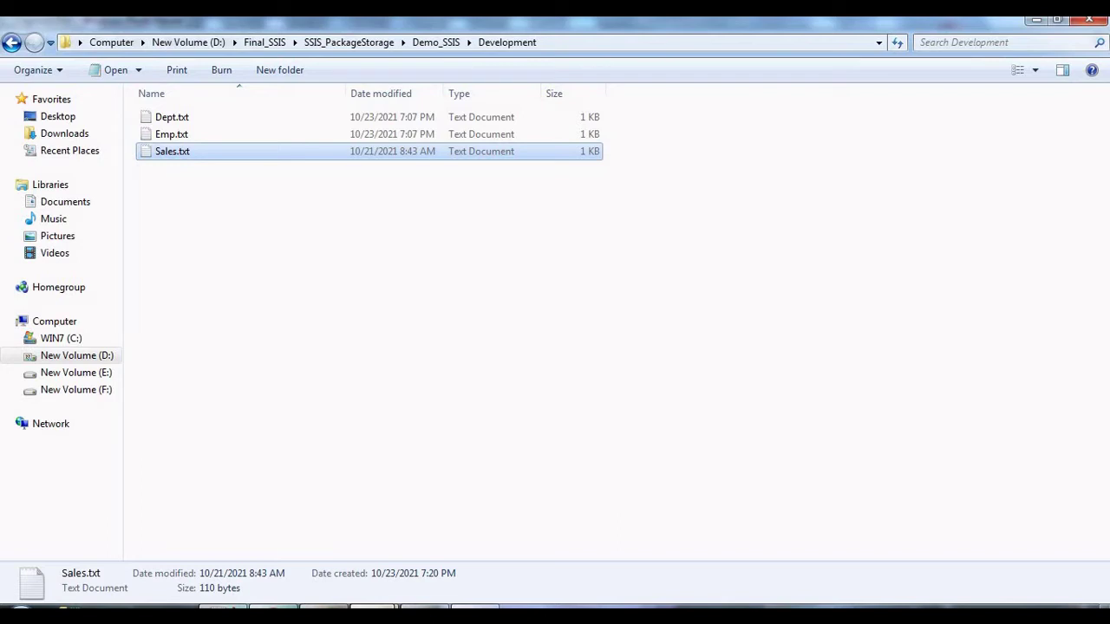
{"action": "left_click", "coordinate": [485, 313]}
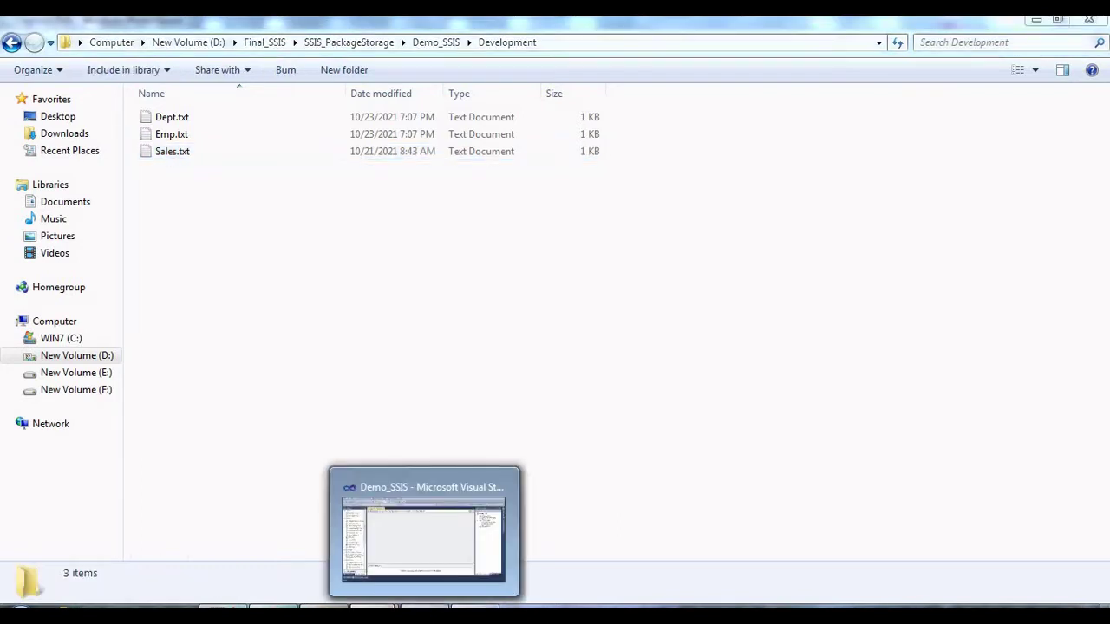
Step: Switch to the Demo_SSIS project in Visual Studio, save Package1.dtsx and add two new package variables
{"action": "left_click", "coordinate": [425, 607]}
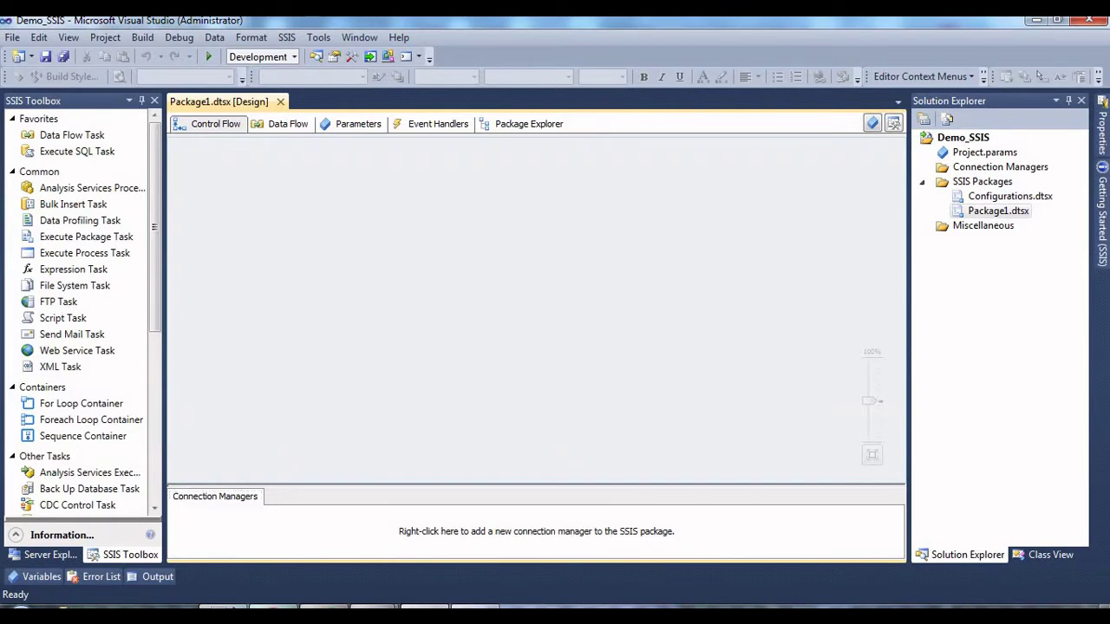
{"action": "key", "text": "ctrl+s"}
{"action": "left_click", "coordinate": [35, 577]}
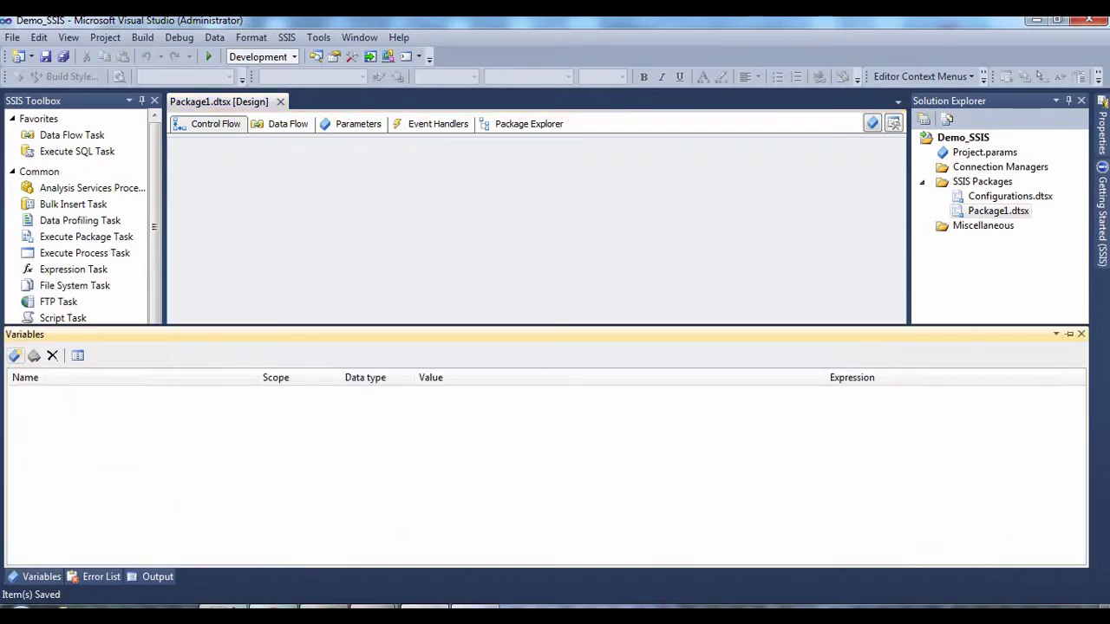
{"action": "left_click", "coordinate": [15, 356]}
{"action": "left_click", "coordinate": [15, 356]}
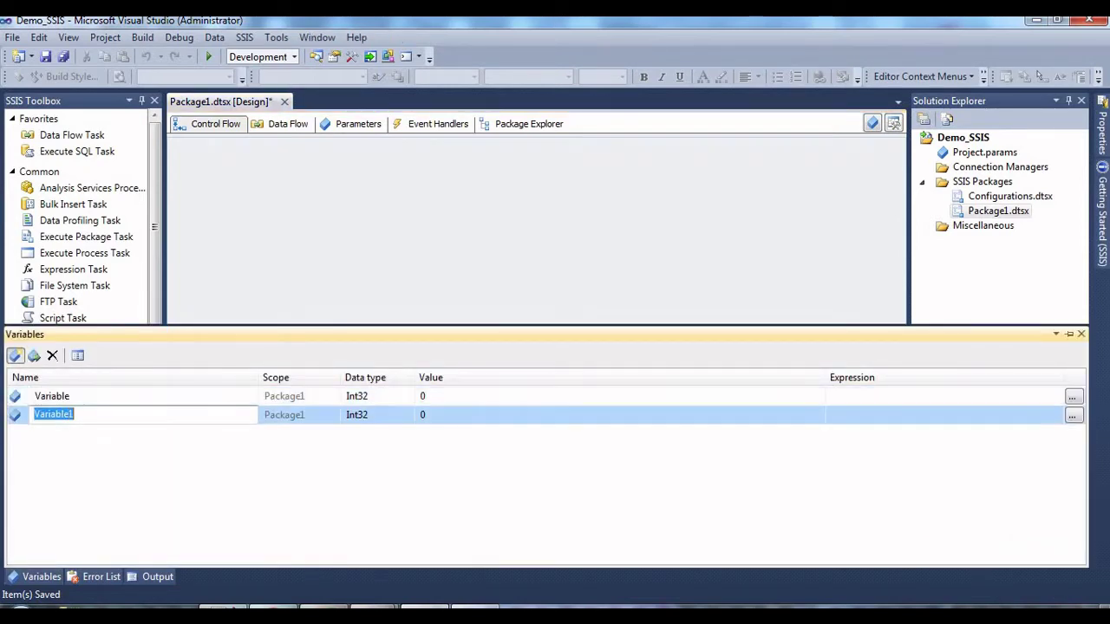
Step: Rename the first variable as FilePath and set its data type to String
{"action": "left_click", "coordinate": [71, 397]}
{"action": "key", "text": "ctrl+a"}
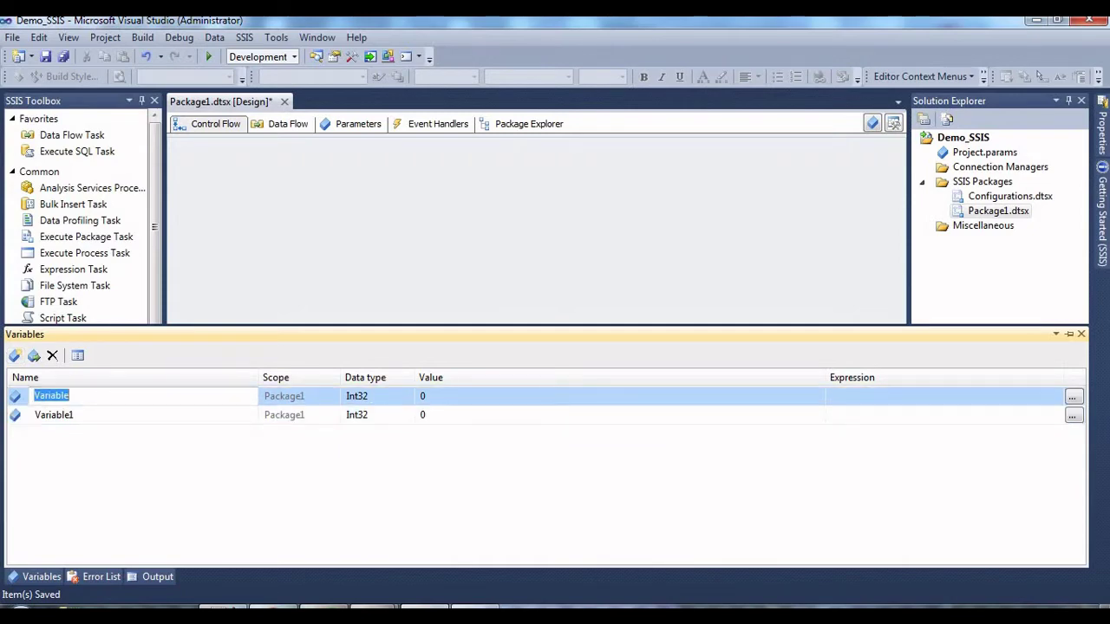
{"action": "type", "text": "FilePath"}
{"action": "key", "text": "Tab"}
{"action": "key", "text": "s"}
{"action": "key", "text": "s"}
{"action": "key", "text": "s"}
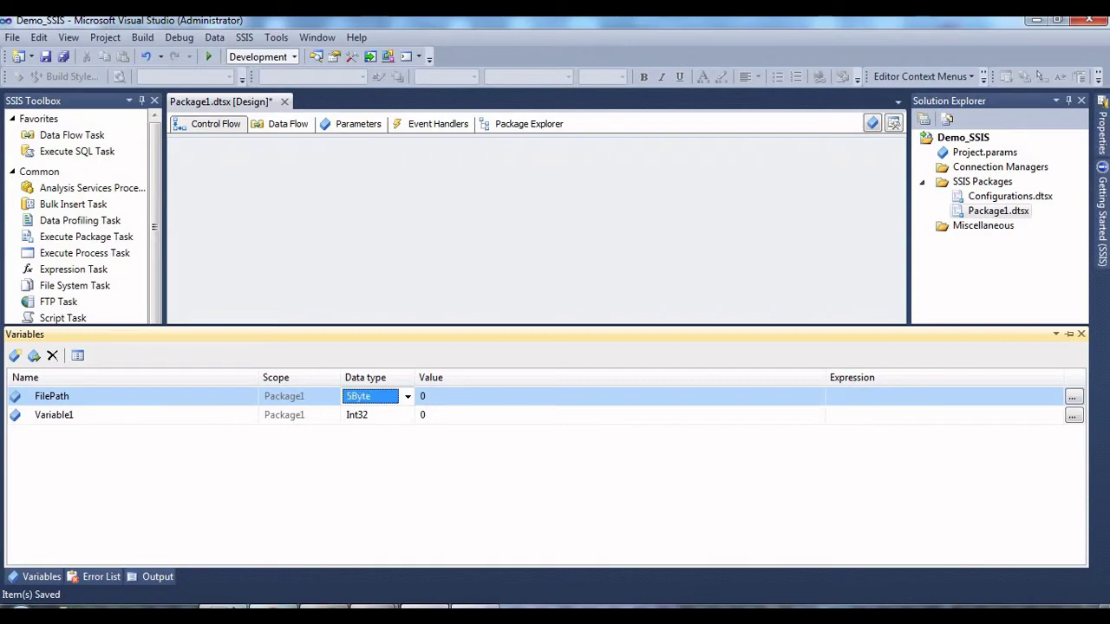
Step: Rename the second variable as FileName with data type String, and save the package
{"action": "left_click", "coordinate": [75, 414]}
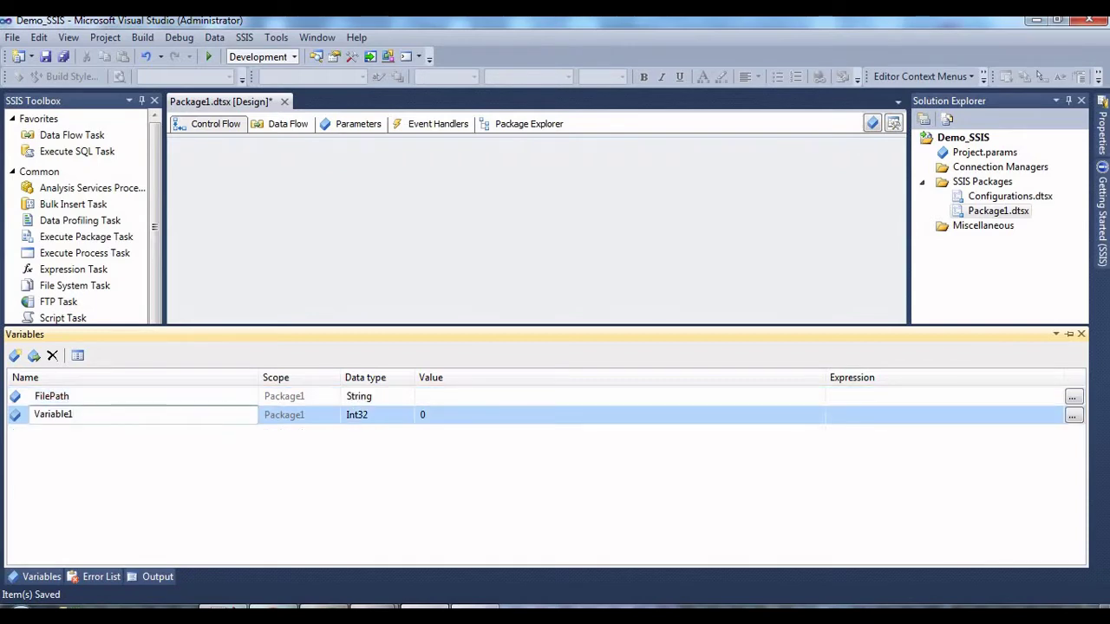
{"action": "key", "text": "ctrl+a"}
{"action": "type", "text": "FileName"}
{"action": "key", "text": "Tab"}
{"action": "type", "text": "String"}
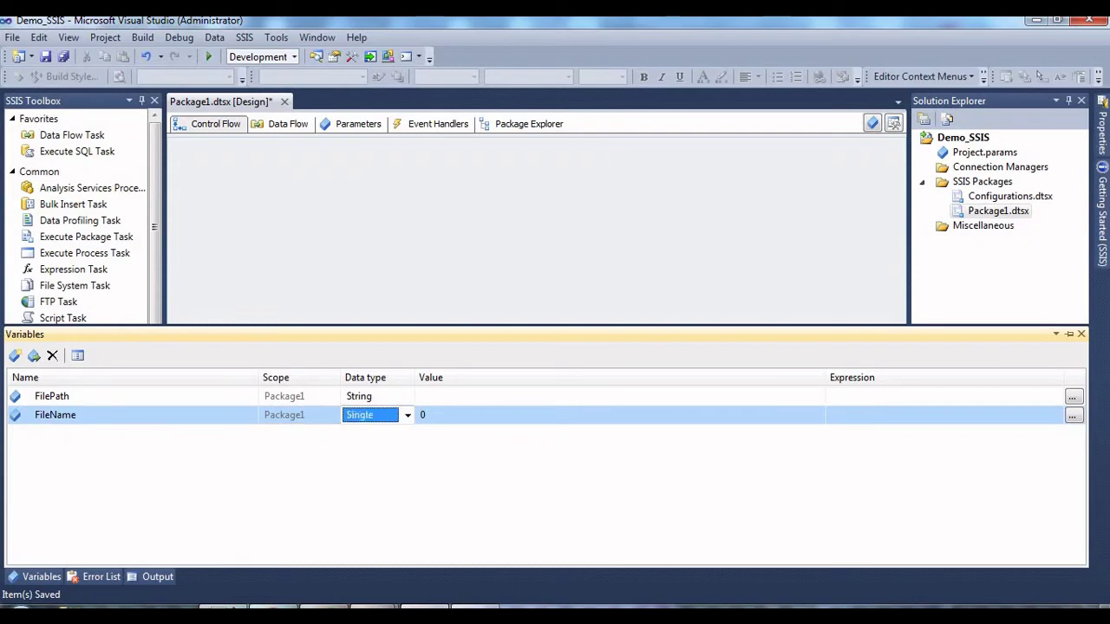
{"action": "key", "text": "Return"}
{"action": "key", "text": "Escape"}
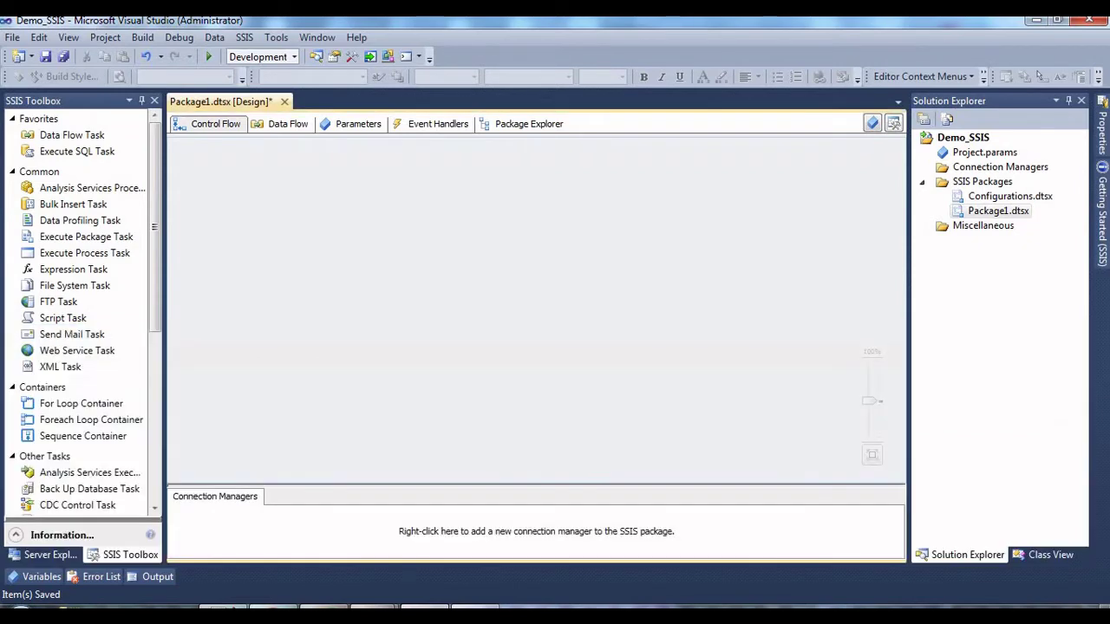
{"action": "key", "text": "ctrl+s"}
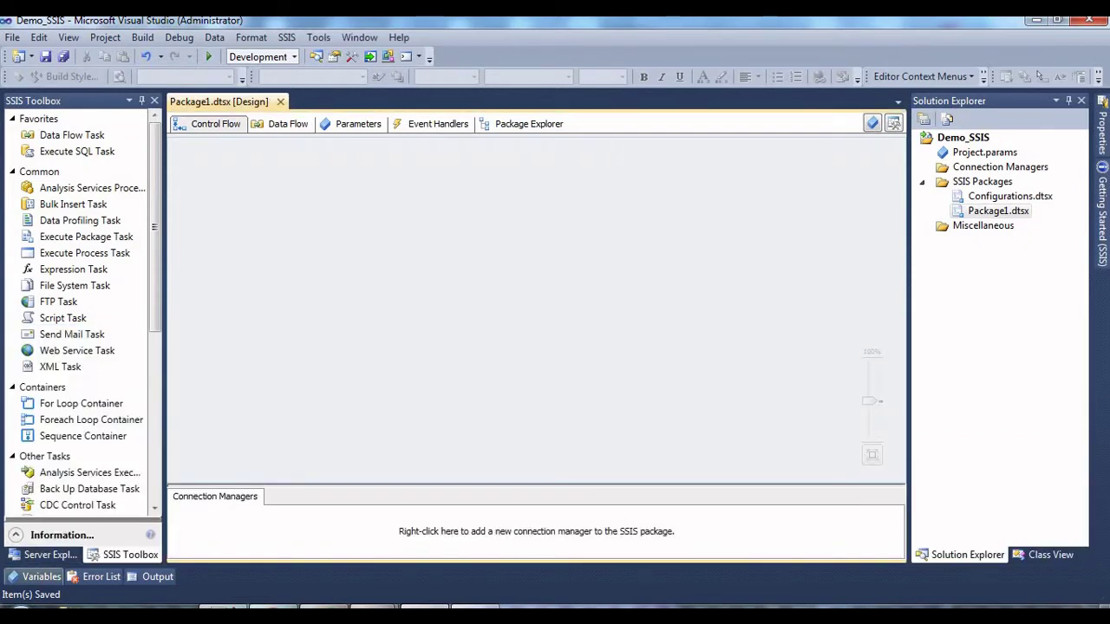
Step: Review the FilePath and FileName variables, and copy the Development folder's full path in Windows Explorer
{"action": "left_click", "coordinate": [41, 577]}
{"action": "left_click", "coordinate": [74, 396]}
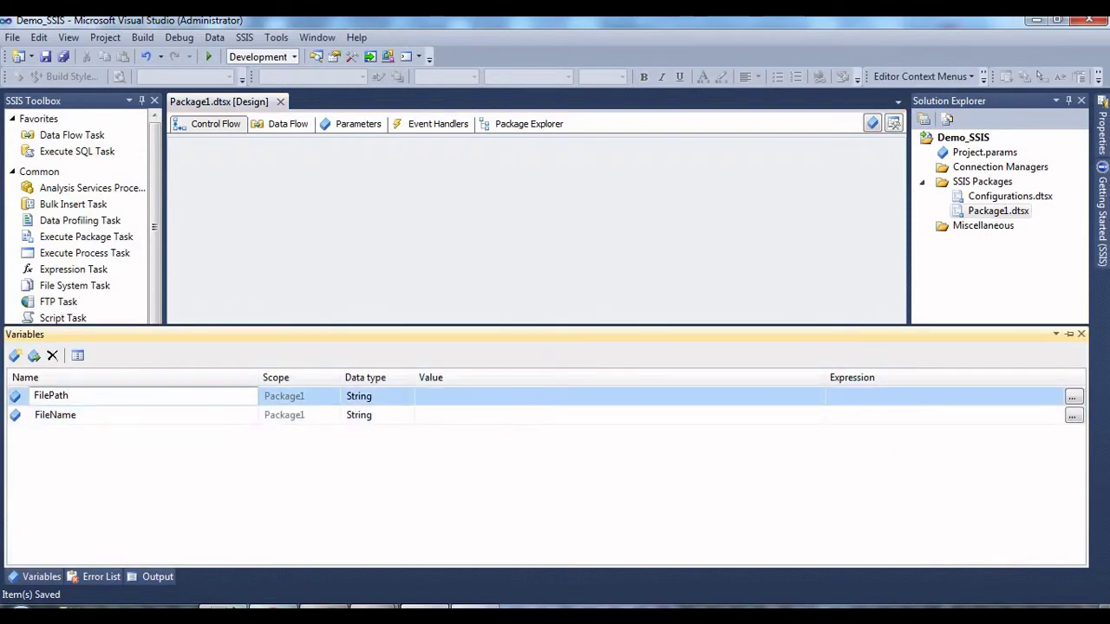
{"action": "left_click", "coordinate": [77, 414]}
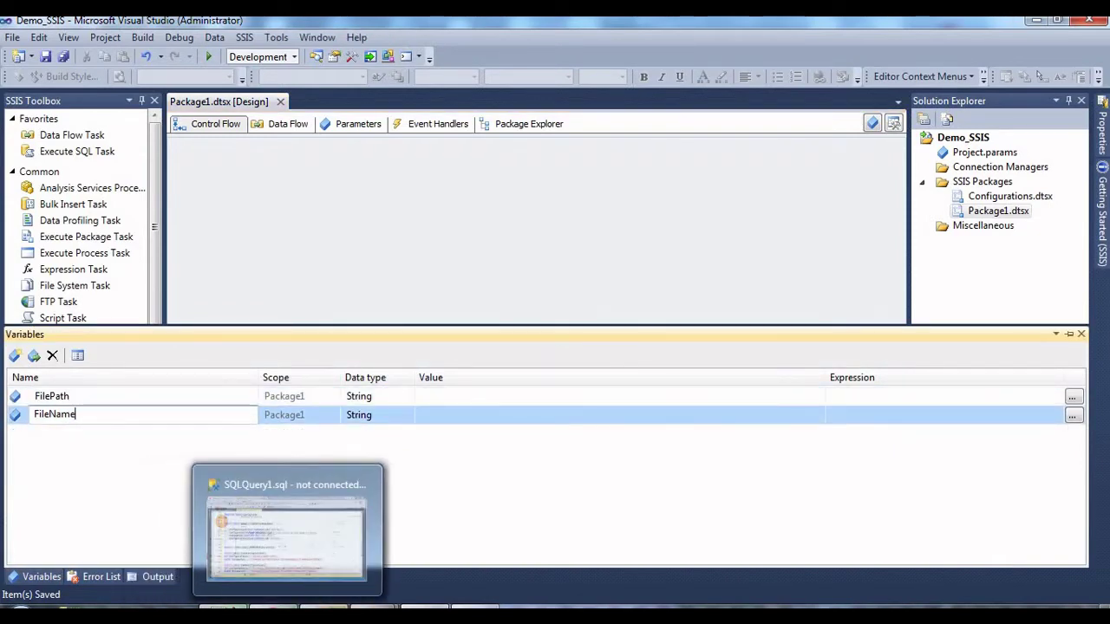
{"action": "left_click", "coordinate": [373, 607]}
{"action": "left_click", "coordinate": [282, 526]}
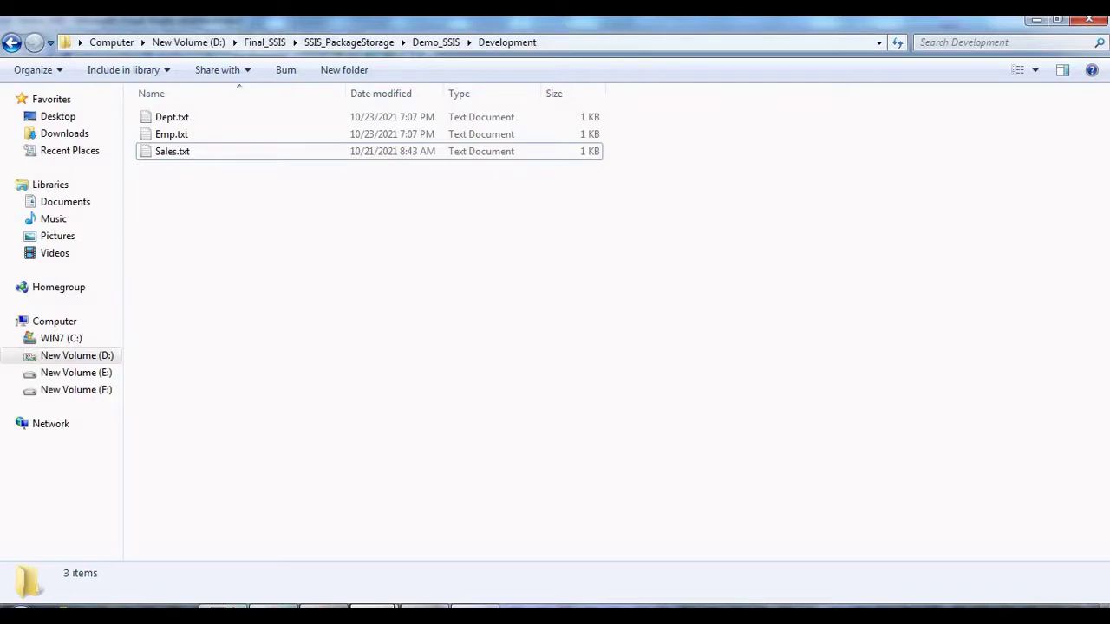
{"action": "left_click", "coordinate": [607, 43]}
{"action": "key", "text": "ctrl+c"}
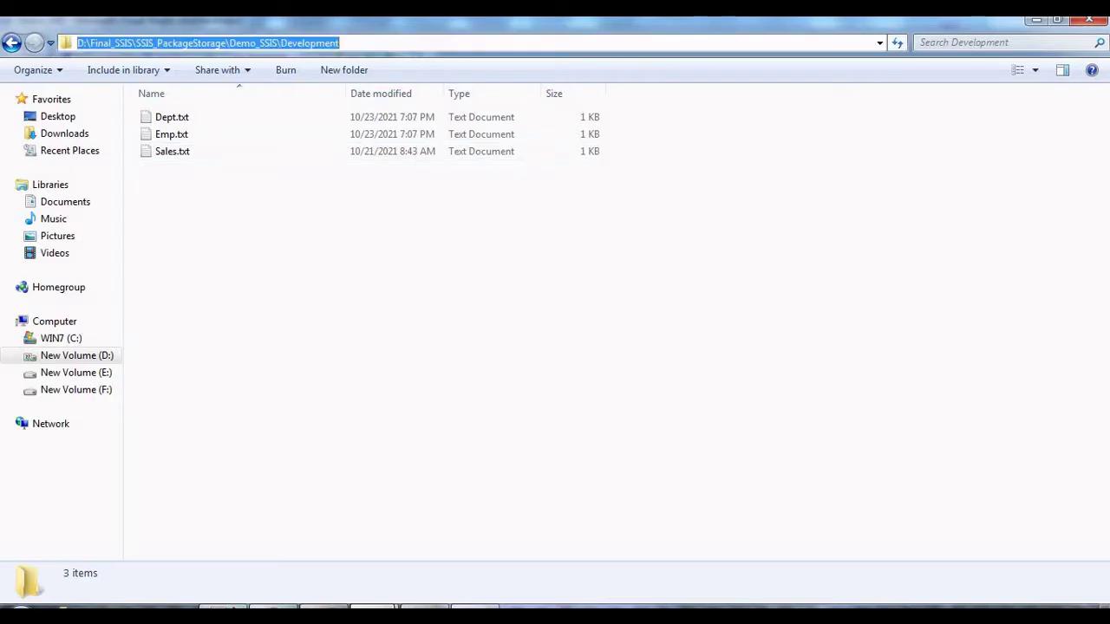
Step: In Visual Studio, set the FilePath variable's value to D:\Final_SSIS\SSIS_PackageStorage\Demo_SSIS\Development with a trailing backslash, and save the package
{"action": "left_click", "coordinate": [424, 607]}
{"action": "left_click", "coordinate": [420, 414]}
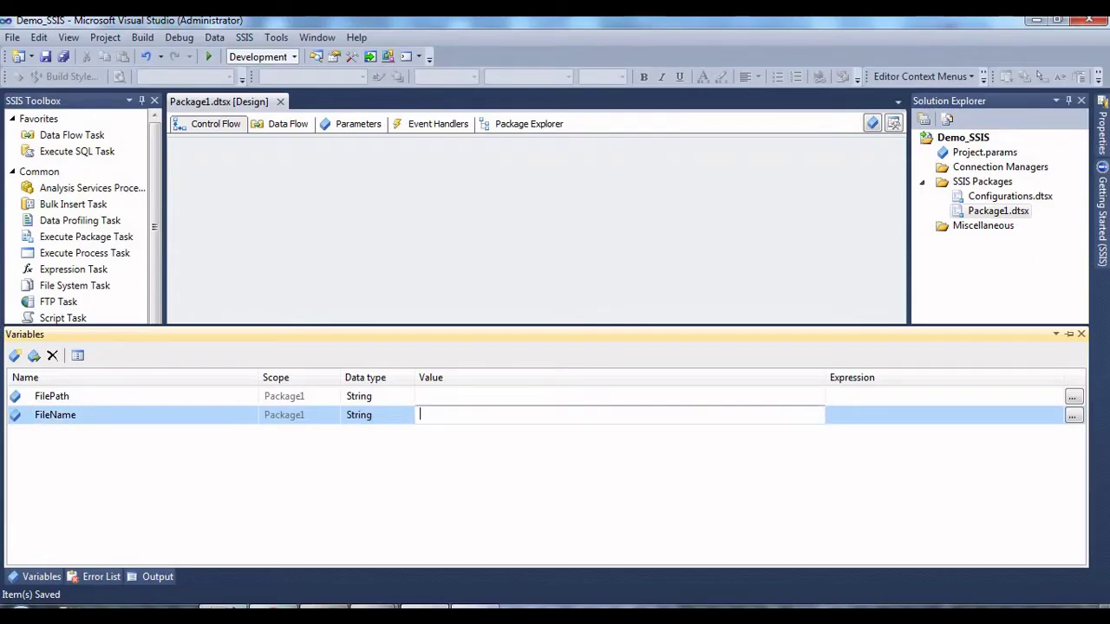
{"action": "left_click", "coordinate": [420, 396]}
{"action": "key", "text": "ctrl+v"}
{"action": "key", "text": "End"}
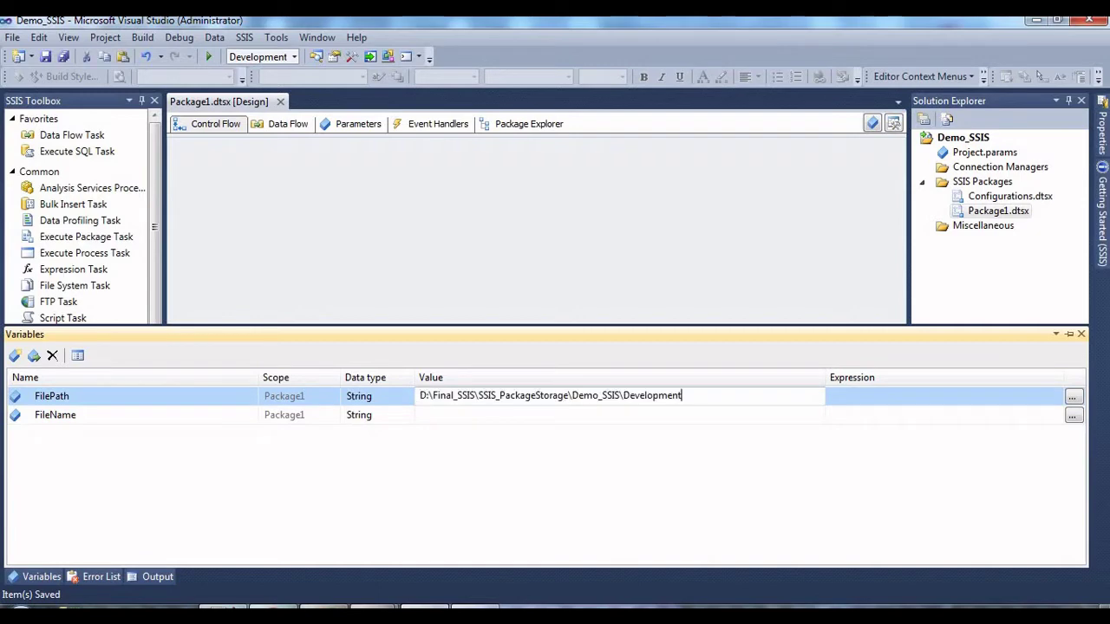
{"action": "type", "text": "\\"}
{"action": "key", "text": "Return"}
{"action": "key", "text": "Escape"}
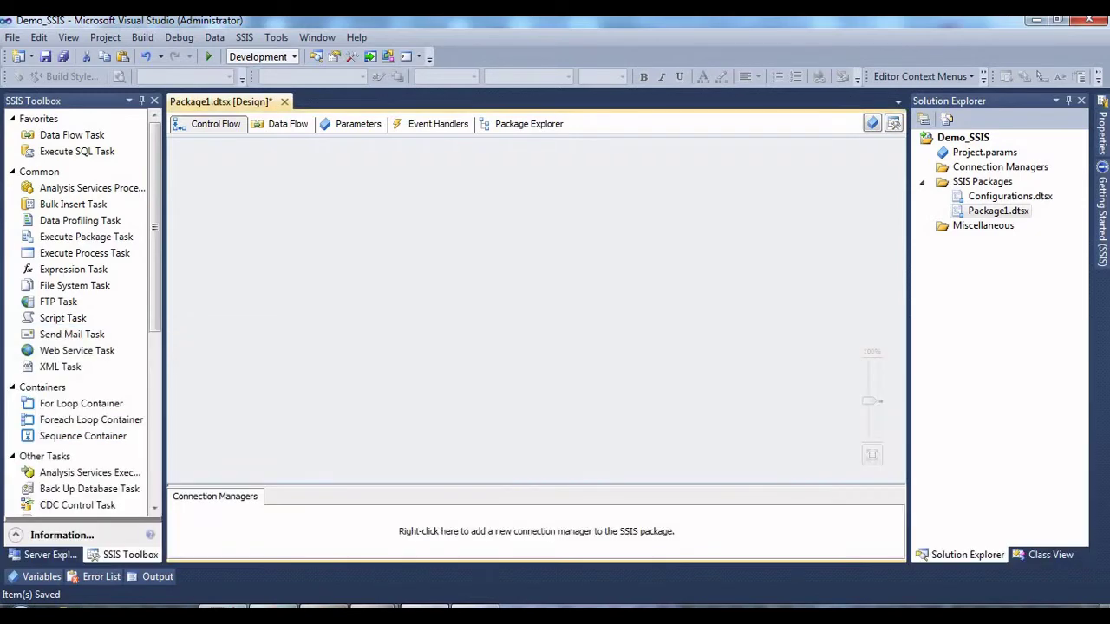
{"action": "key", "text": "ctrl+s"}
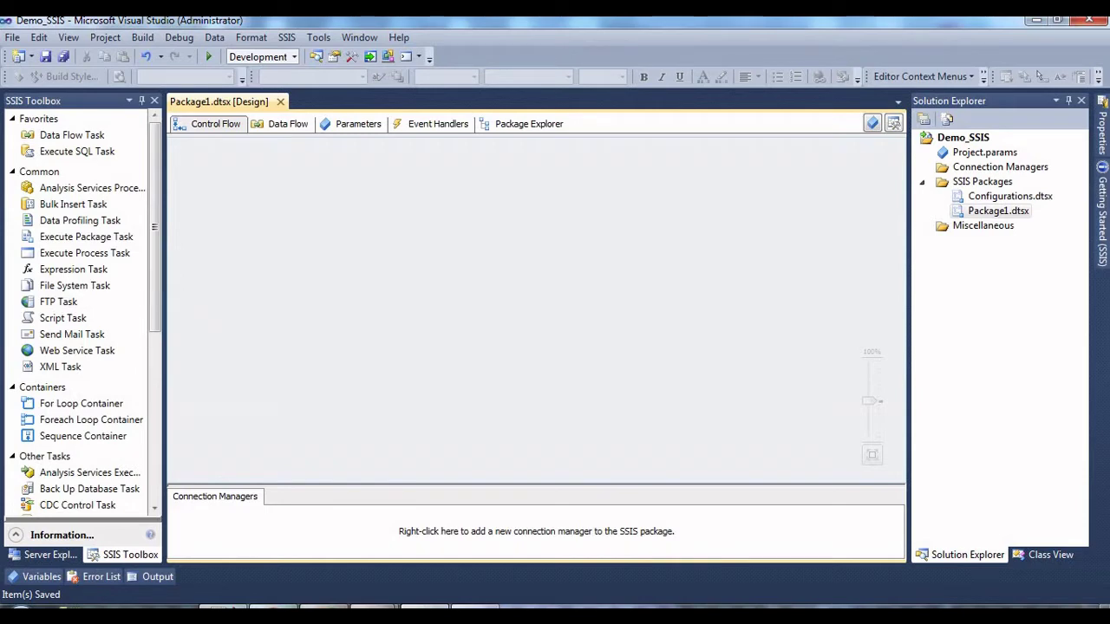
Step: Add a Foreach Loop Container to Package1's control flow and rename it as "Loop the Files"
{"action": "left_click", "coordinate": [91, 420]}
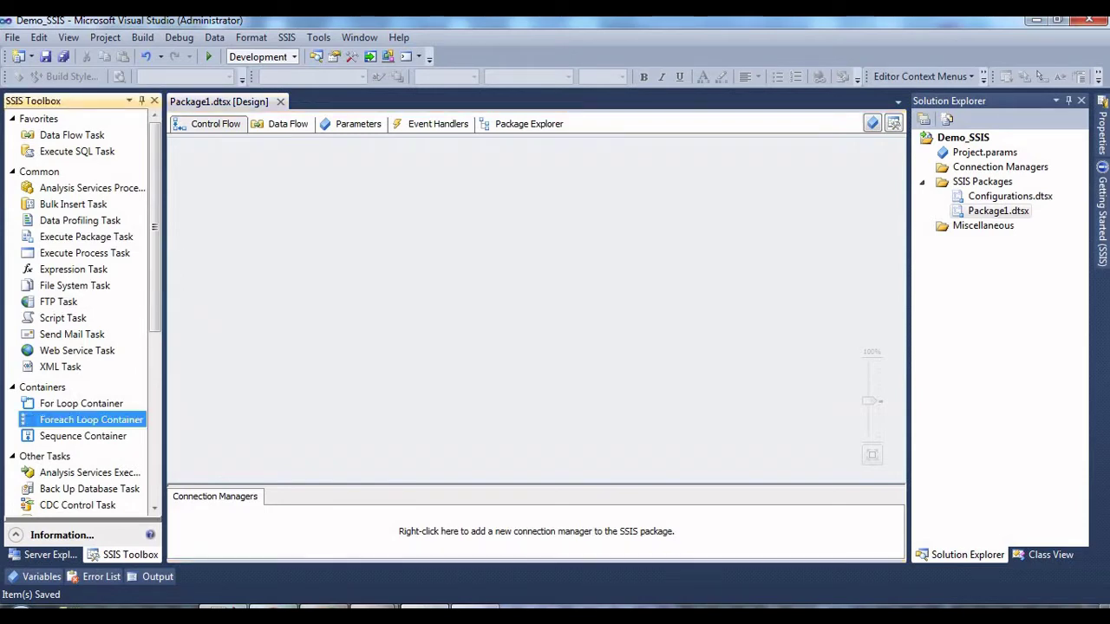
{"action": "left_click_drag", "start_coordinate": [91, 420], "coordinate": [416, 227]}
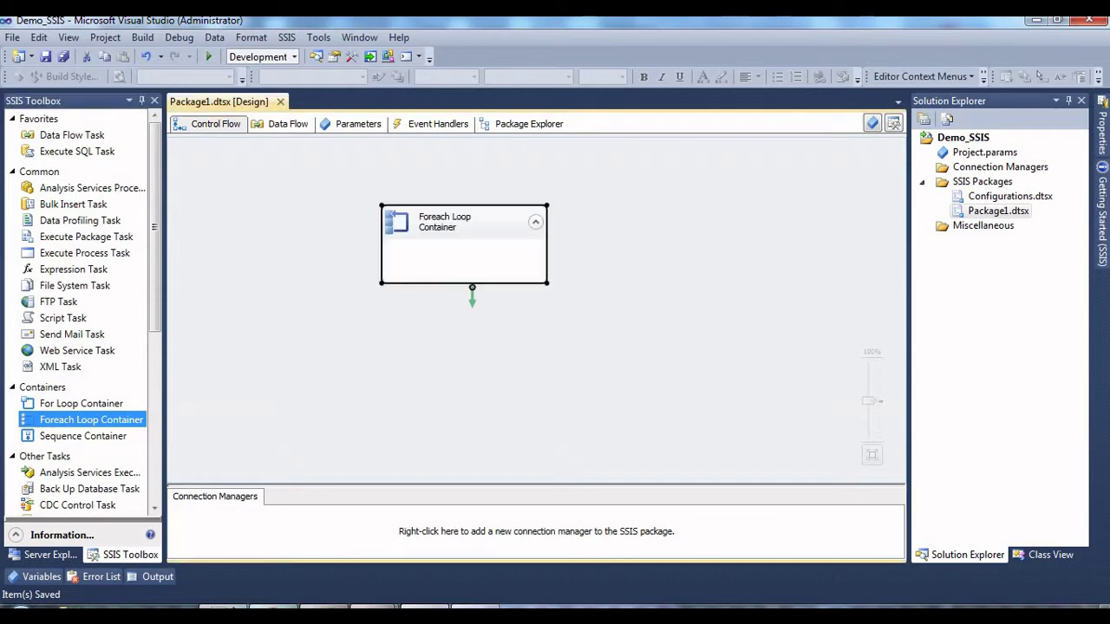
{"action": "left_click", "coordinate": [502, 364]}
{"action": "right_click", "coordinate": [487, 227]}
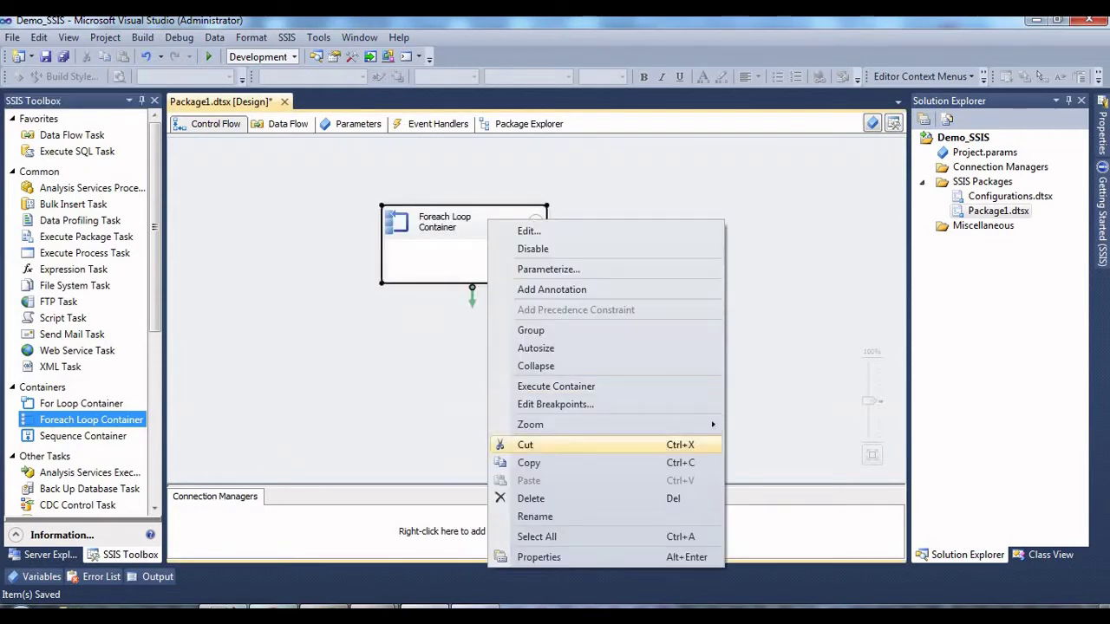
{"action": "left_click", "coordinate": [535, 516]}
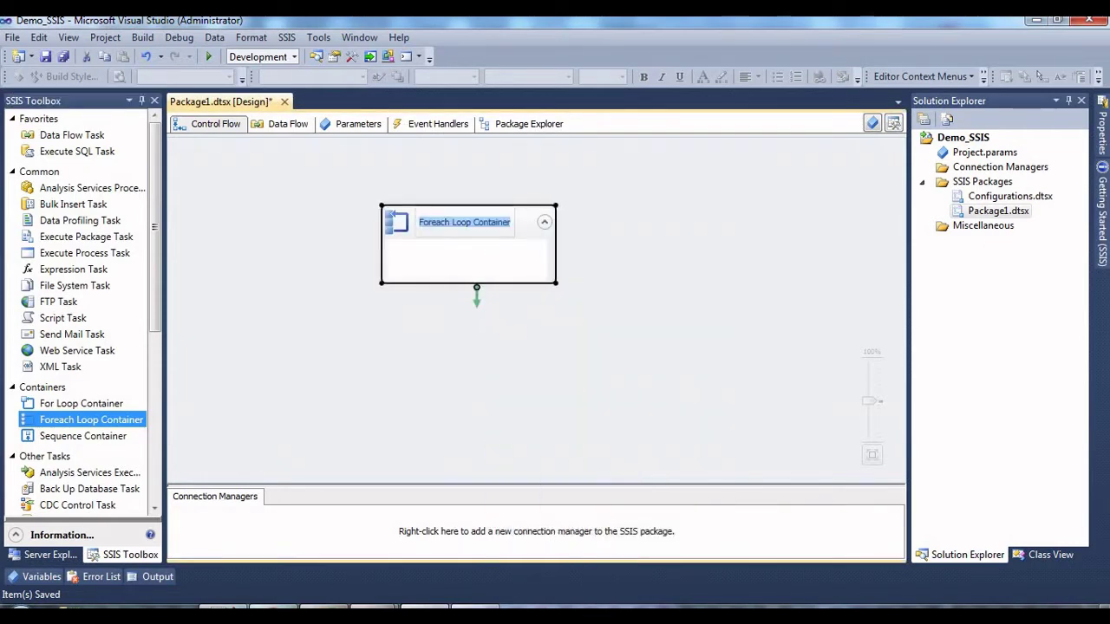
{"action": "type", "text": "Loop t"}
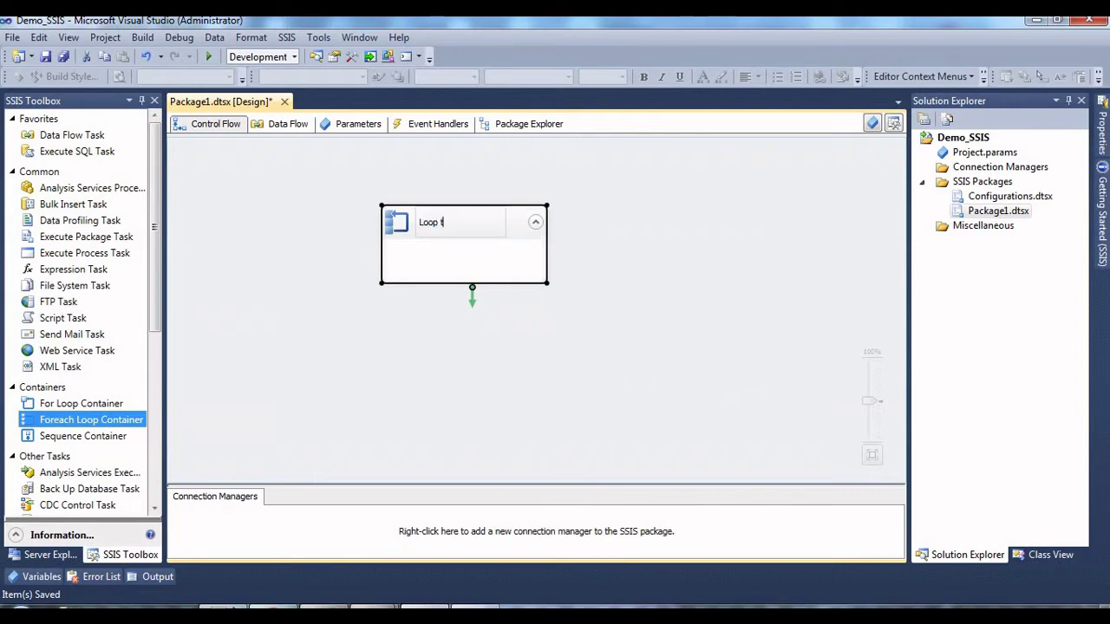
{"action": "type", "text": "he Files"}
{"action": "key", "text": "Return"}
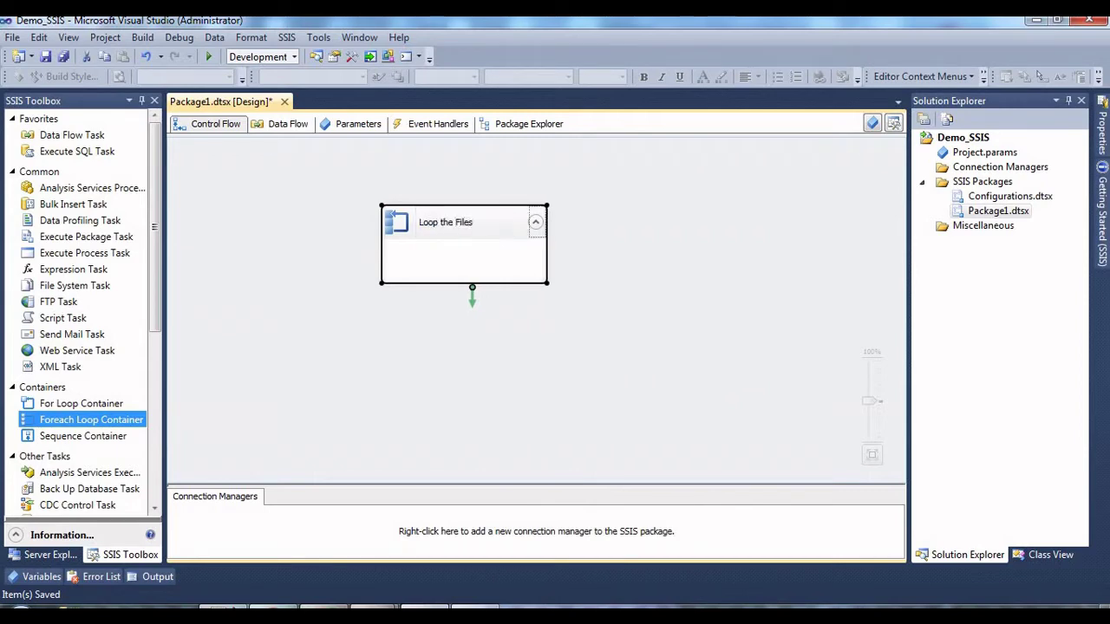
Step: Open the collection settings of the Loop the Files container and review the enumerator types, keeping Foreach File Enumerator
{"action": "key", "text": "Escape"}
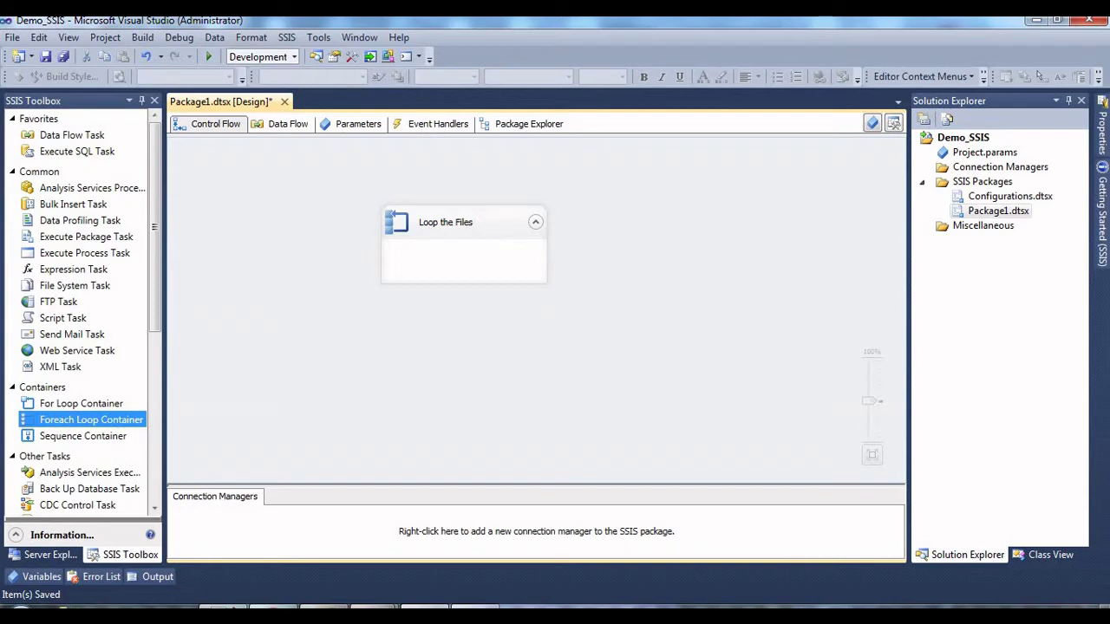
{"action": "double_click", "coordinate": [445, 222]}
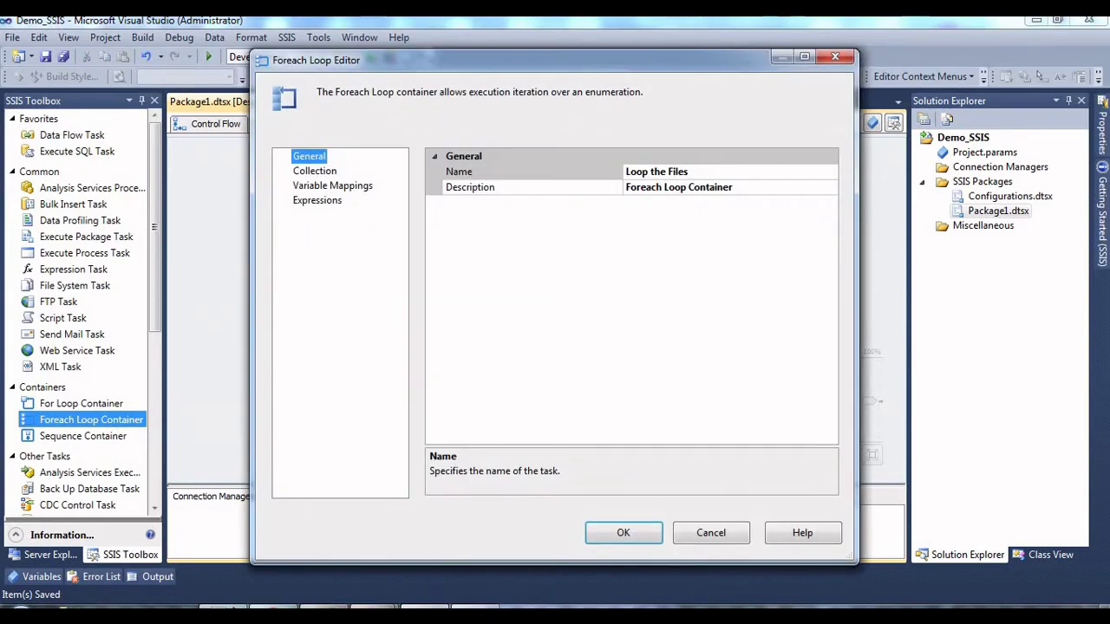
{"action": "left_click", "coordinate": [314, 171]}
{"action": "left_click", "coordinate": [805, 57]}
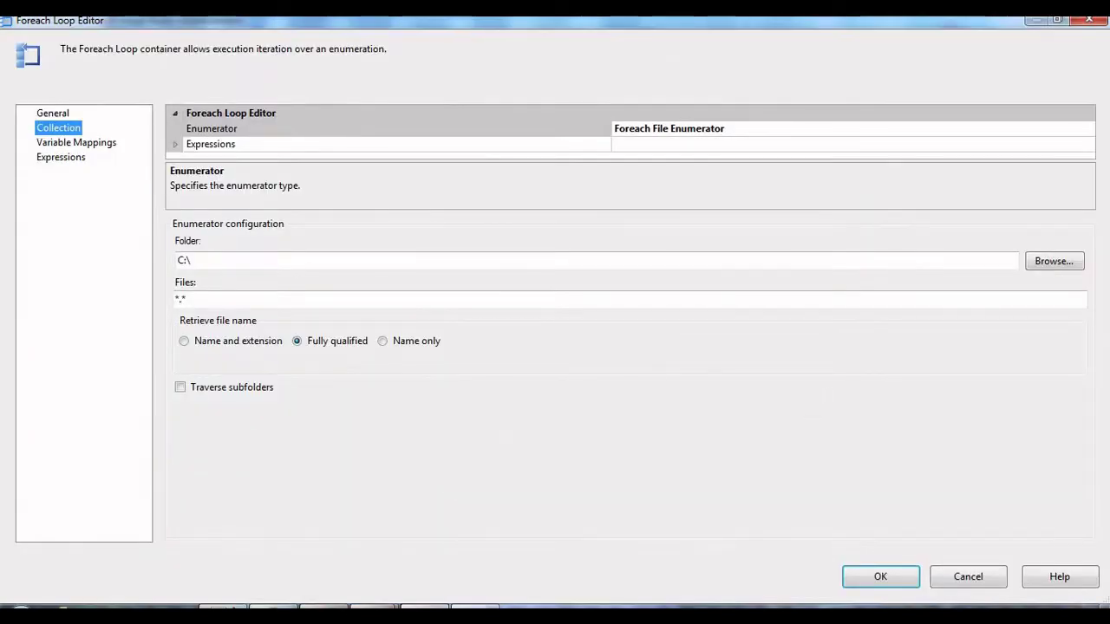
{"action": "left_click", "coordinate": [725, 129]}
{"action": "left_click", "coordinate": [1087, 129]}
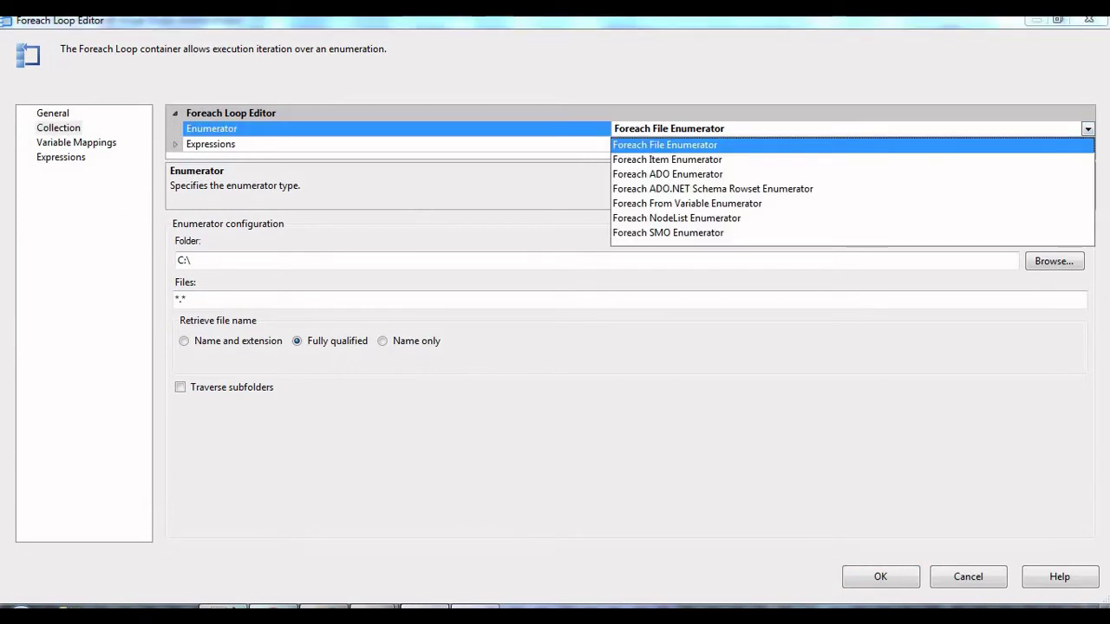
{"action": "key", "text": "Escape"}
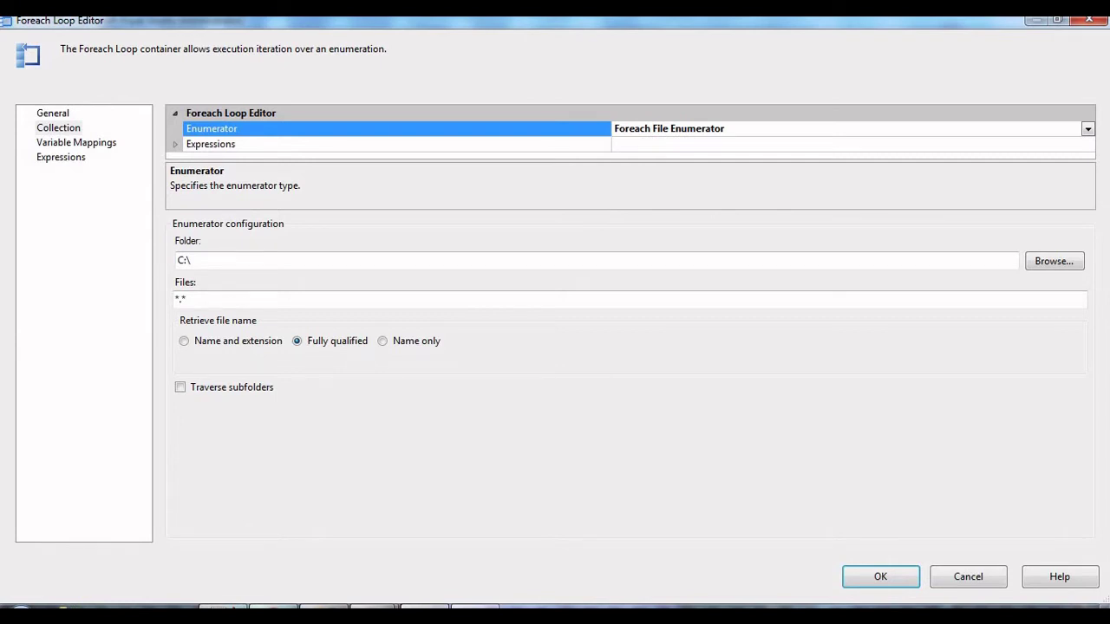
Step: Add a property expression entry for the Directory property of the Foreach File Enumerator
{"action": "left_click", "coordinate": [725, 144]}
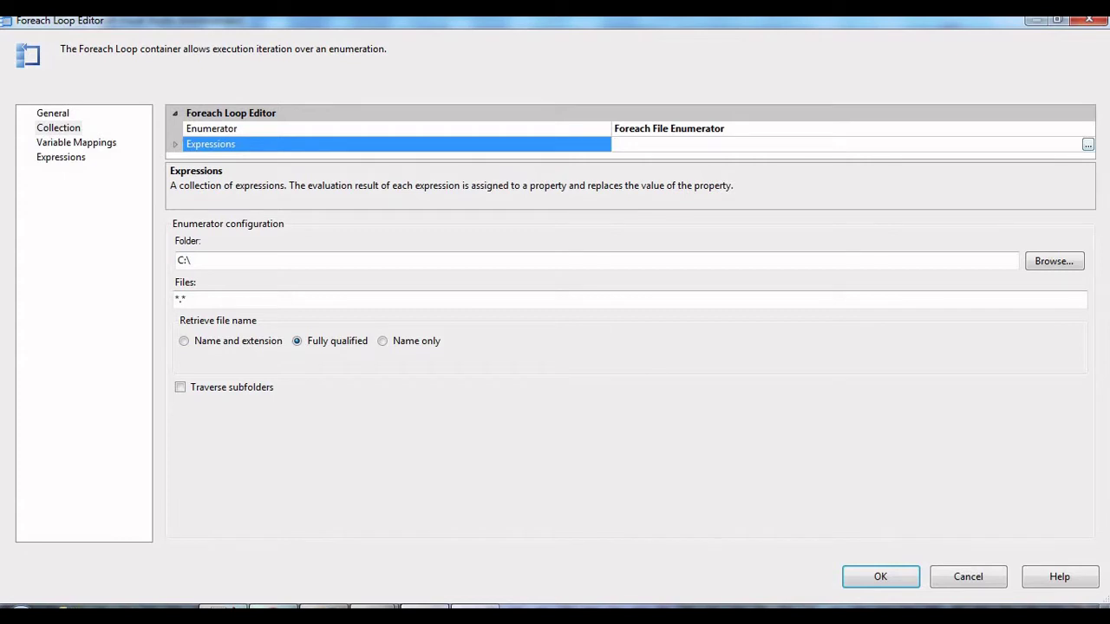
{"action": "left_click", "coordinate": [1087, 143]}
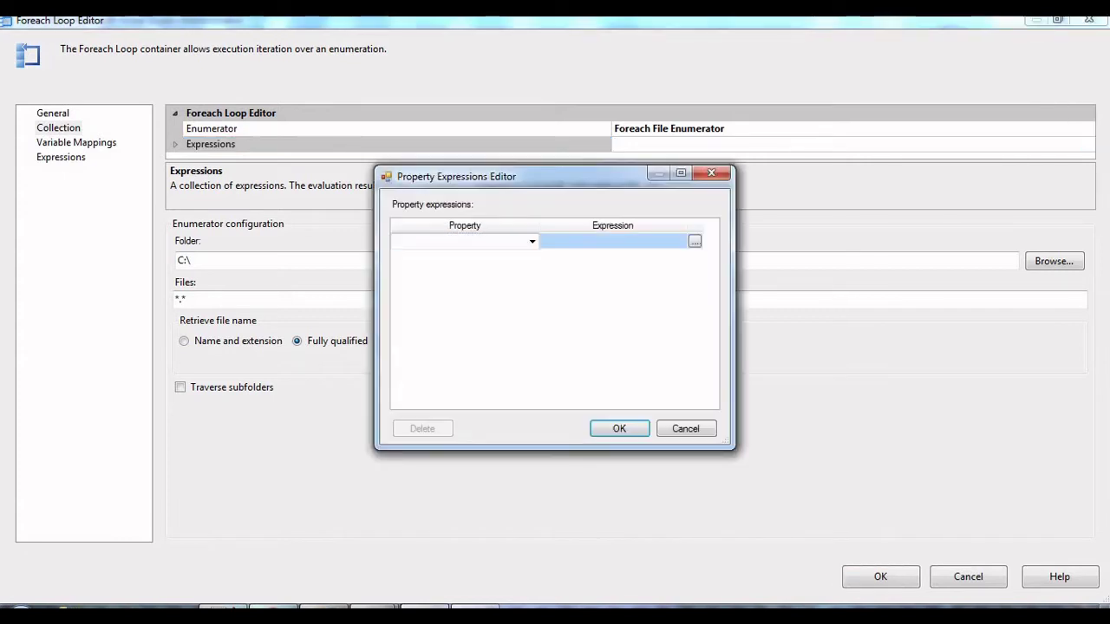
{"action": "left_click", "coordinate": [531, 241]}
{"action": "key", "text": "Down"}
{"action": "key", "text": "Down"}
{"action": "key", "text": "Down"}
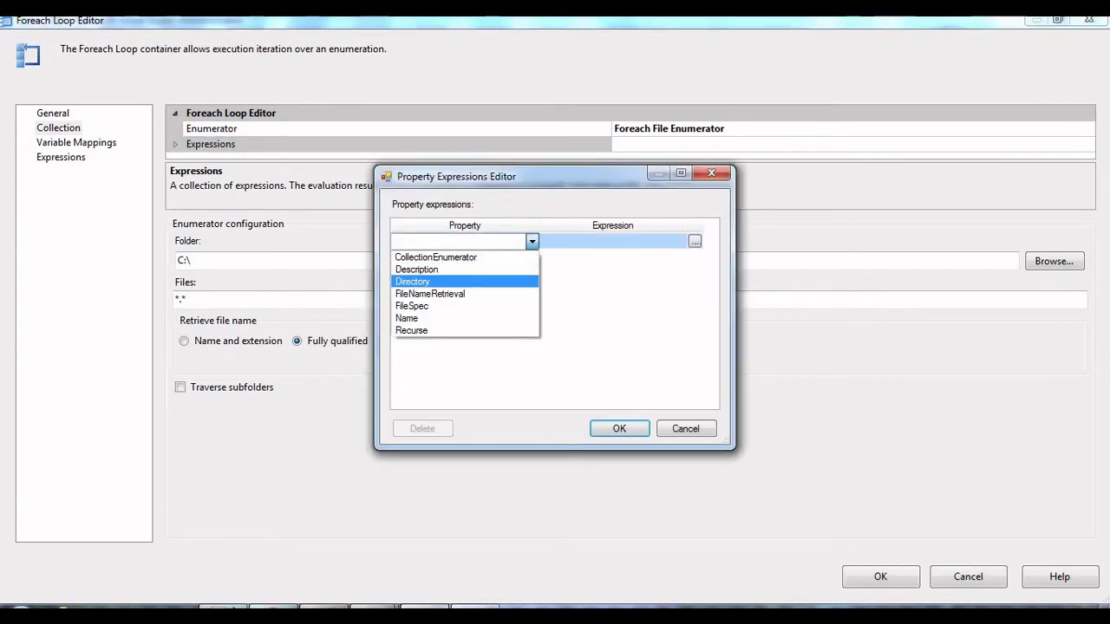
{"action": "key", "text": "Return"}
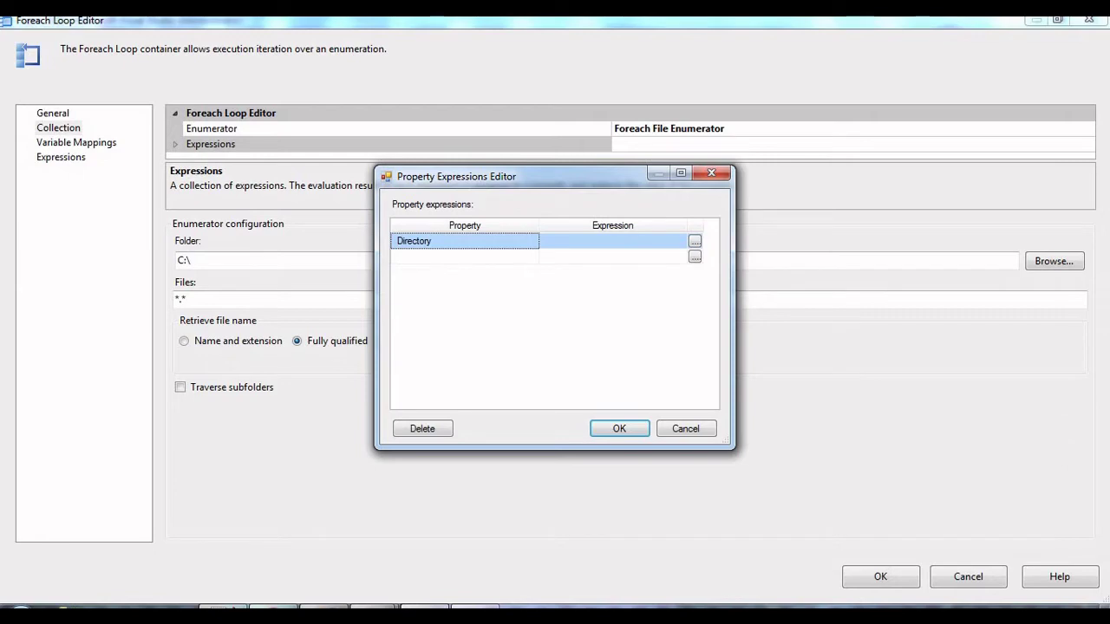
Step: Build the Directory expression as @[User::FilePath], evaluate it, and accept the property expression
{"action": "left_click", "coordinate": [695, 242]}
{"action": "key", "text": "super+Up"}
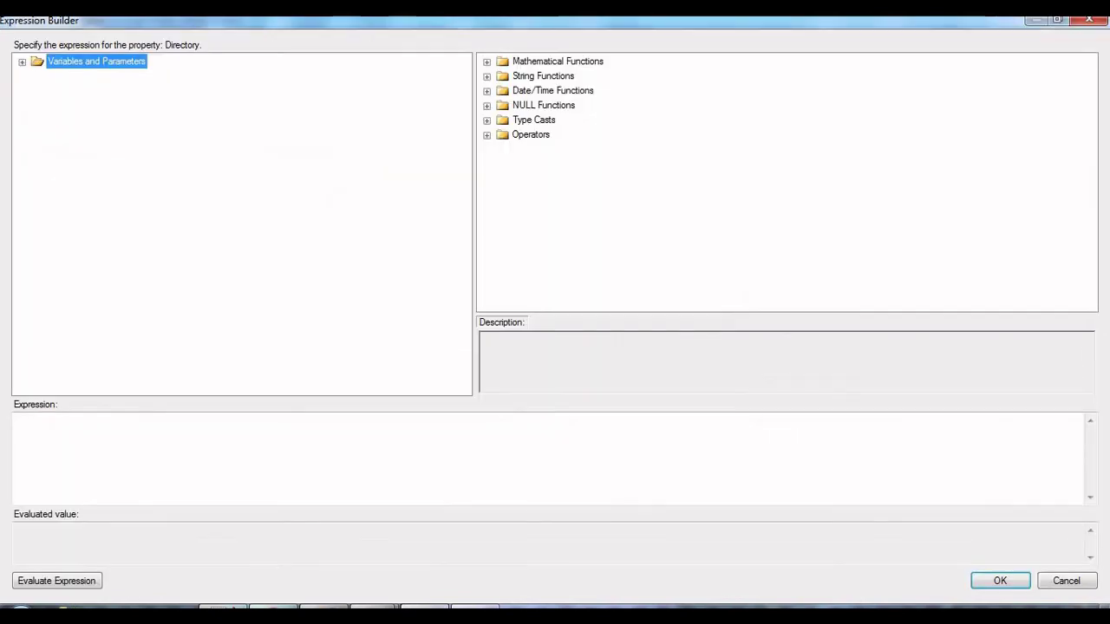
{"action": "key", "text": "Right"}
{"action": "left_click_drag", "start_coordinate": [89, 105], "coordinate": [65, 438]}
{"action": "left_click", "coordinate": [56, 580]}
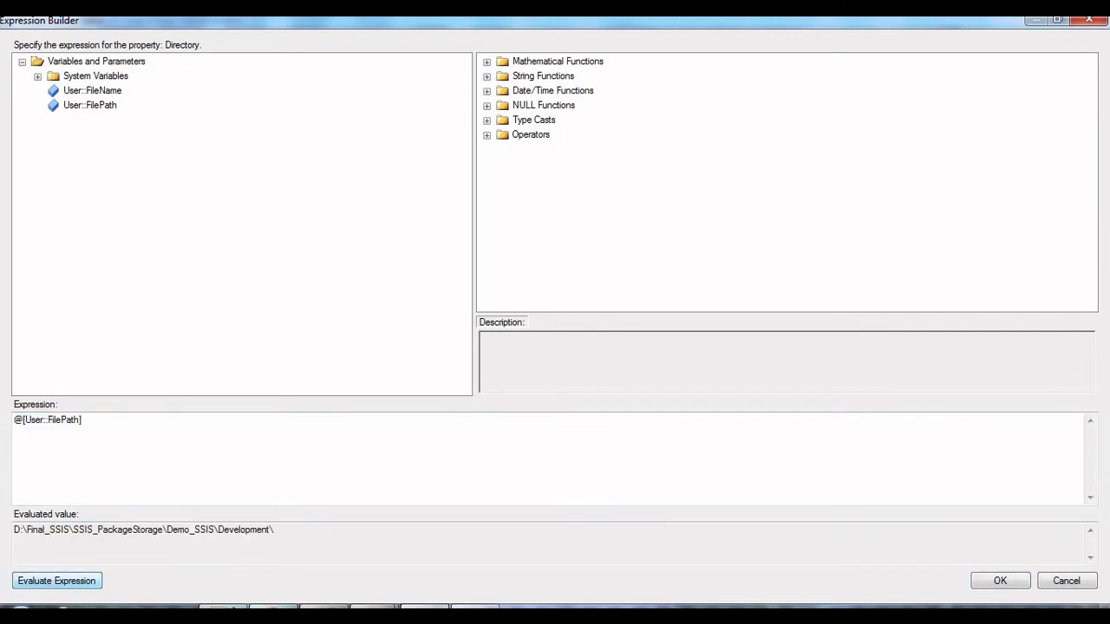
{"action": "left_click_drag", "start_coordinate": [274, 529], "coordinate": [14, 529]}
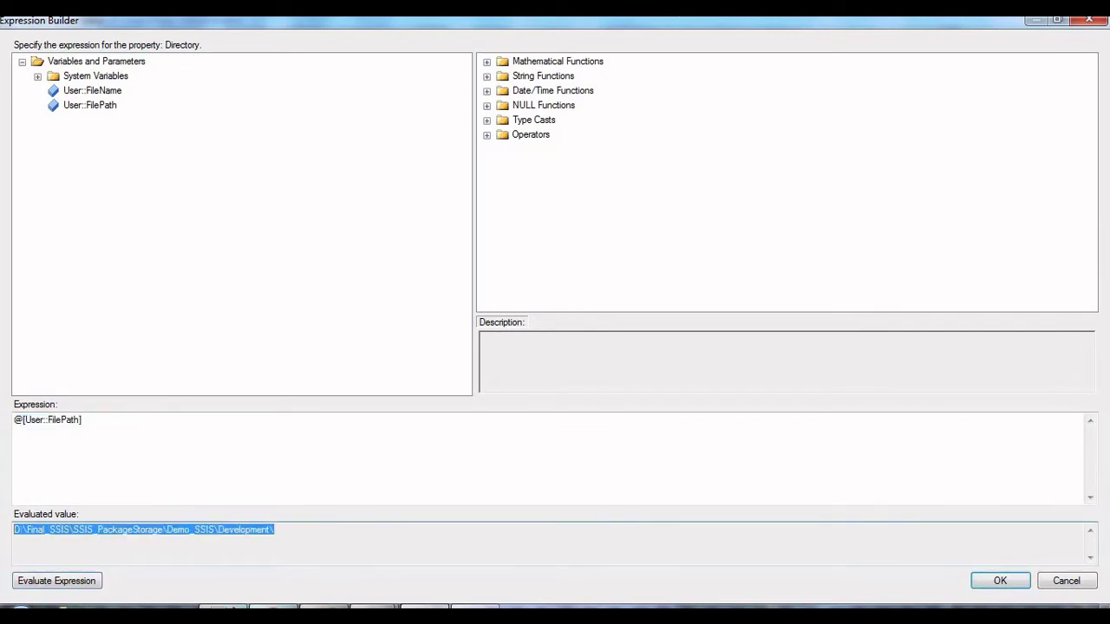
{"action": "key", "text": "Return"}
{"action": "key", "text": "Return"}
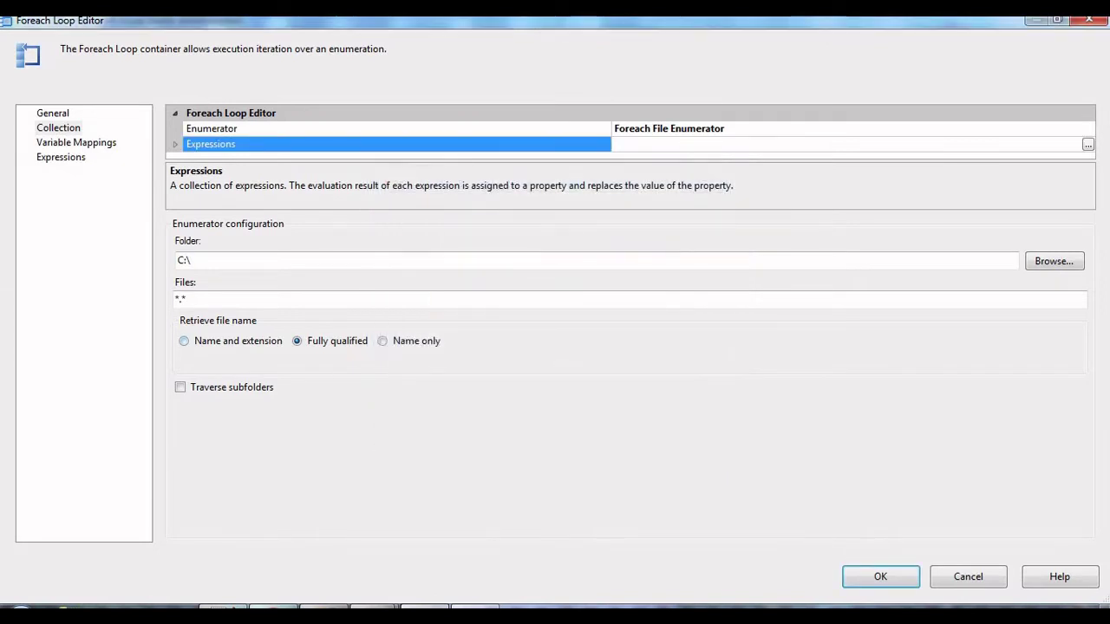
Step: Set the enumerator to retrieve Name and extension, and set the Files filter to *.txt
{"action": "left_click", "coordinate": [184, 341]}
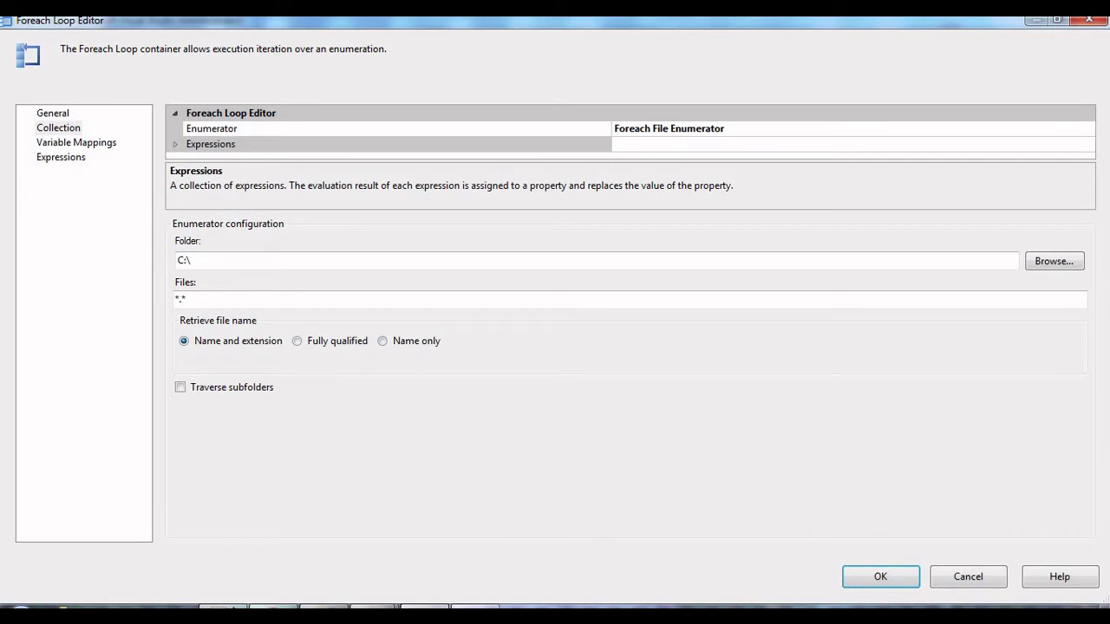
{"action": "left_click", "coordinate": [297, 340]}
{"action": "left_click", "coordinate": [382, 340]}
{"action": "left_click", "coordinate": [183, 341]}
{"action": "left_click", "coordinate": [186, 299]}
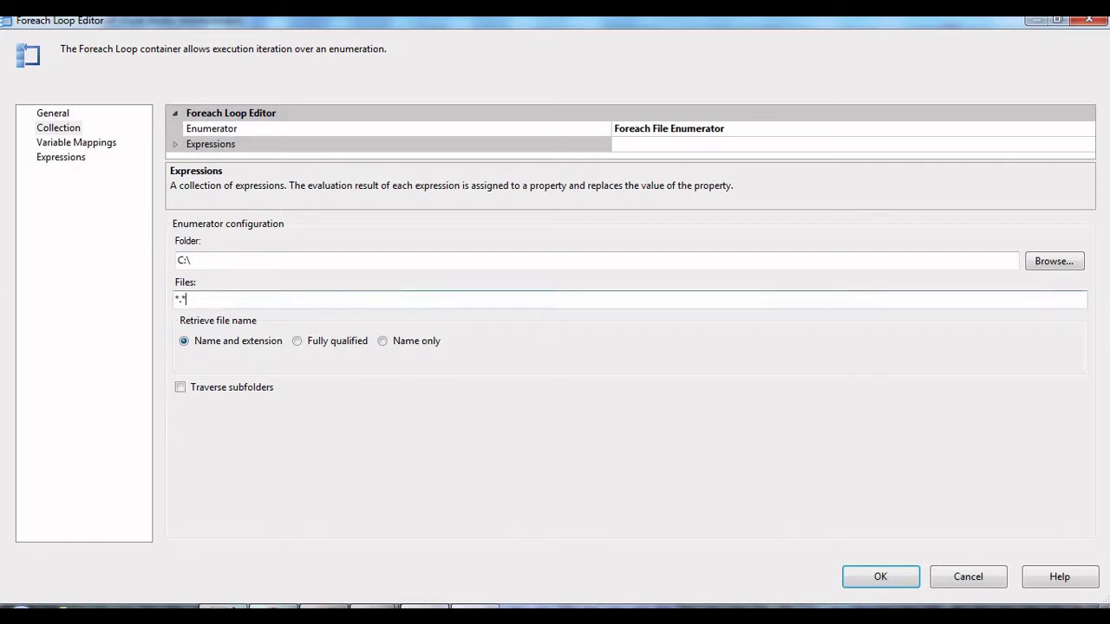
{"action": "key", "text": "BackSpace"}
{"action": "type", "text": "txt"}
Step: Map the User::FileName variable to index 0 in the loop's variable mappings, and accept the Foreach Loop settings
{"action": "left_click", "coordinate": [76, 142]}
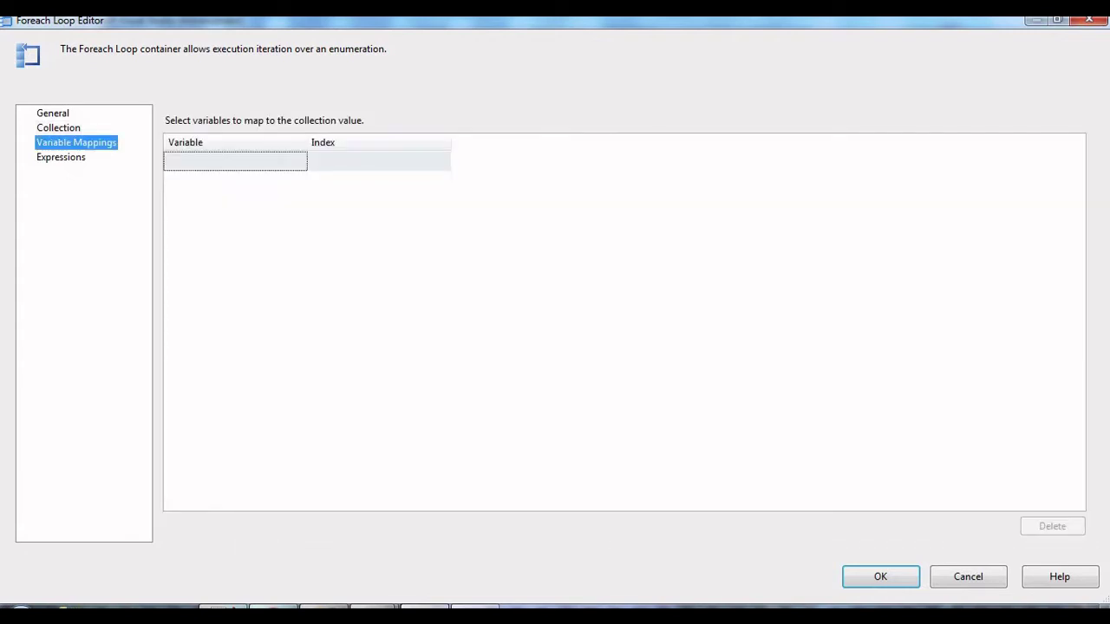
{"action": "left_click", "coordinate": [234, 161]}
{"action": "left_click", "coordinate": [199, 186]}
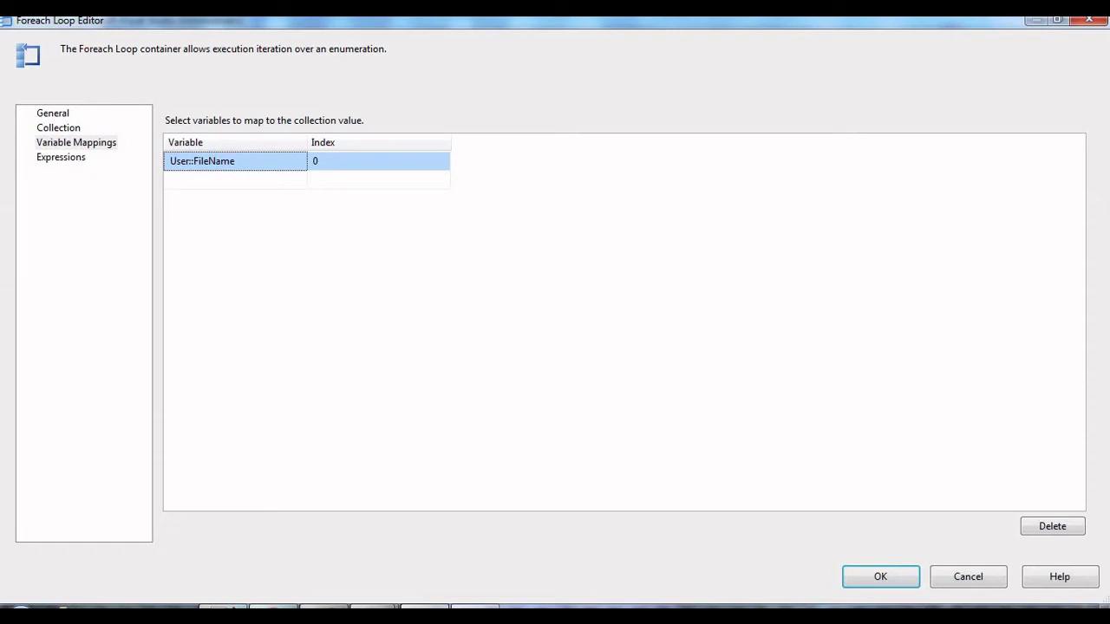
{"action": "key", "text": "Return"}
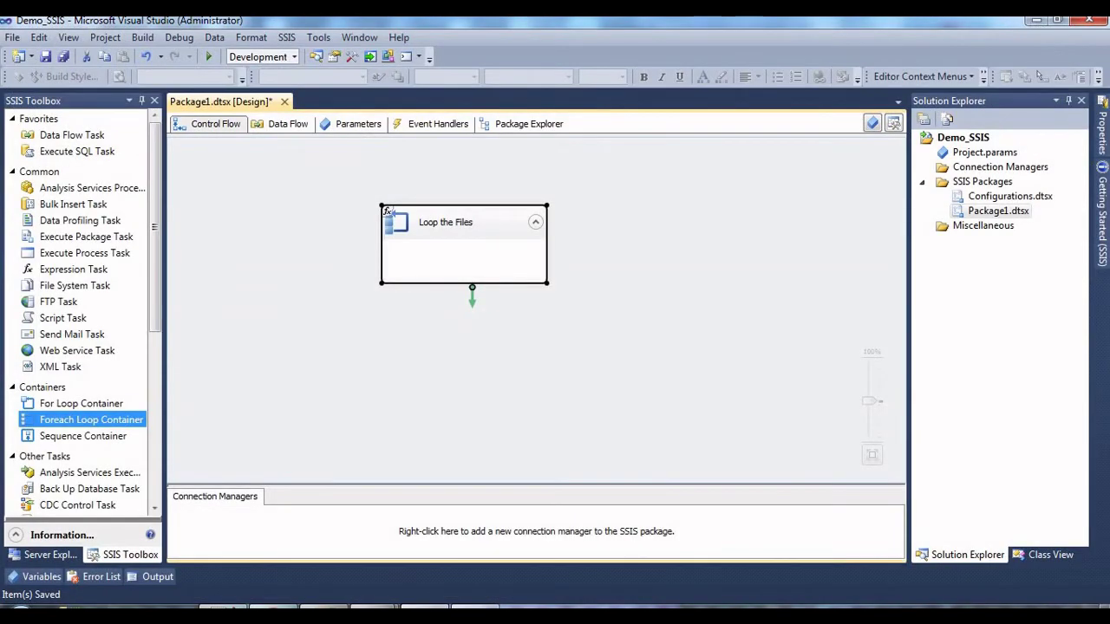
Step: Enlarge the Loop the Files container, saving the package, and place a Data Flow Task inside it
{"action": "left_click_drag", "start_coordinate": [546, 282], "coordinate": [546, 330]}
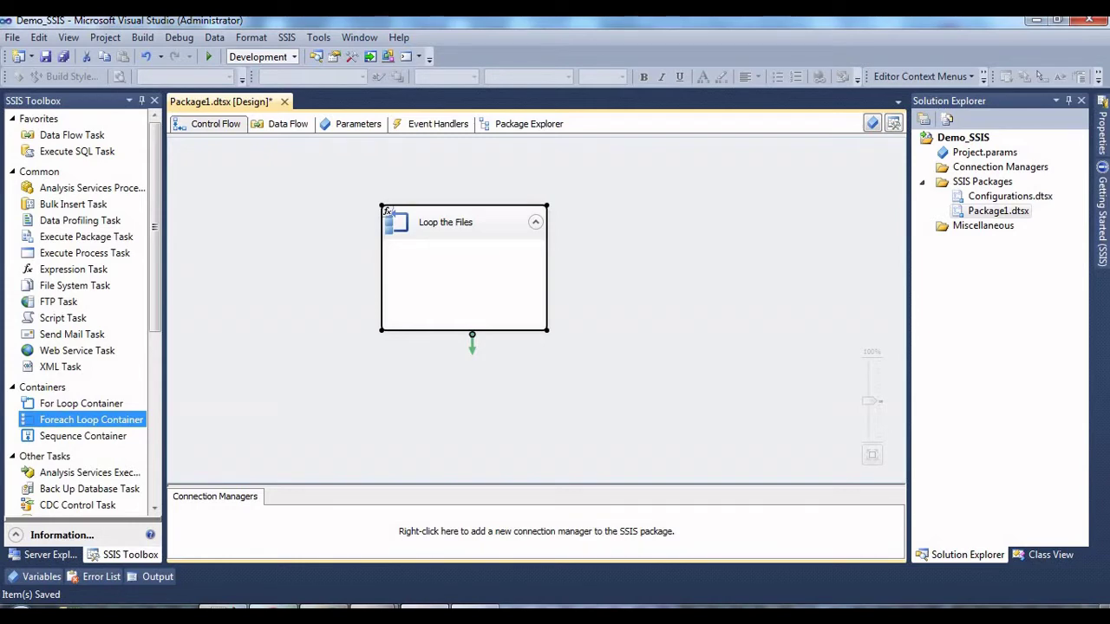
{"action": "key", "text": "ctrl+s"}
{"action": "left_click", "coordinate": [72, 135]}
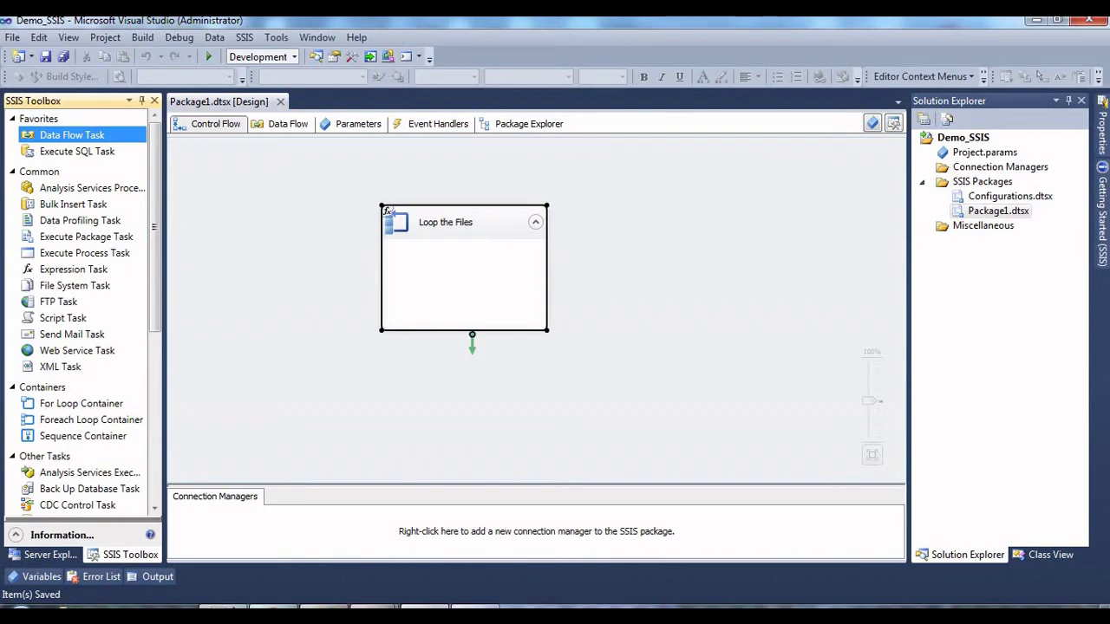
{"action": "left_click_drag", "start_coordinate": [72, 134], "coordinate": [429, 284]}
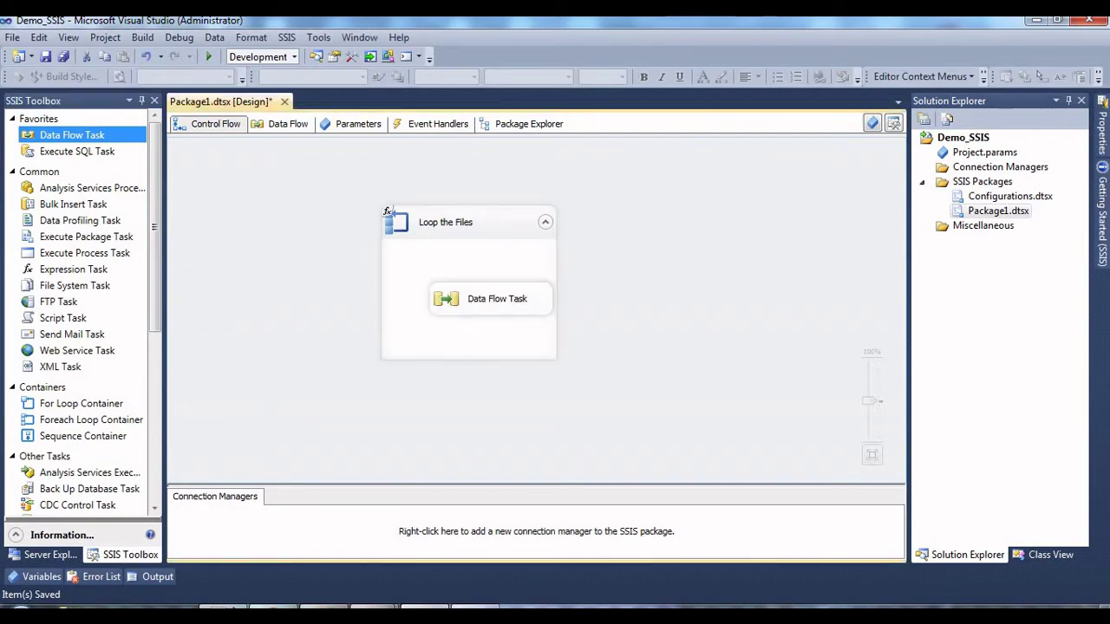
{"action": "left_click_drag", "start_coordinate": [490, 300], "coordinate": [473, 300]}
Step: Rename the Data Flow Task as "Load the text files", and save the package with its data flow open
{"action": "right_click", "coordinate": [468, 290]}
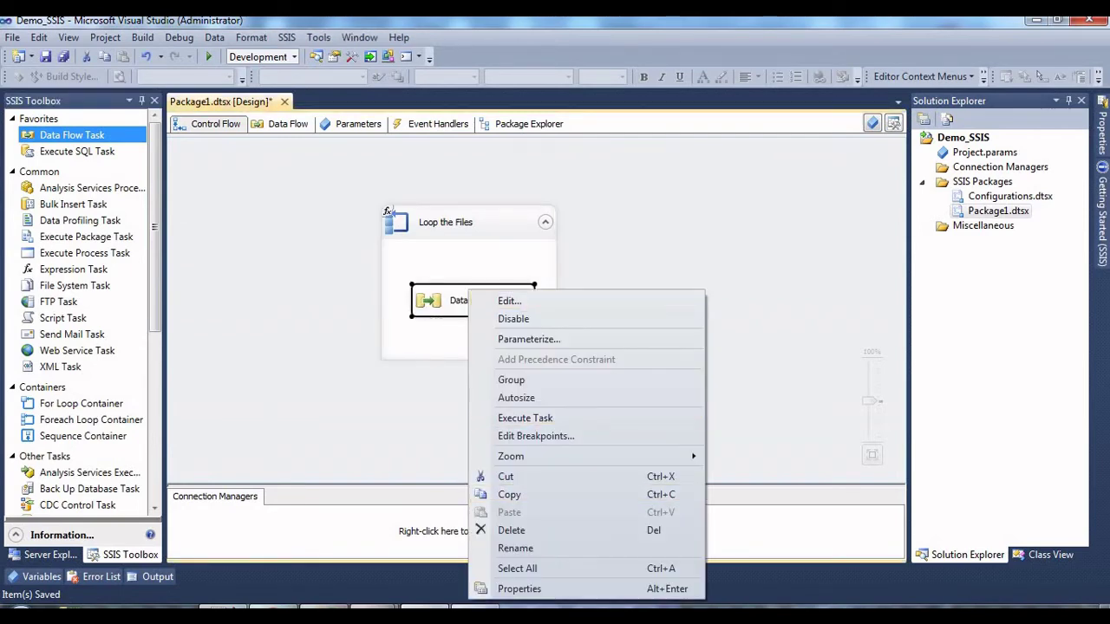
{"action": "left_click", "coordinate": [515, 547]}
{"action": "type", "text": "Load the"}
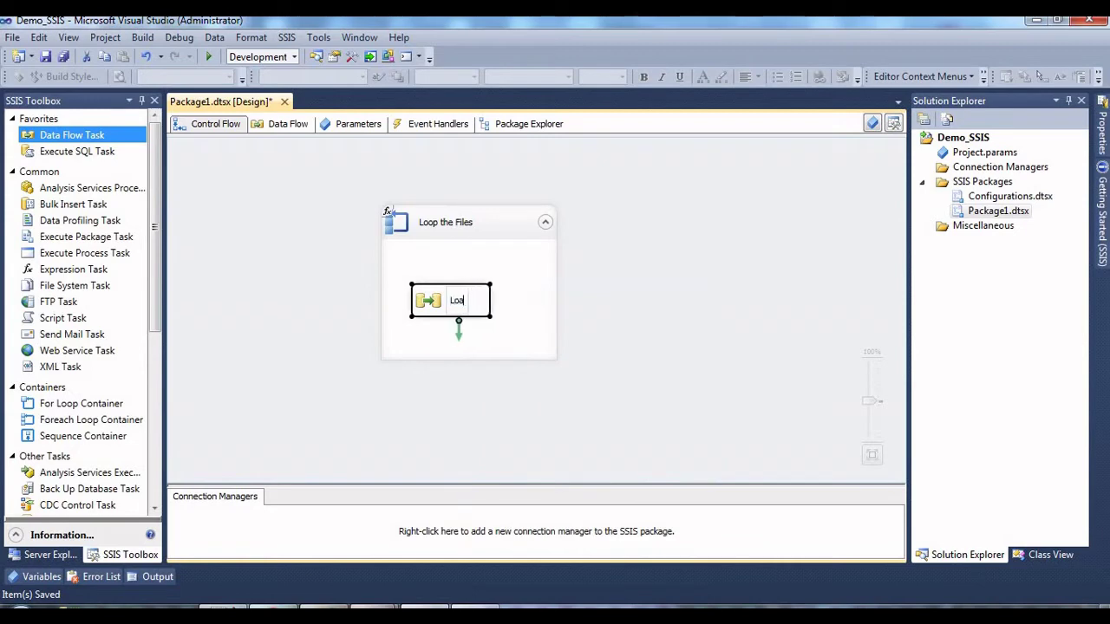
{"action": "type", "text": "e"}
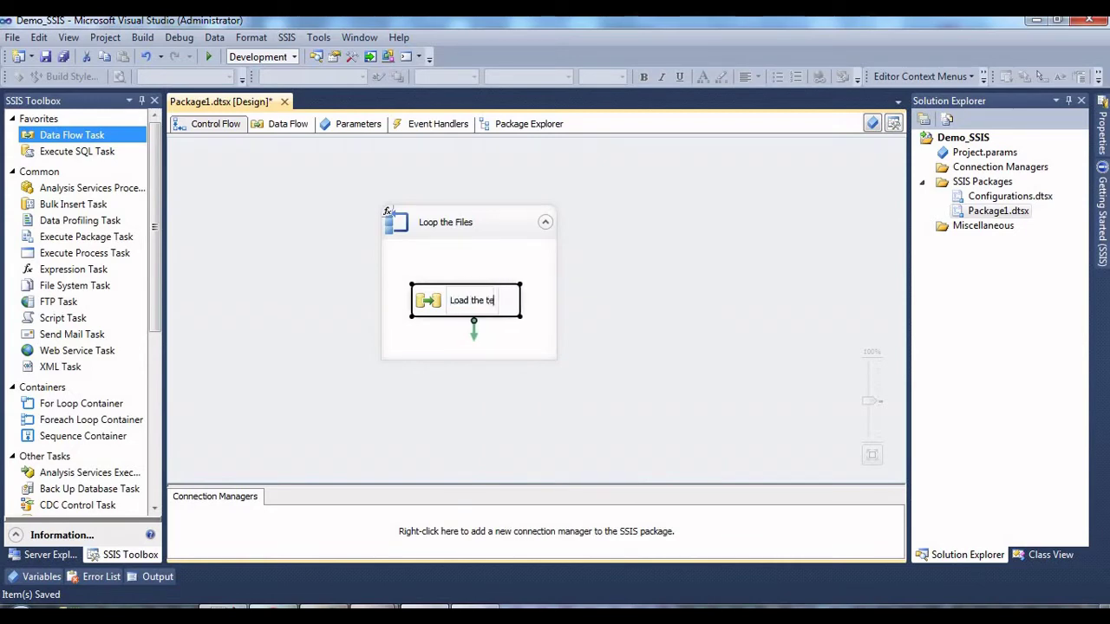
{"action": "type", "text": "xt files"}
{"action": "key", "text": "Return"}
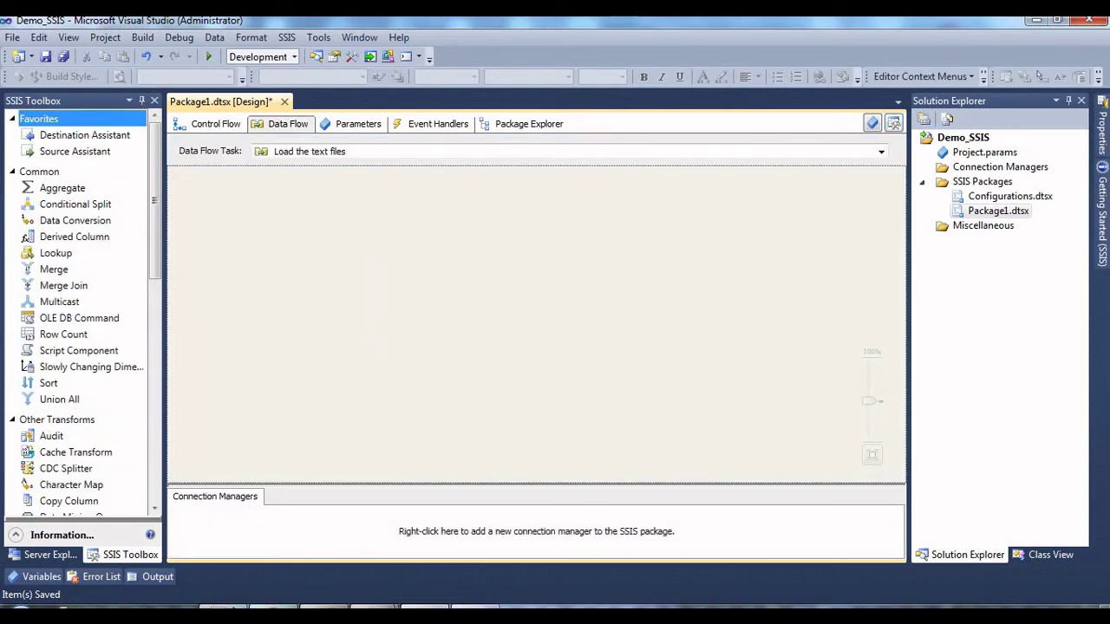
{"action": "key", "text": "ctrl+s"}
Step: Add a Flat File Source to the Load the text files data flow and open its editor
{"action": "left_click", "coordinate": [155, 390]}
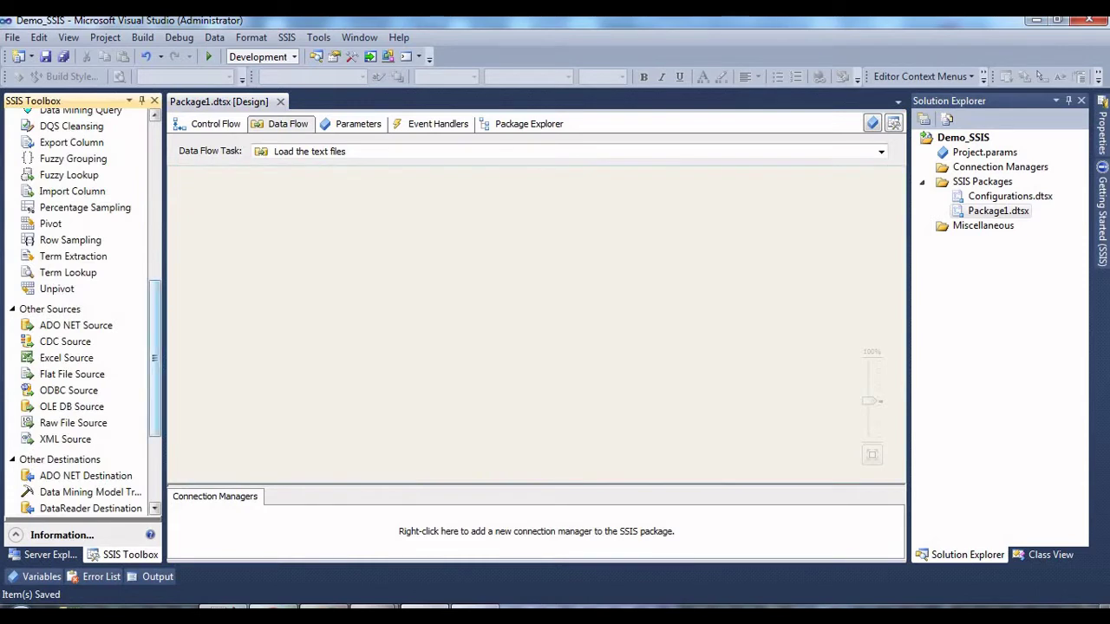
{"action": "left_click", "coordinate": [72, 373]}
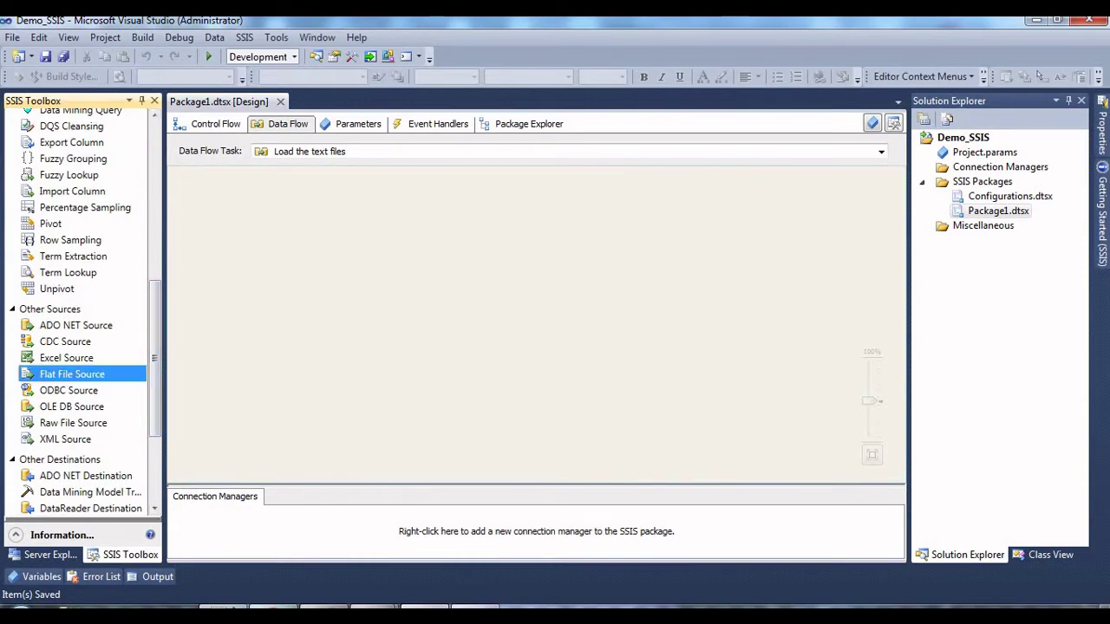
{"action": "left_click_drag", "start_coordinate": [72, 373], "coordinate": [445, 223]}
{"action": "double_click", "coordinate": [444, 223]}
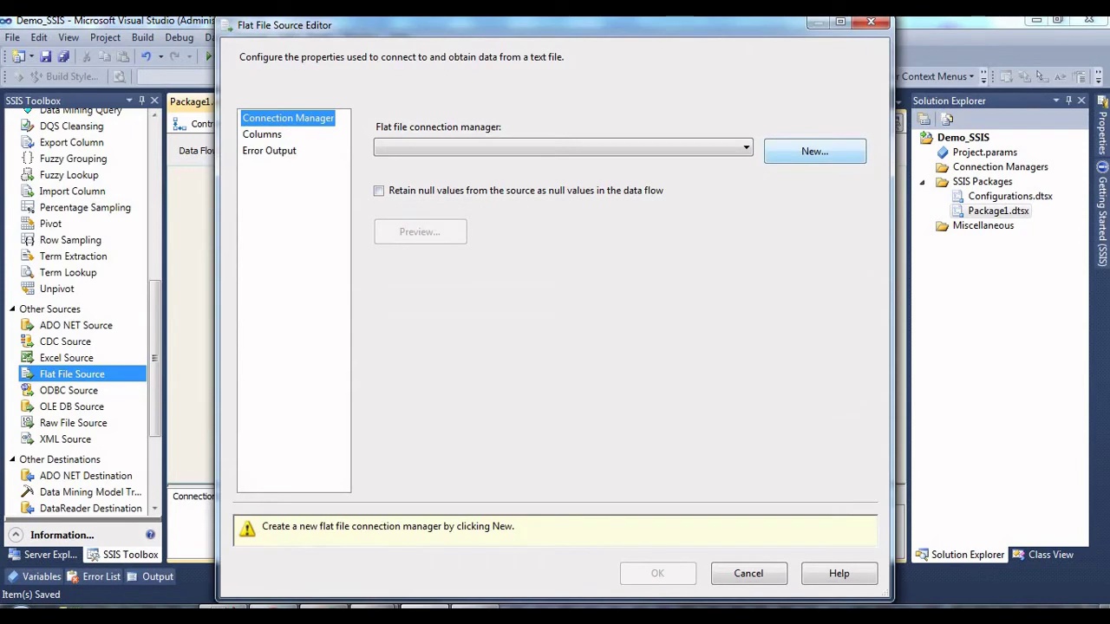
Step: Create a flat file connection manager named Demo that reads Dept.txt from the Demo_SSIS\Development folder
{"action": "left_click", "coordinate": [814, 151]}
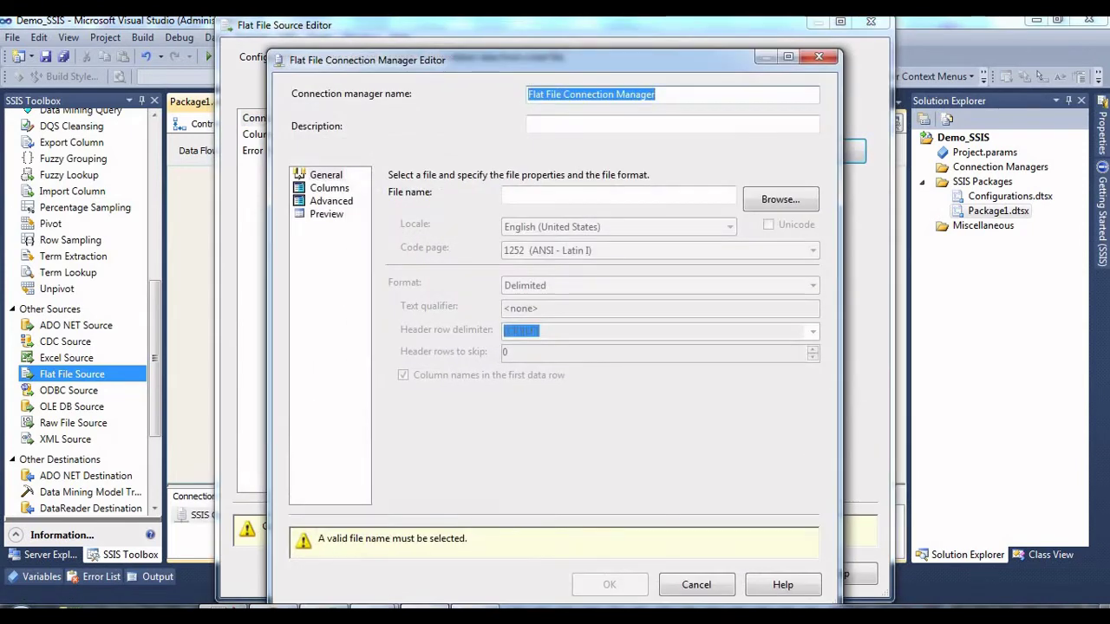
{"action": "type", "text": "Demo"}
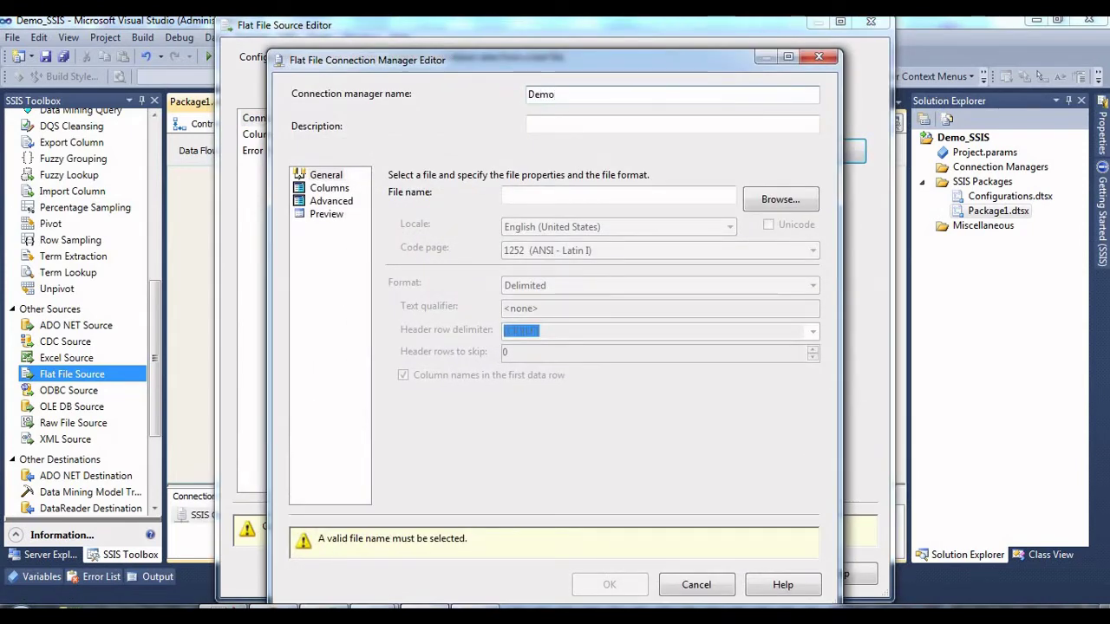
{"action": "left_click", "coordinate": [781, 199]}
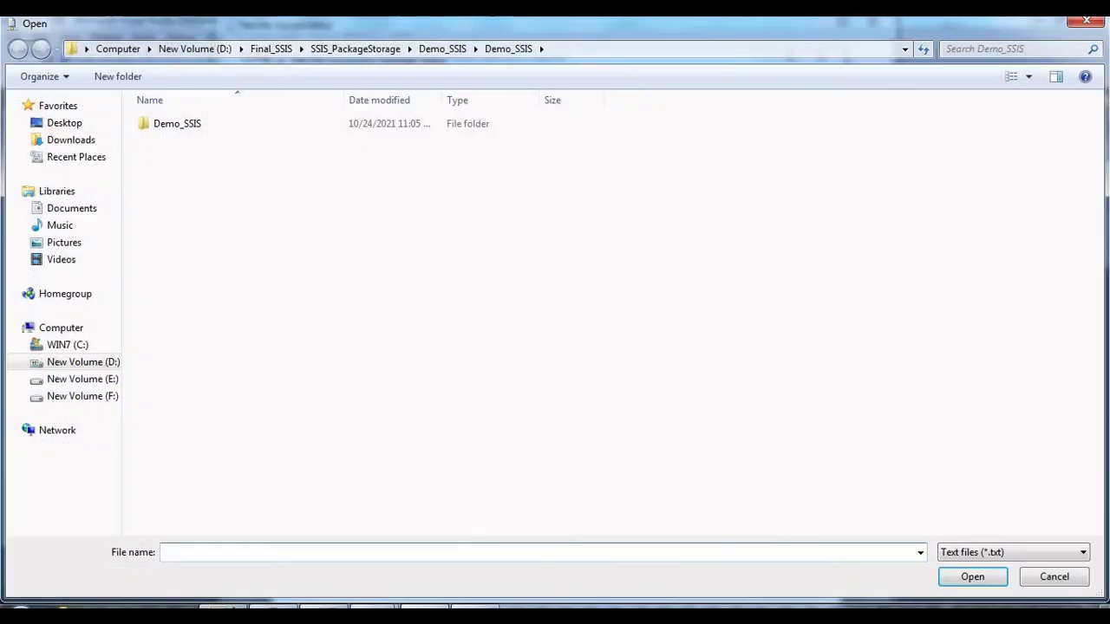
{"action": "left_click", "coordinate": [442, 48]}
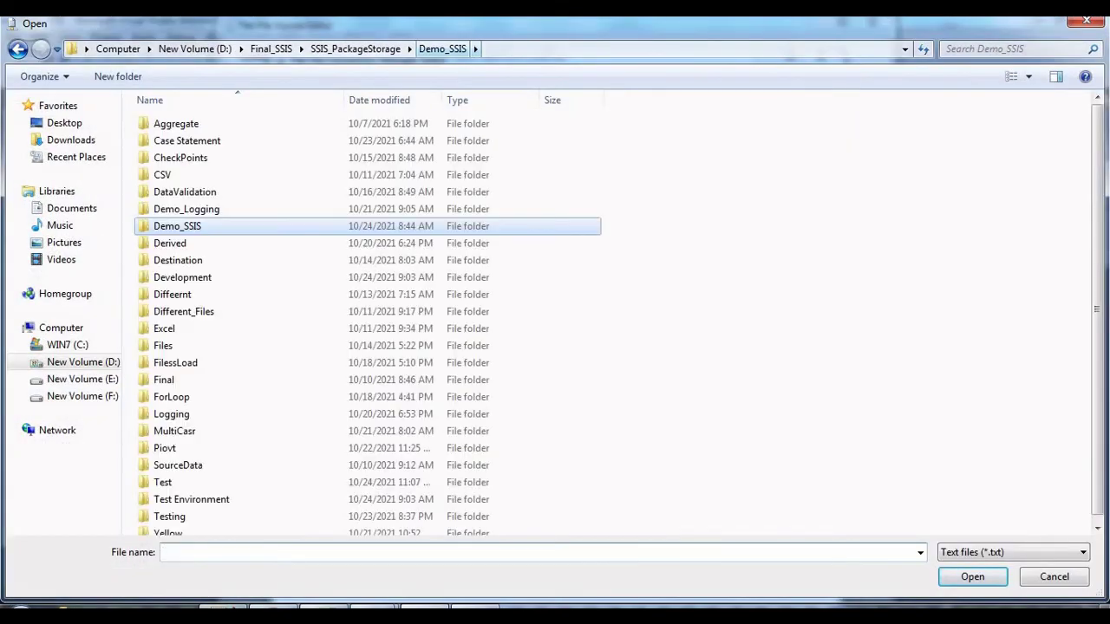
{"action": "left_click", "coordinate": [182, 278]}
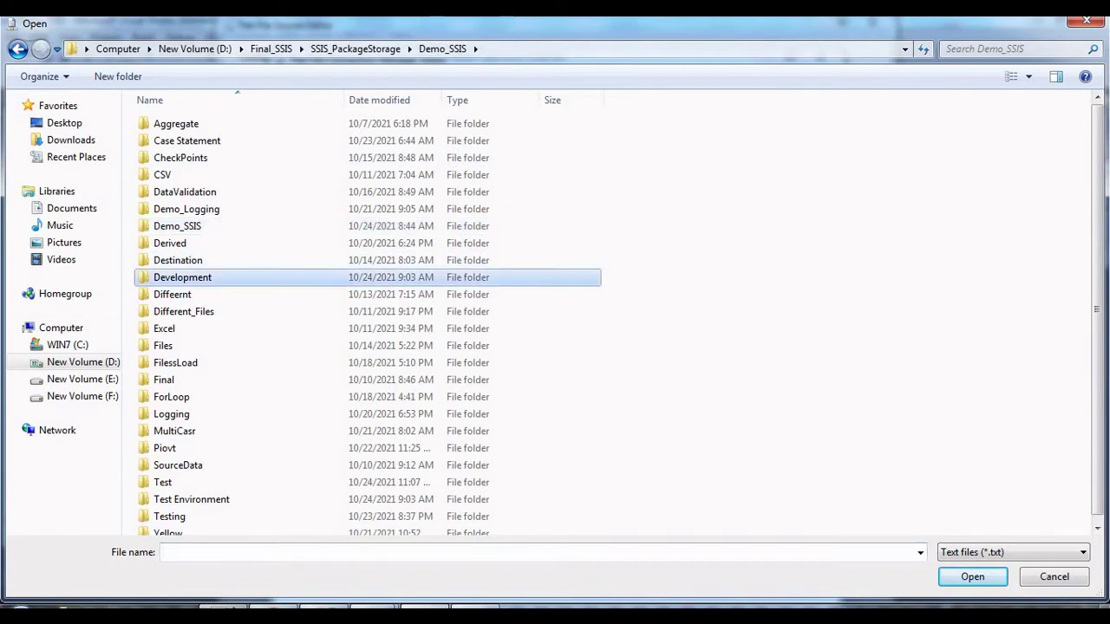
{"action": "double_click", "coordinate": [182, 278]}
{"action": "double_click", "coordinate": [171, 124]}
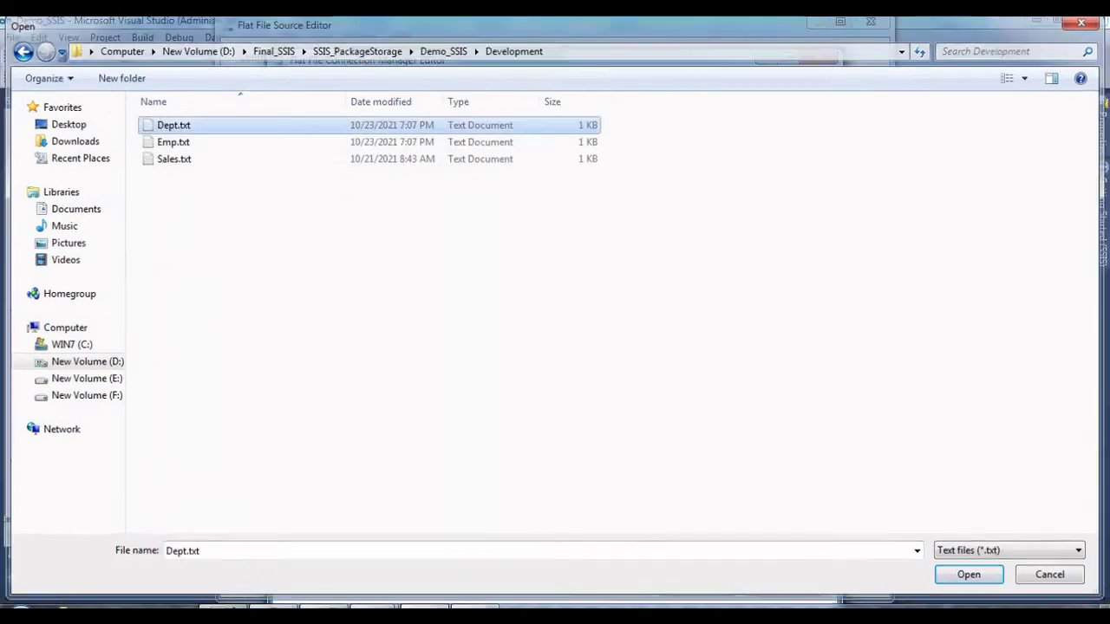
Step: Load the Demo connection's column definitions and set the EmpId column's data type to four-byte signed integer [DT_I4]
{"action": "left_click", "coordinate": [328, 189]}
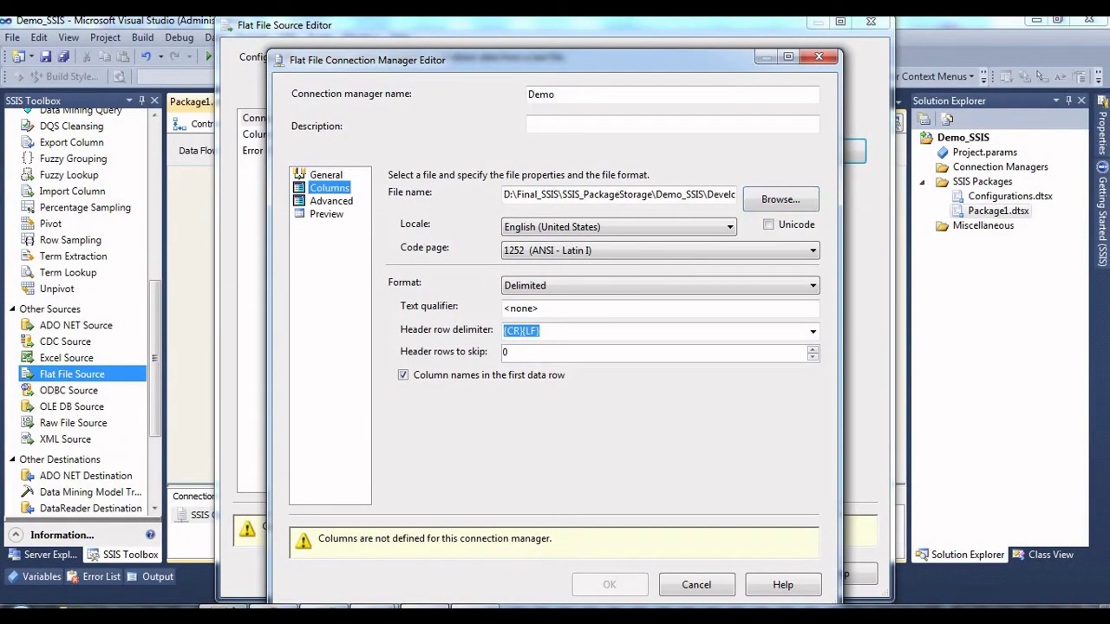
{"action": "left_click", "coordinate": [787, 56]}
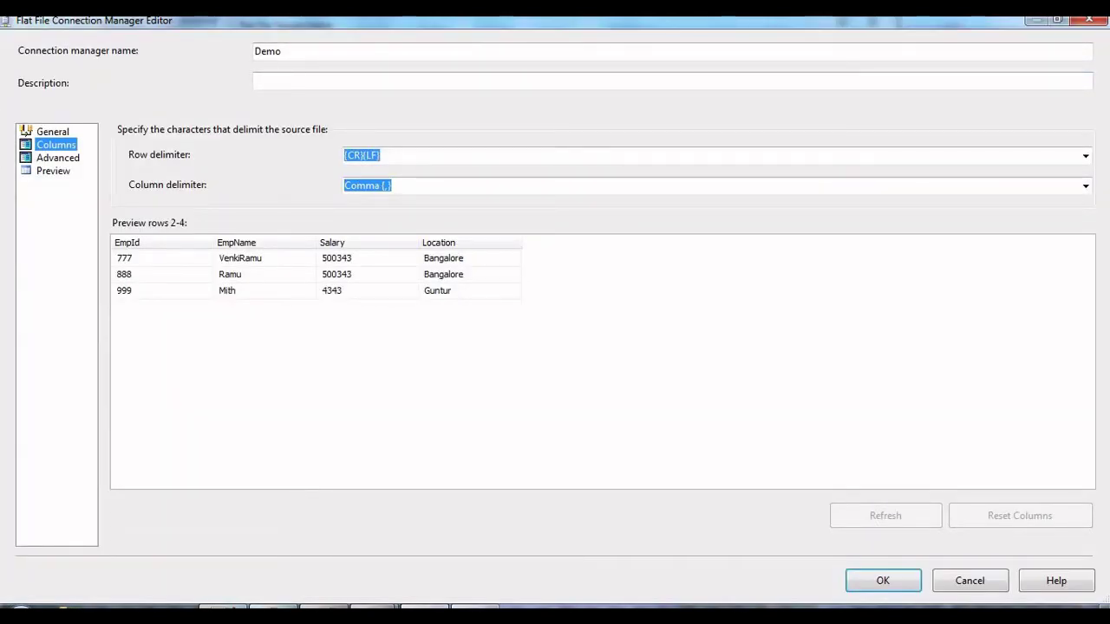
{"action": "left_click", "coordinate": [58, 158]}
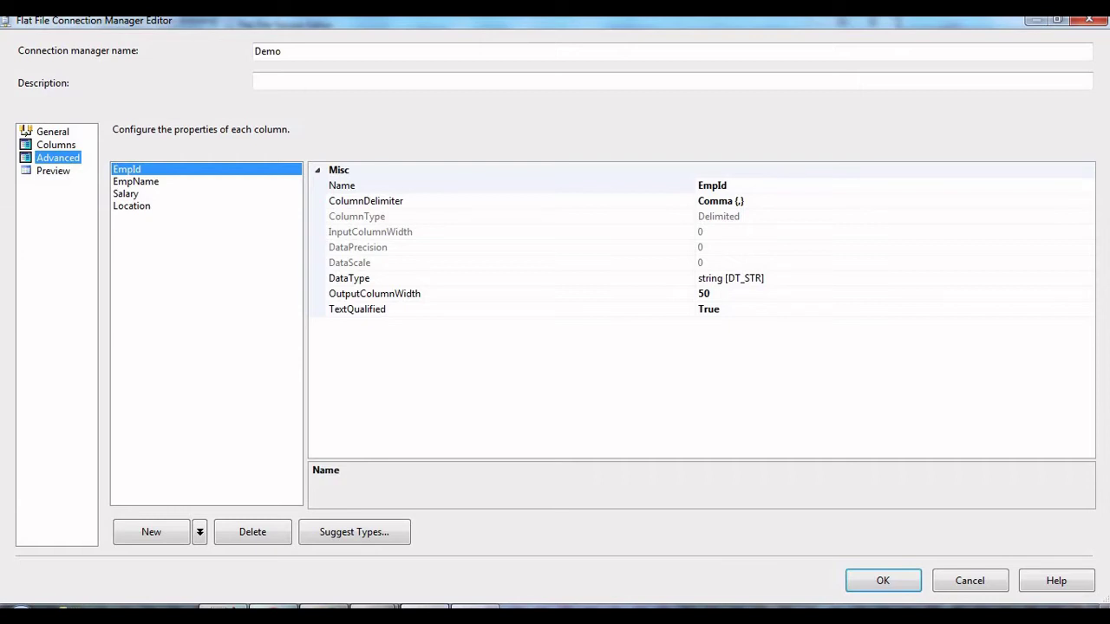
{"action": "left_click", "coordinate": [765, 278]}
{"action": "left_click", "coordinate": [712, 294]}
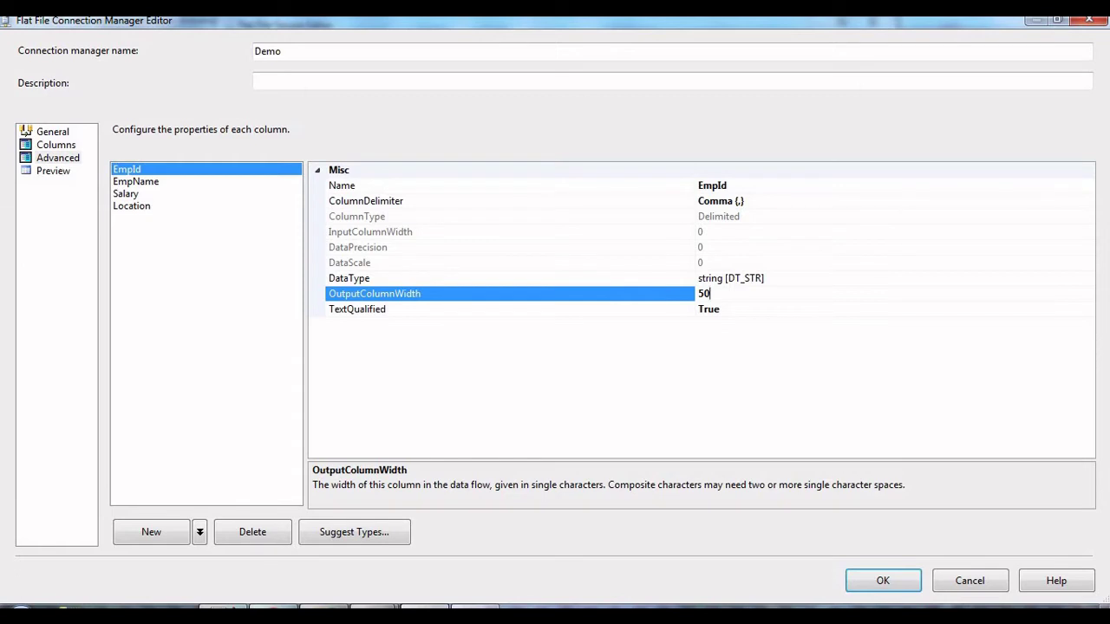
{"action": "left_click", "coordinate": [764, 278]}
{"action": "left_click", "coordinate": [1087, 278]}
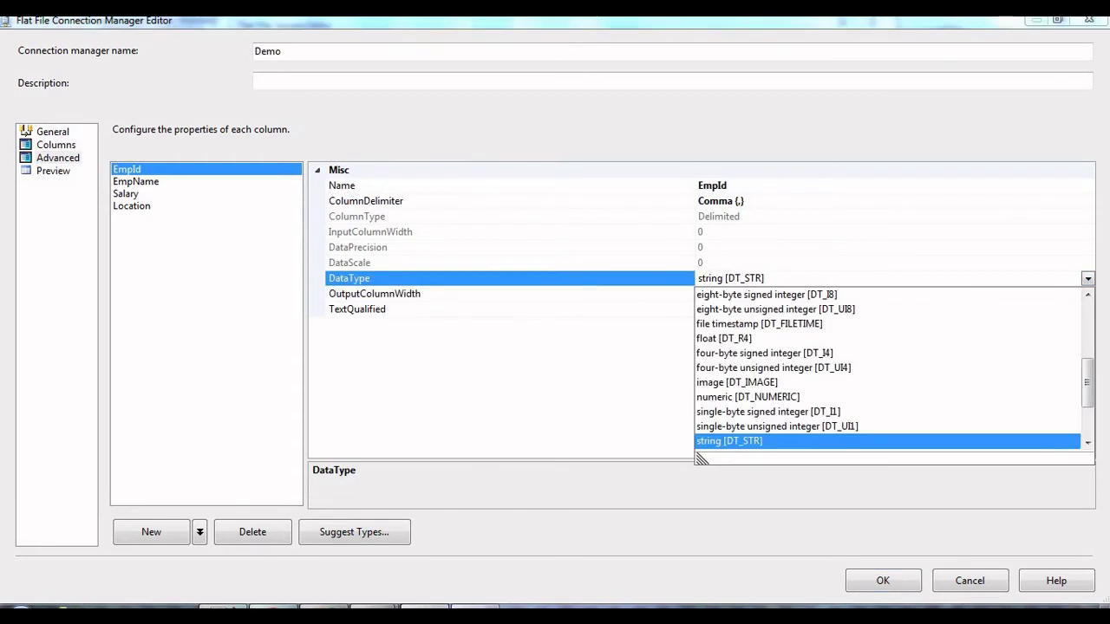
{"action": "left_click", "coordinate": [764, 352]}
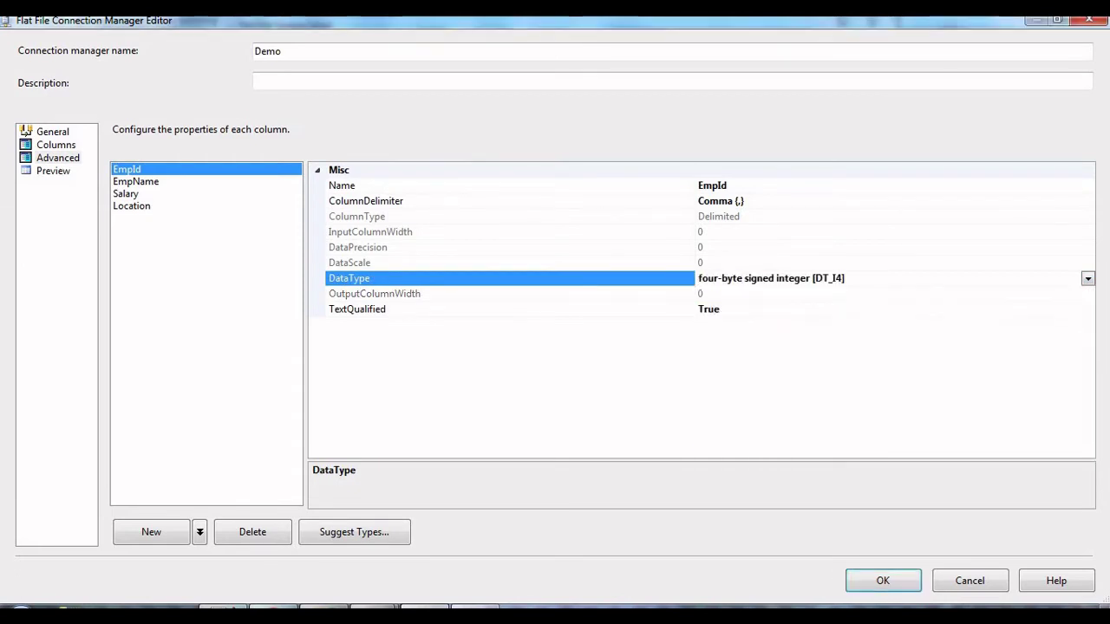
Step: Set the Salary column's data type to four-byte signed integer [DT_I4]
{"action": "left_click", "coordinate": [125, 193]}
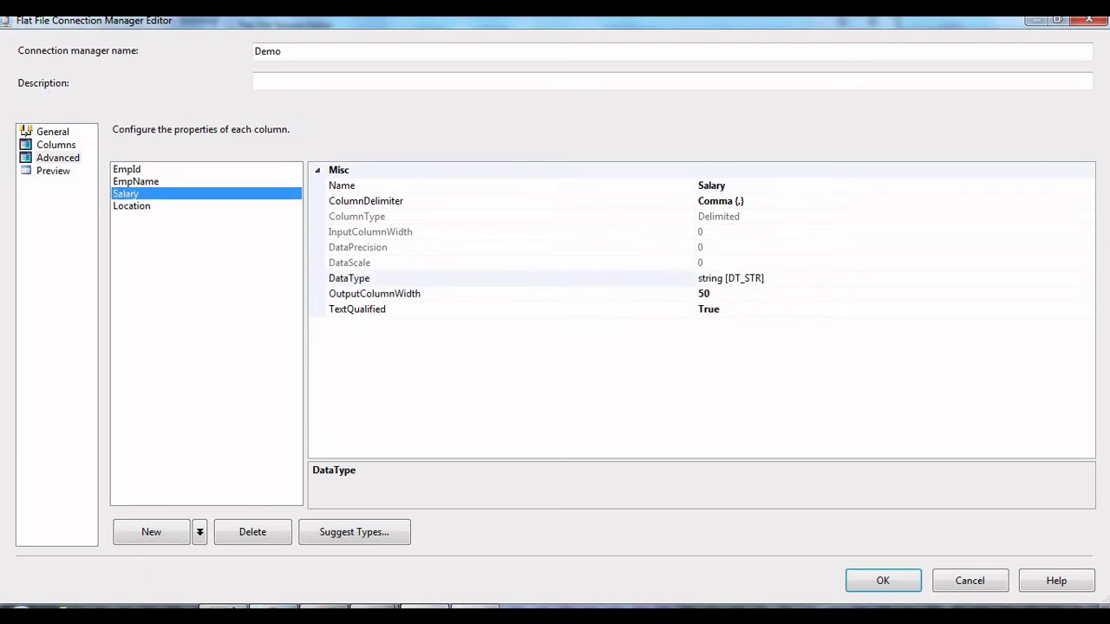
{"action": "left_click", "coordinate": [765, 278]}
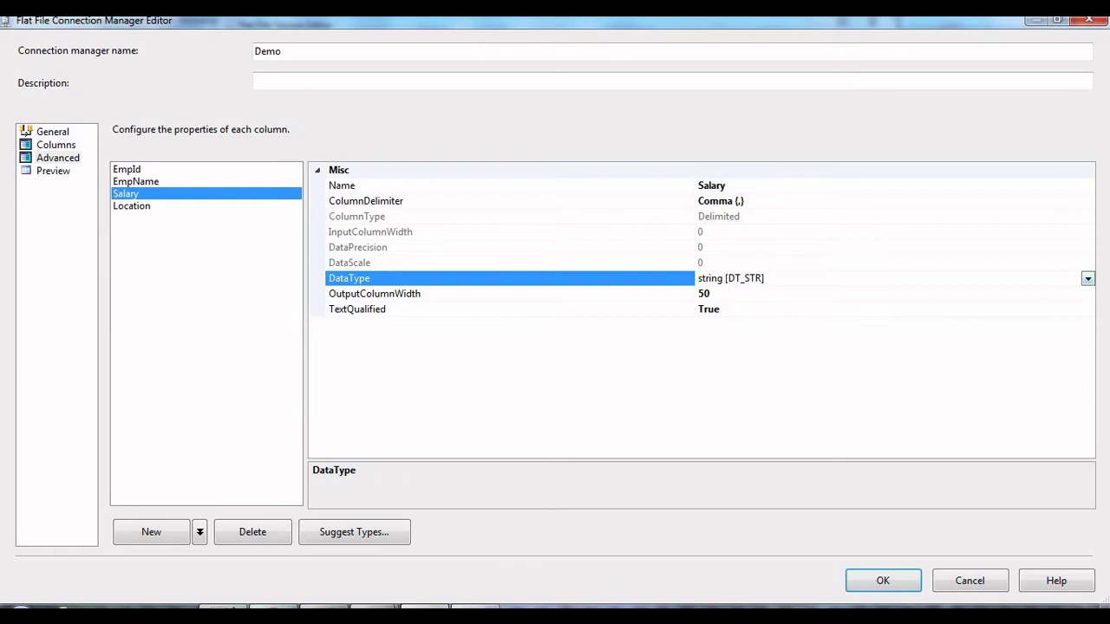
{"action": "left_click", "coordinate": [1087, 278]}
{"action": "left_click", "coordinate": [765, 353]}
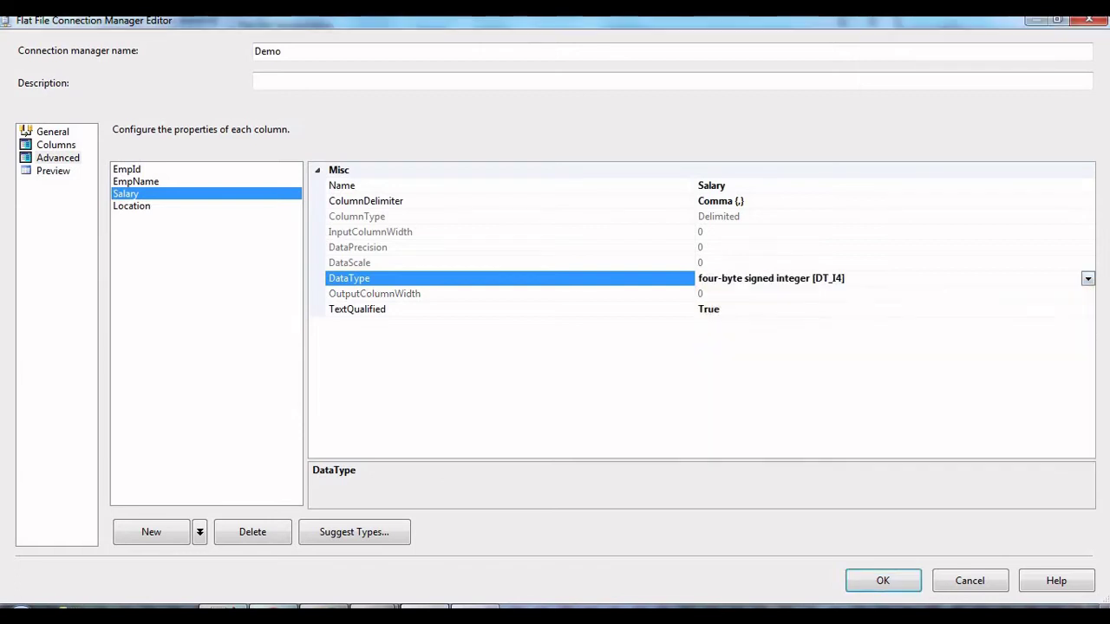
Step: Preview the Demo connection's rows, check its general settings, and accept the connection manager
{"action": "left_click", "coordinate": [53, 171]}
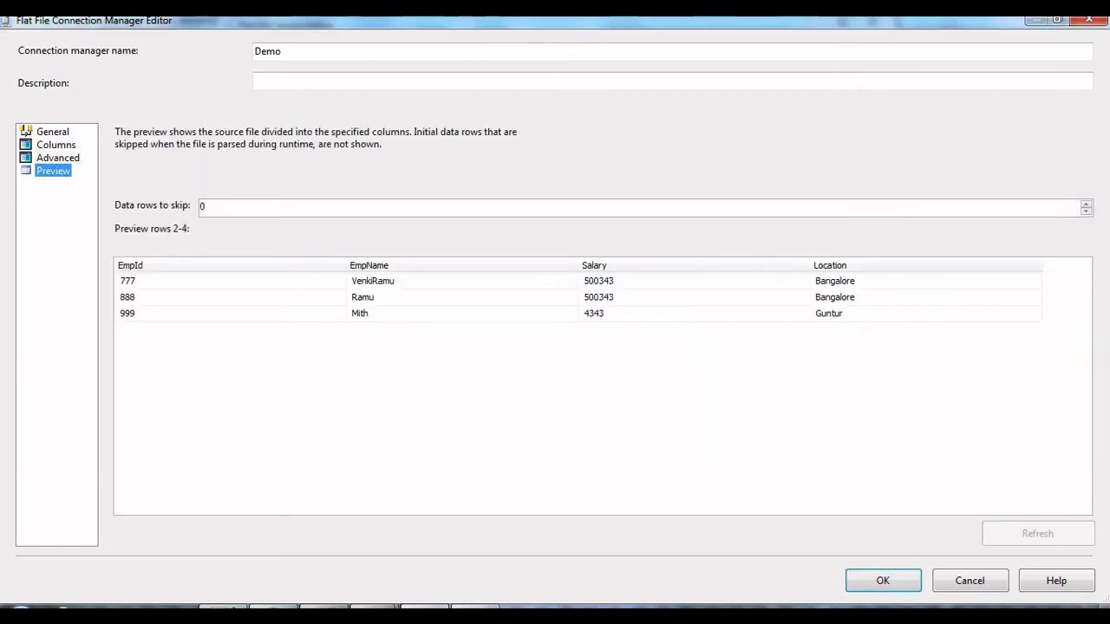
{"action": "key", "text": "Up"}
{"action": "key", "text": "Up"}
{"action": "key", "text": "Up"}
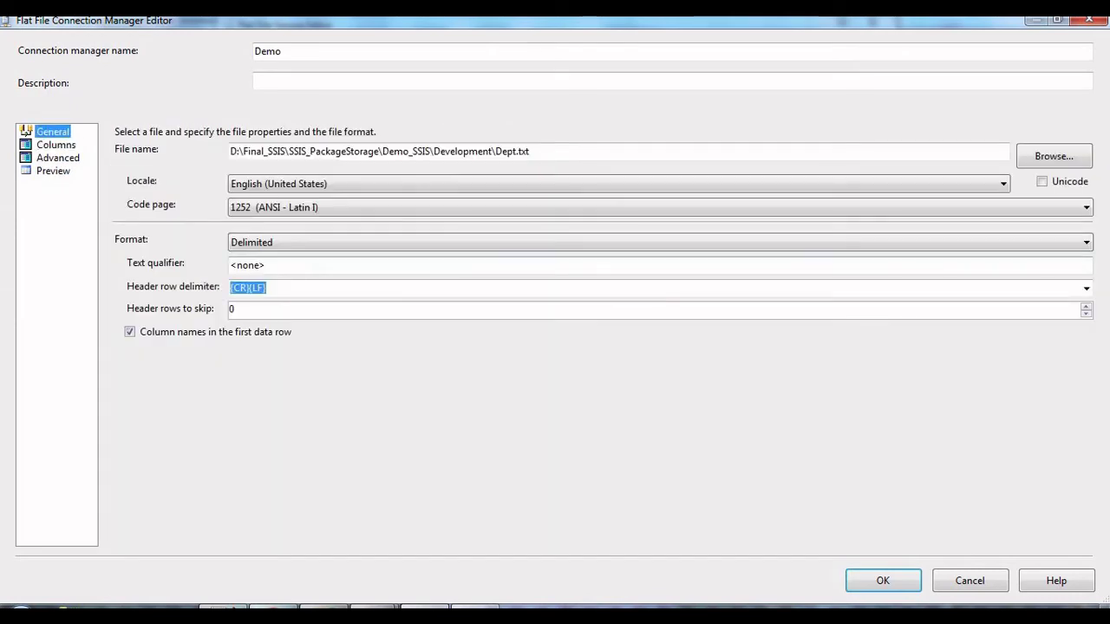
{"action": "left_click", "coordinate": [883, 580]}
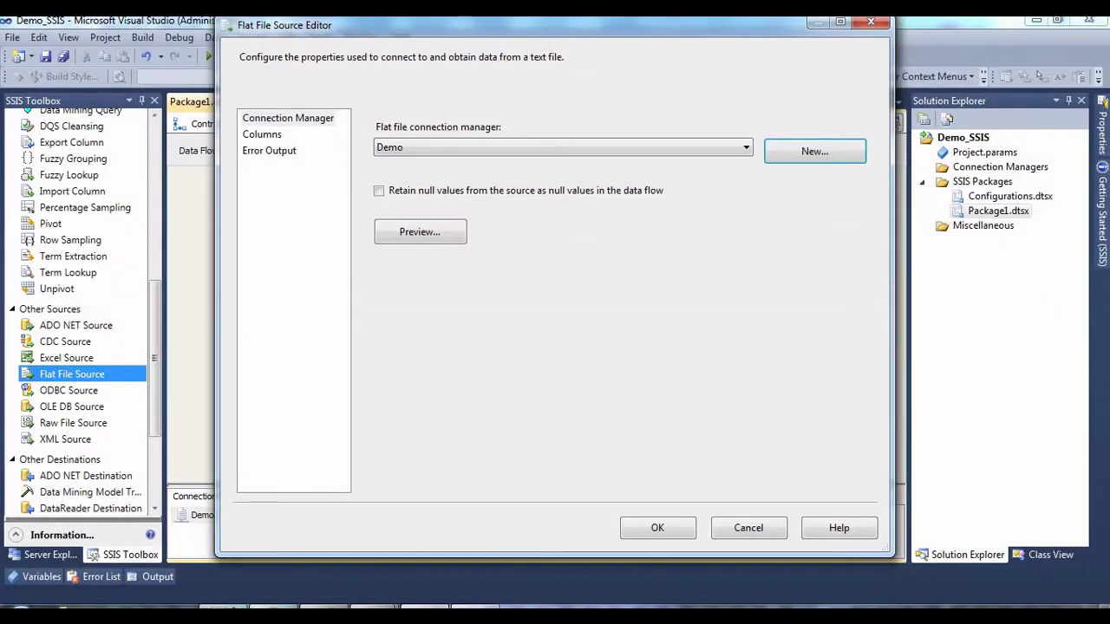
Step: Preview the source data, check the column mappings and error output, and accept the Flat File Source settings
{"action": "left_click", "coordinate": [419, 232]}
{"action": "left_click", "coordinate": [601, 205]}
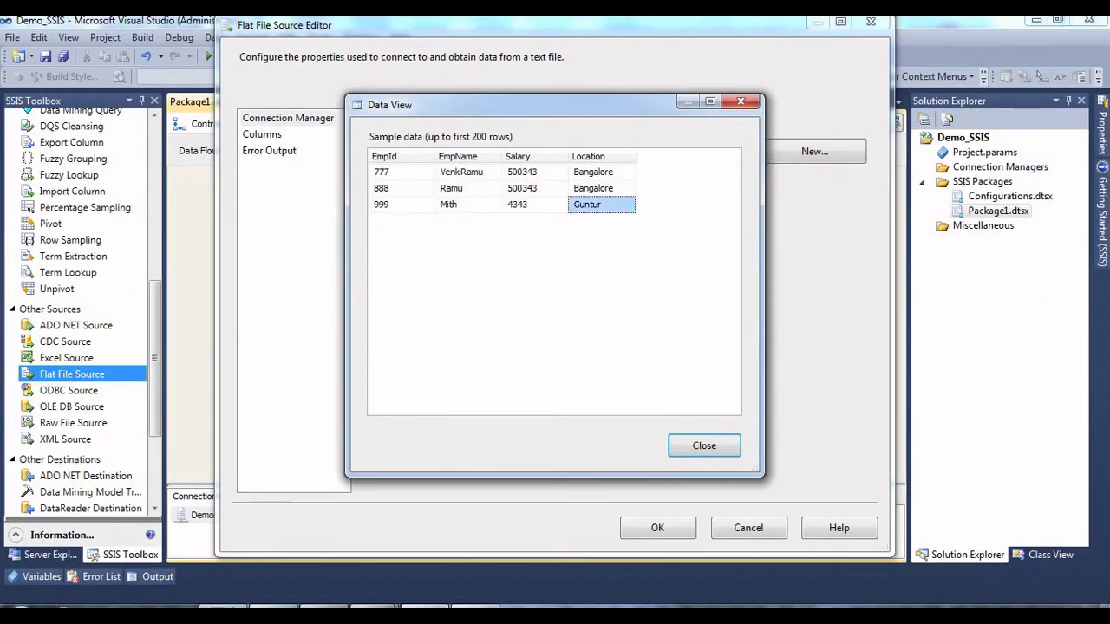
{"action": "left_click", "coordinate": [704, 445]}
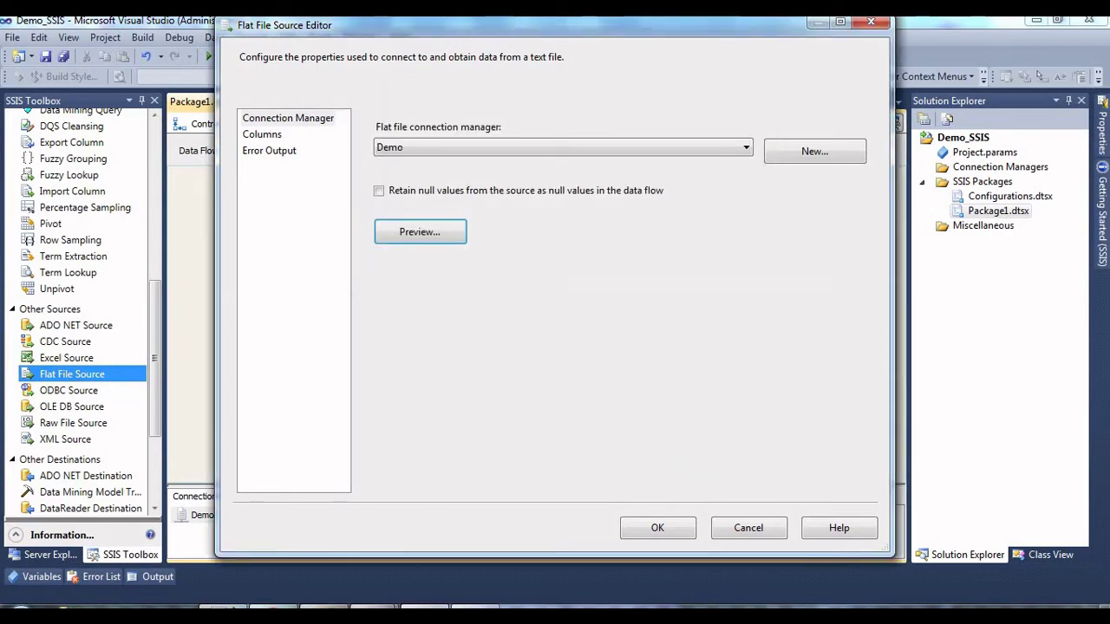
{"action": "left_click", "coordinate": [261, 134]}
{"action": "left_click", "coordinate": [268, 150]}
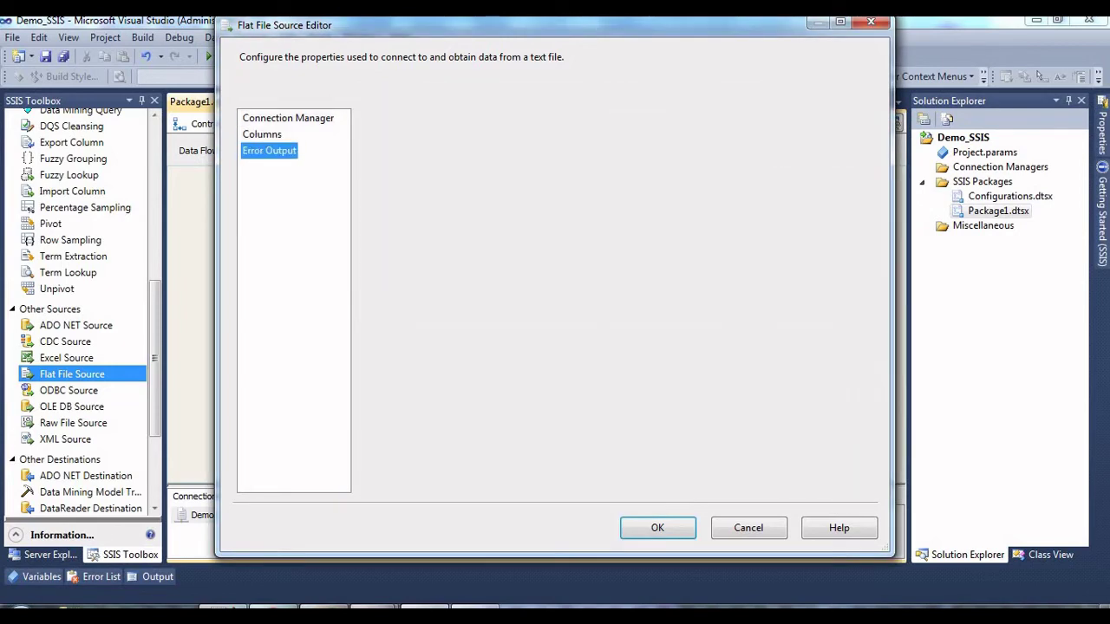
{"action": "left_click", "coordinate": [261, 134]}
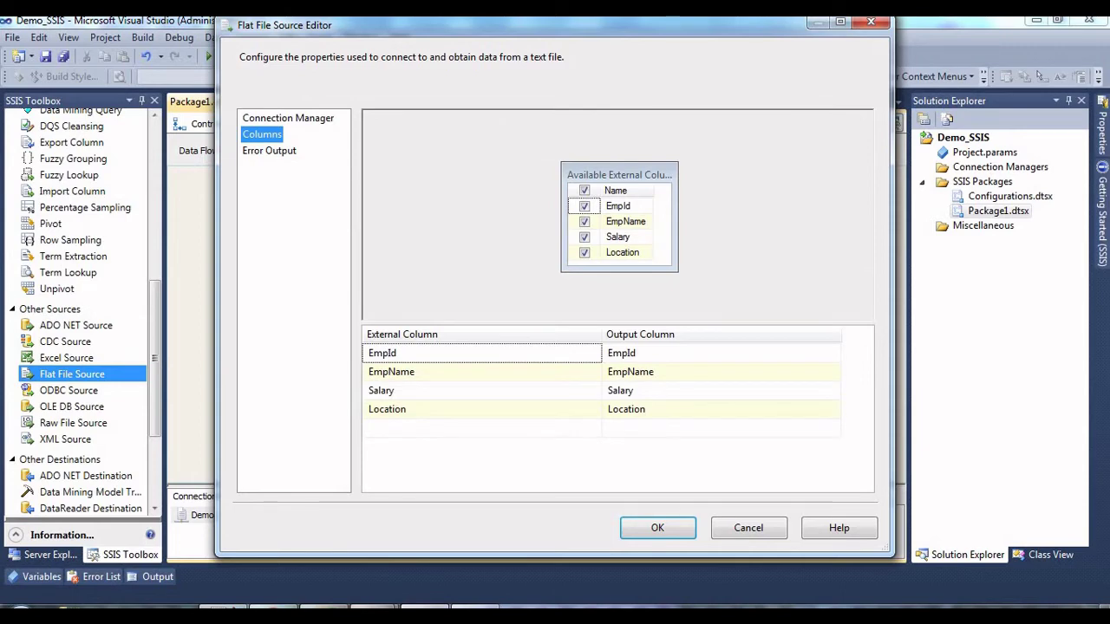
{"action": "left_click", "coordinate": [657, 527]}
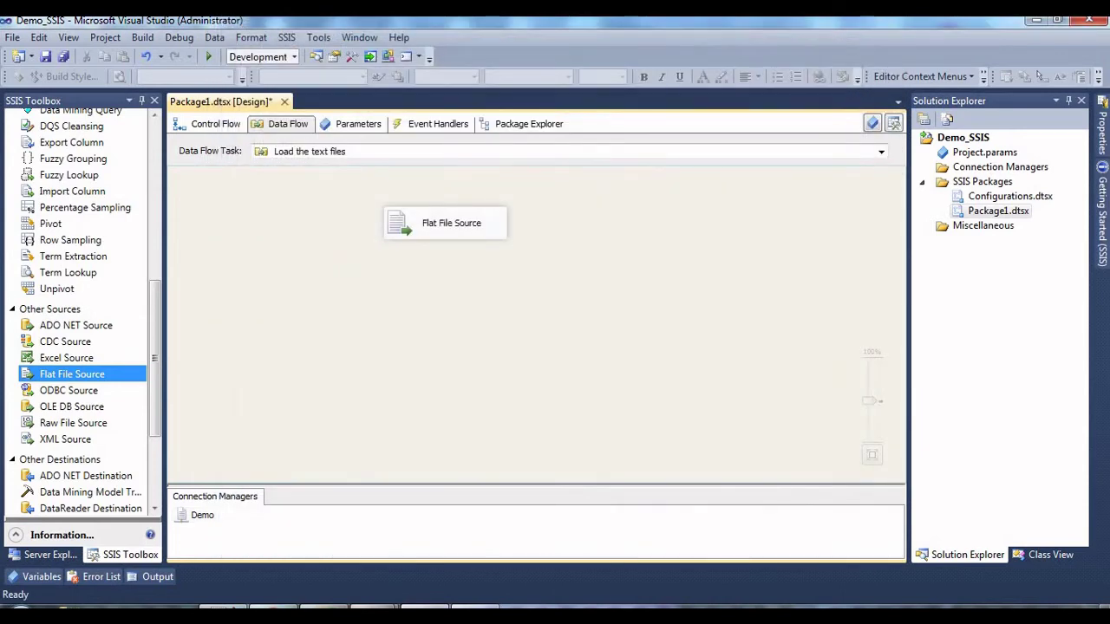
Step: Add an OLE DB Destination below the Flat File Source and connect the source's output to it
{"action": "scroll", "coordinate": [78, 312], "scroll_direction": "down", "scroll_amount": 3}
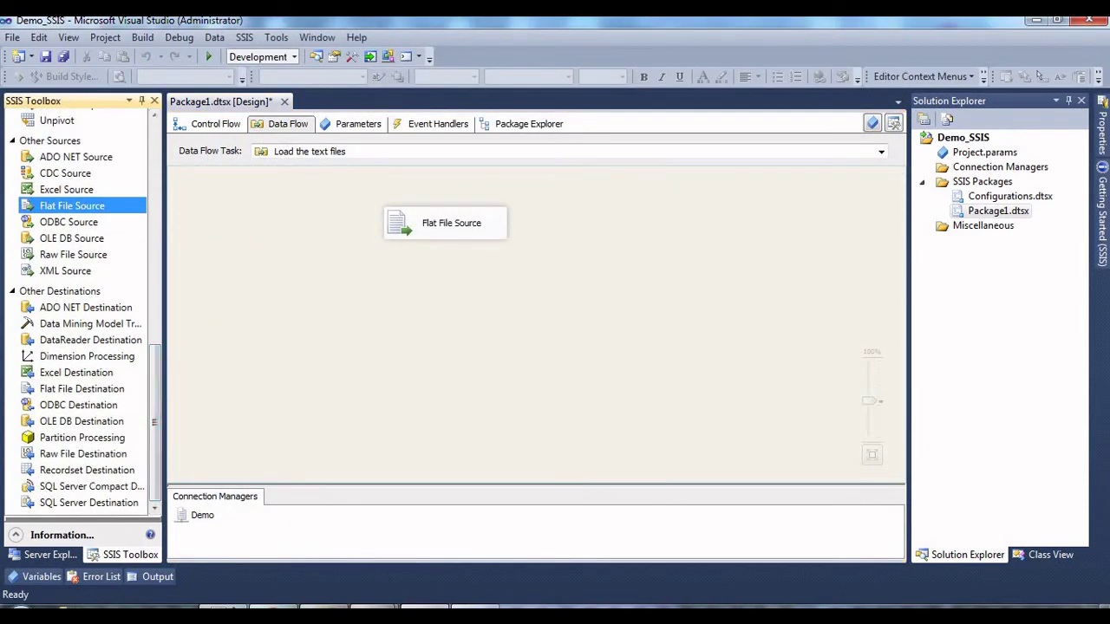
{"action": "left_click", "coordinate": [82, 420]}
{"action": "left_click_drag", "start_coordinate": [81, 420], "coordinate": [475, 307]}
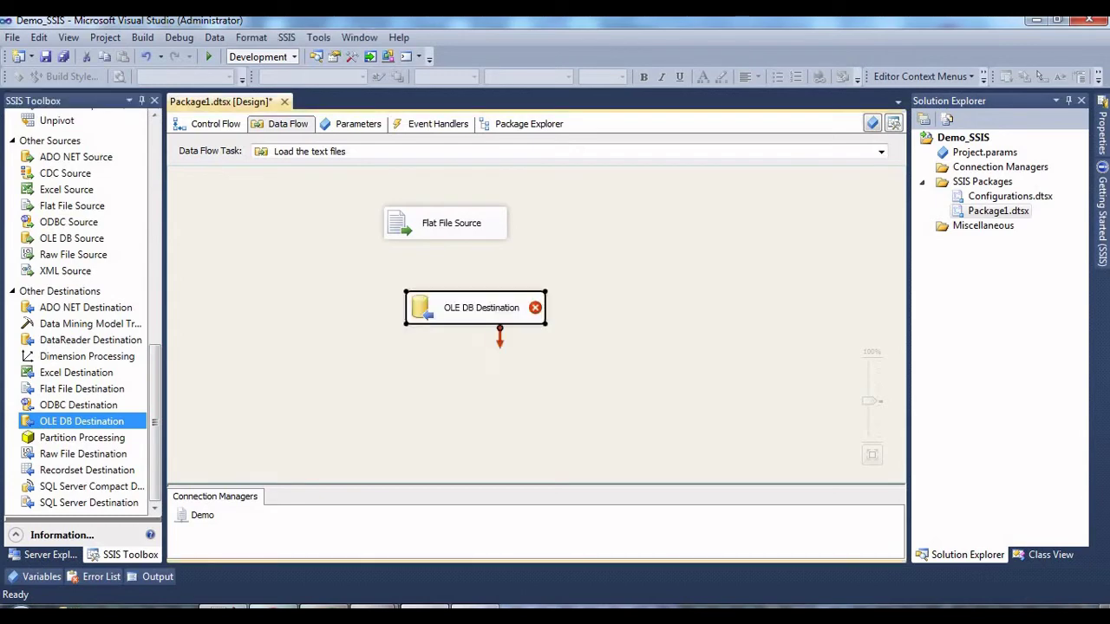
{"action": "left_click", "coordinate": [445, 223]}
{"action": "left_click_drag", "start_coordinate": [453, 258], "coordinate": [451, 293]}
{"action": "left_click", "coordinate": [555, 346]}
Step: Assign the LENOVO-PC.AdventureWorks2012 data connection to the OLE DB Destination
{"action": "double_click", "coordinate": [455, 293]}
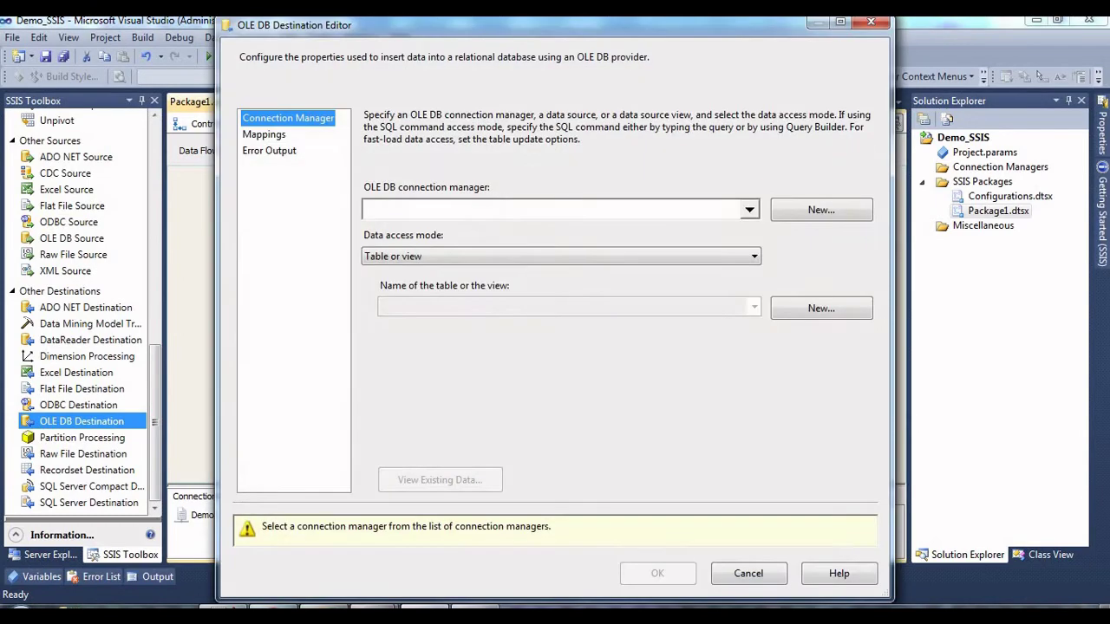
{"action": "left_click", "coordinate": [821, 210]}
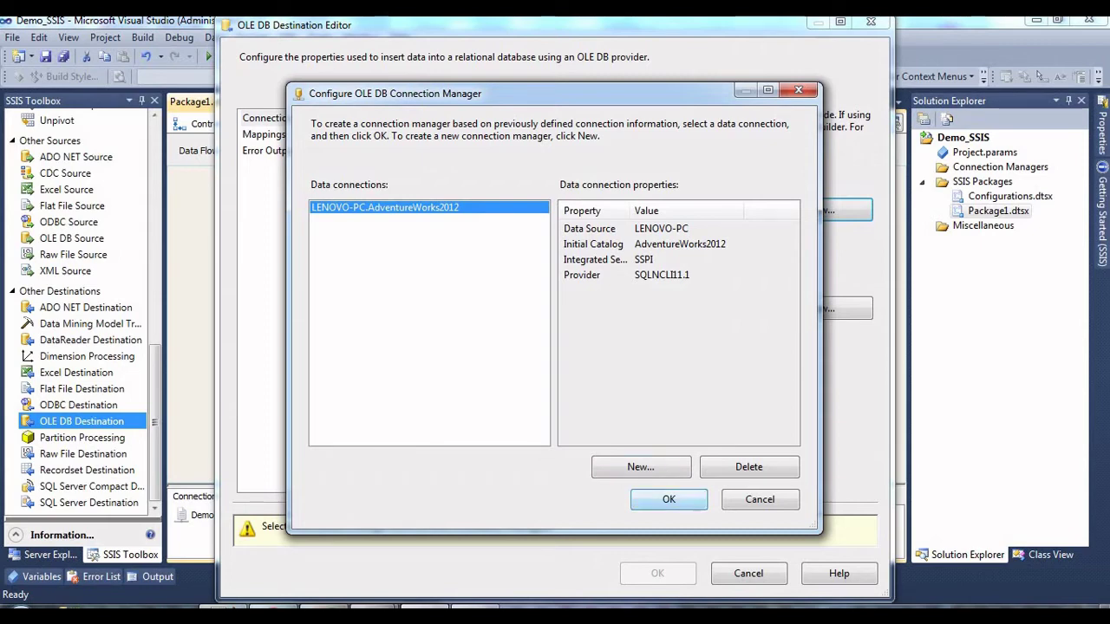
{"action": "left_click", "coordinate": [668, 499]}
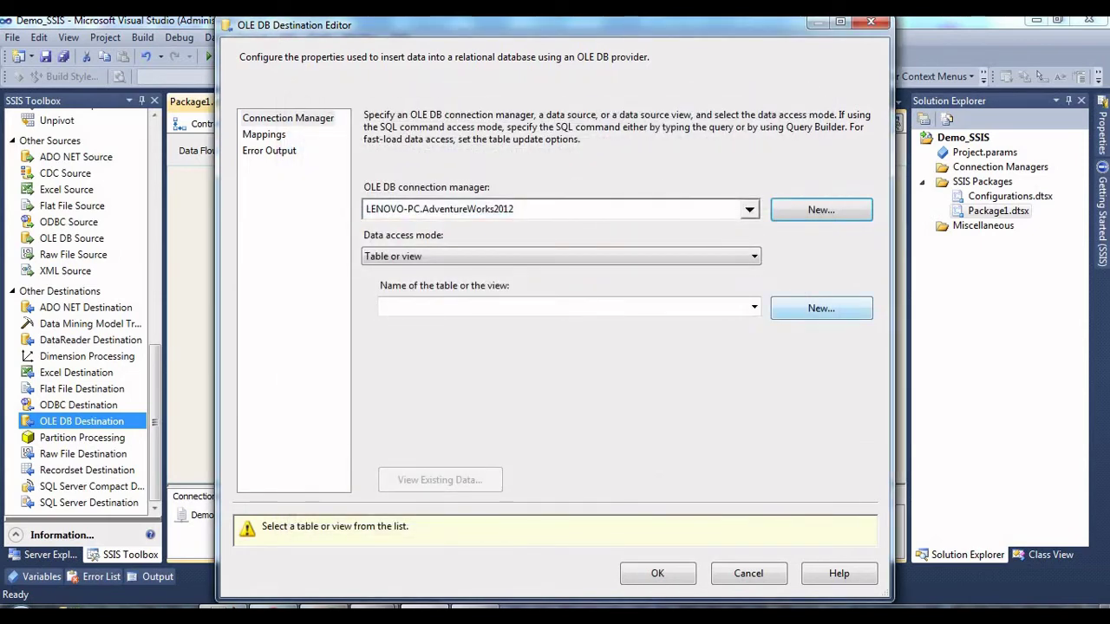
Step: Generate the destination's CREATE TABLE script, switch to SQL Server Management Studio, and paste it into the empty AdventureWorks2012 query
{"action": "left_click", "coordinate": [821, 307]}
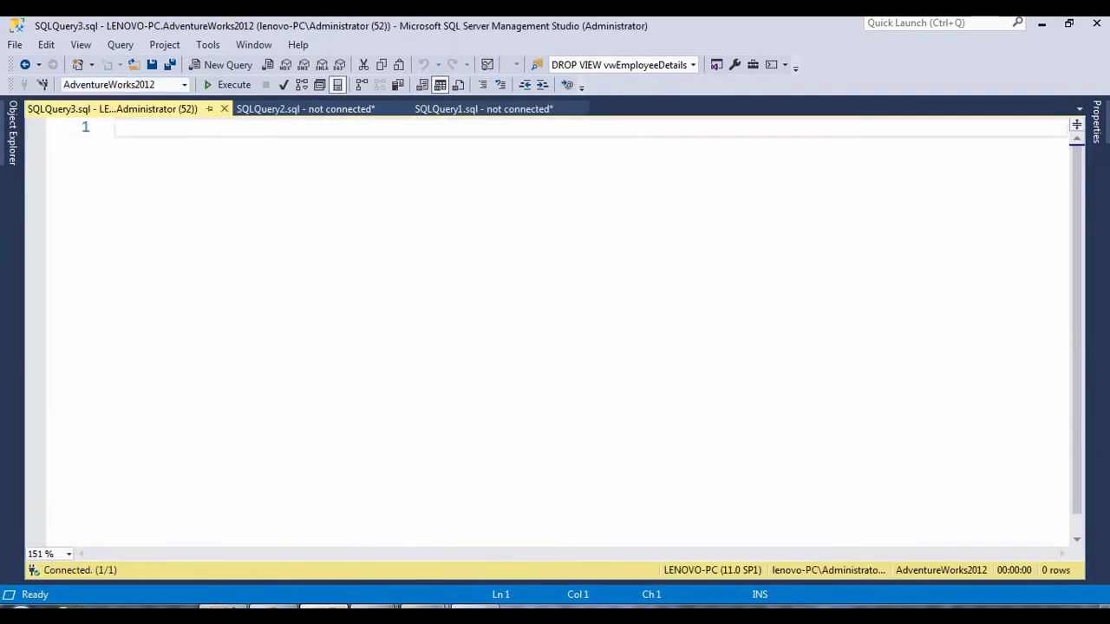
{"action": "key", "text": "Return"}
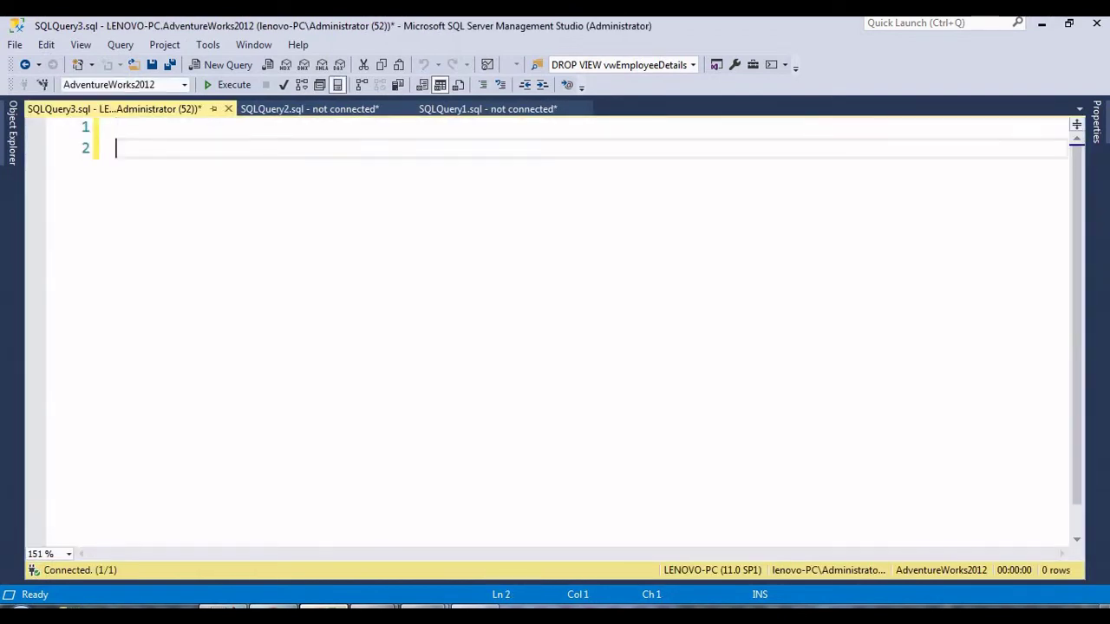
{"action": "type", "text": "CREATE TABLE [OLE DB Destination] (     [EmpId] int,     [EmpName] varchar(50),     [Salary] int,     [Location] varchar(50) )"}
Step: Change the table name in the CREATE TABLE statement to FilesData
{"action": "left_click_drag", "start_coordinate": [235, 149], "coordinate": [398, 148]}
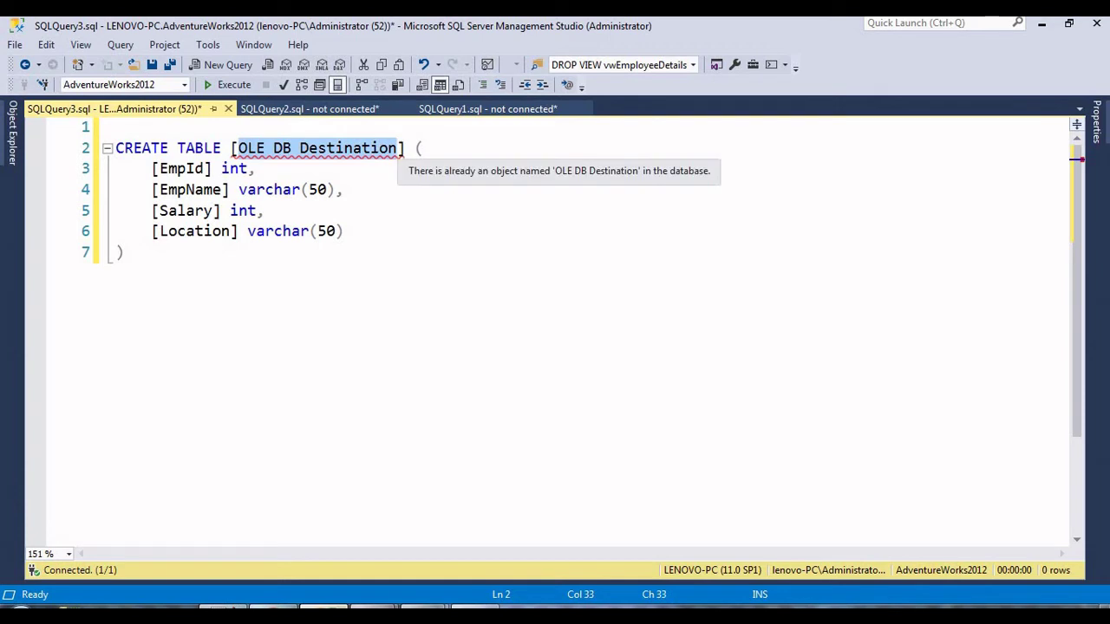
{"action": "type", "text": "Filess"}
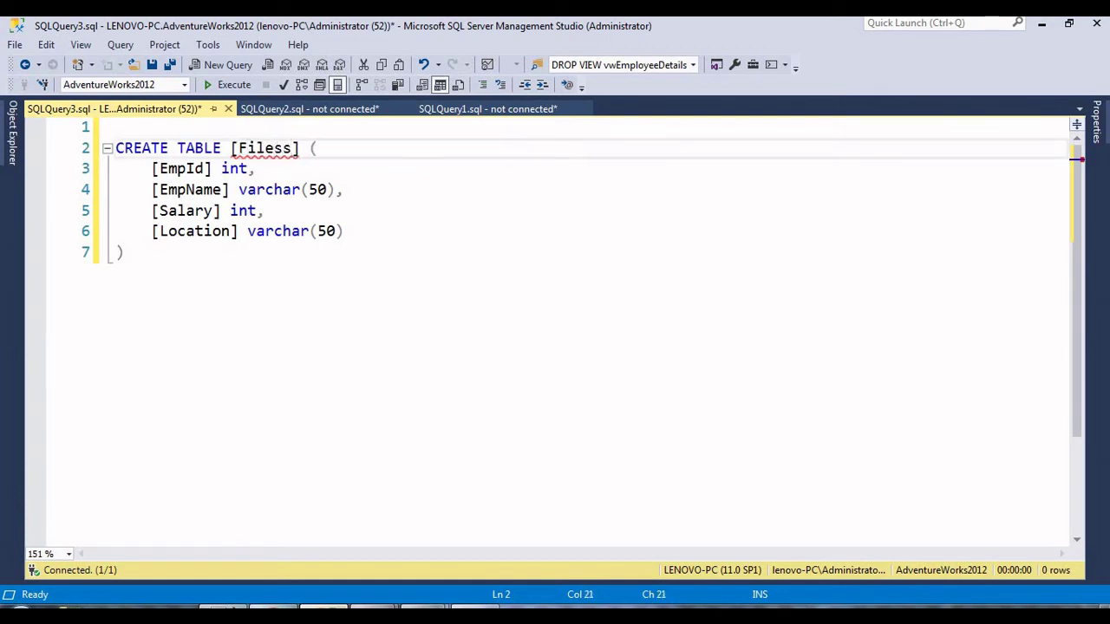
{"action": "key", "text": "BackSpace"}
{"action": "type", "text": "Data"}
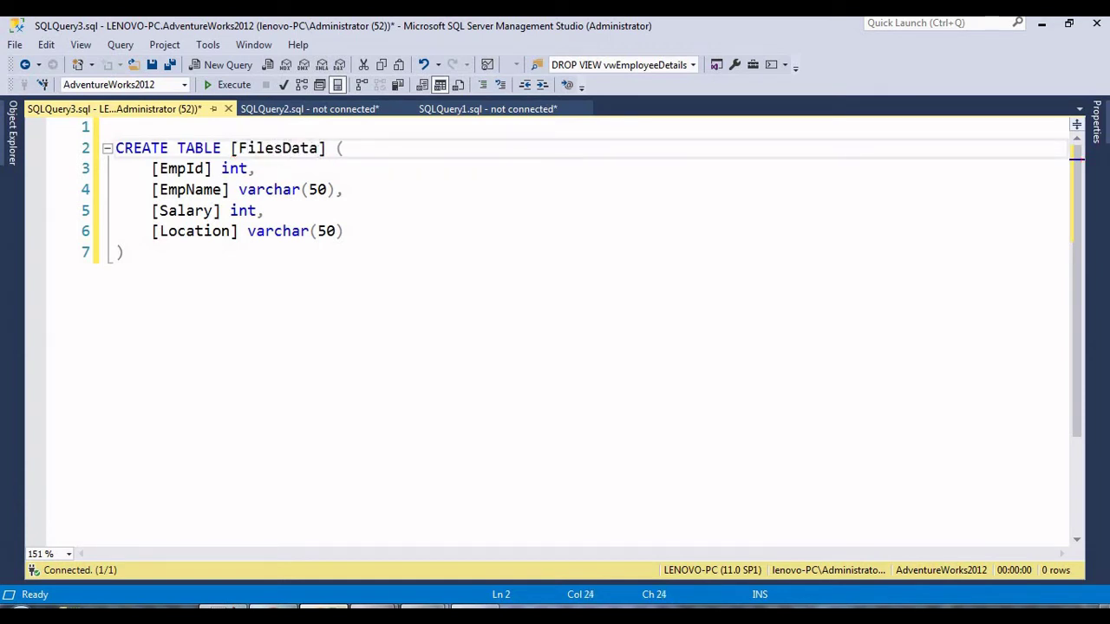
Step: Try to create the FilesData table by executing the whole CREATE TABLE statement
{"action": "left_click_drag", "start_coordinate": [124, 252], "coordinate": [117, 127]}
{"action": "left_click", "coordinate": [227, 84]}
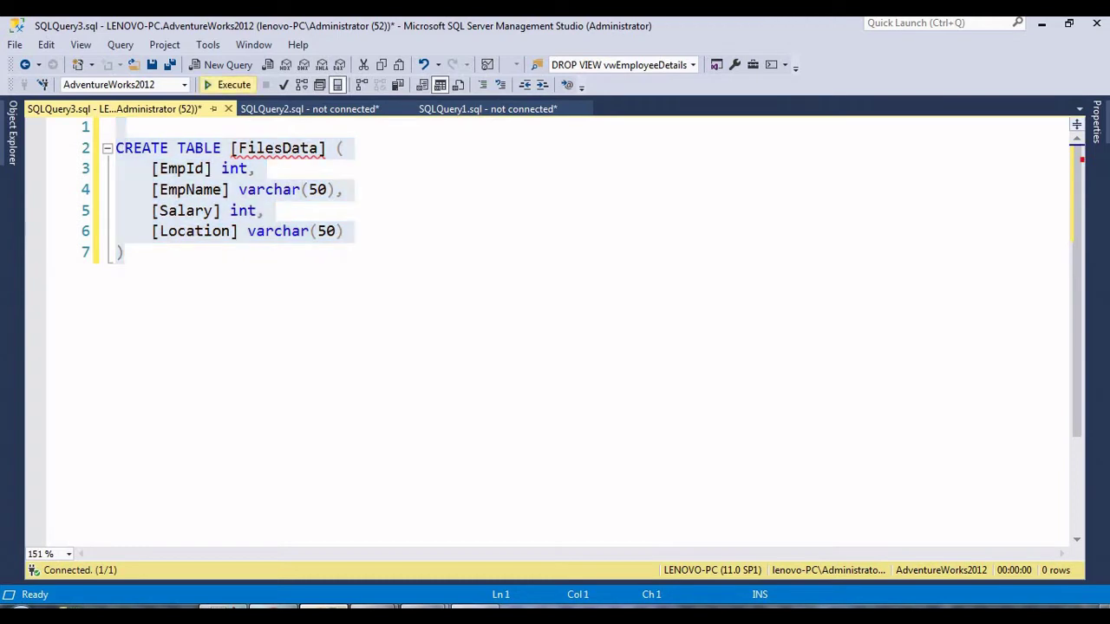
{"action": "key", "text": "F5"}
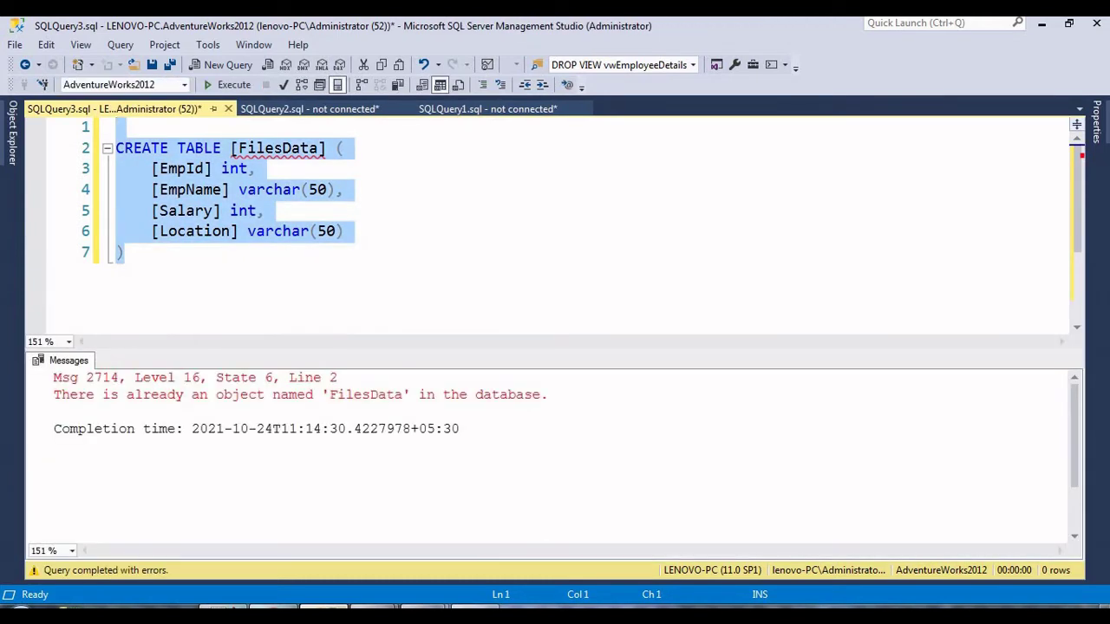
Step: Examine the execution error against the table name in the CREATE TABLE statement, and hide the results pane
{"action": "double_click", "coordinate": [300, 395]}
{"action": "left_click", "coordinate": [260, 128]}
{"action": "double_click", "coordinate": [277, 148]}
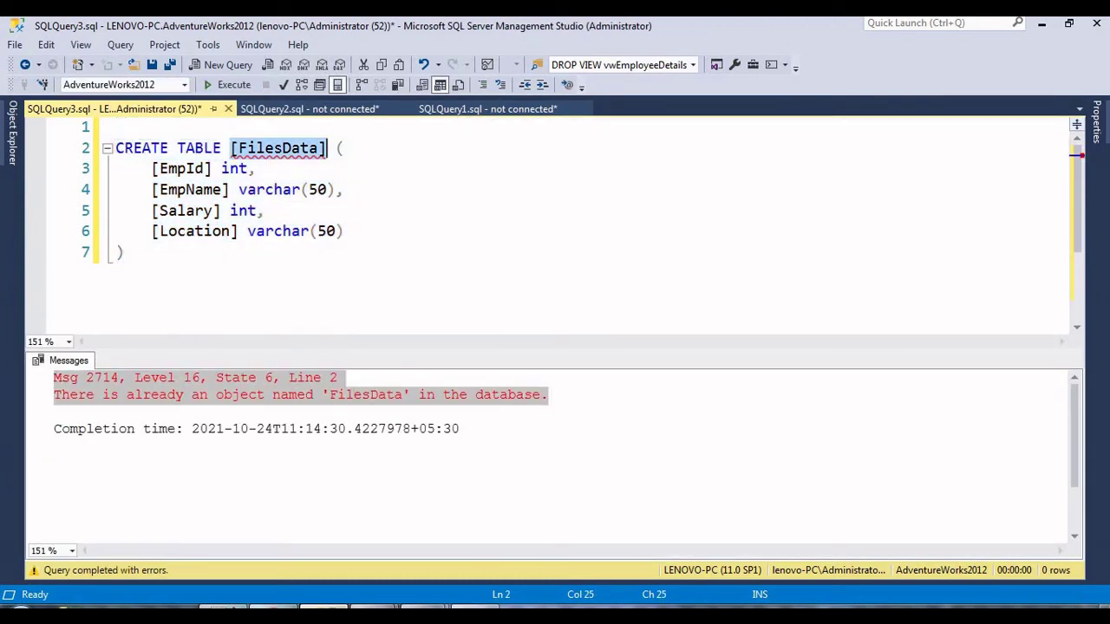
{"action": "key", "text": "ctrl+r"}
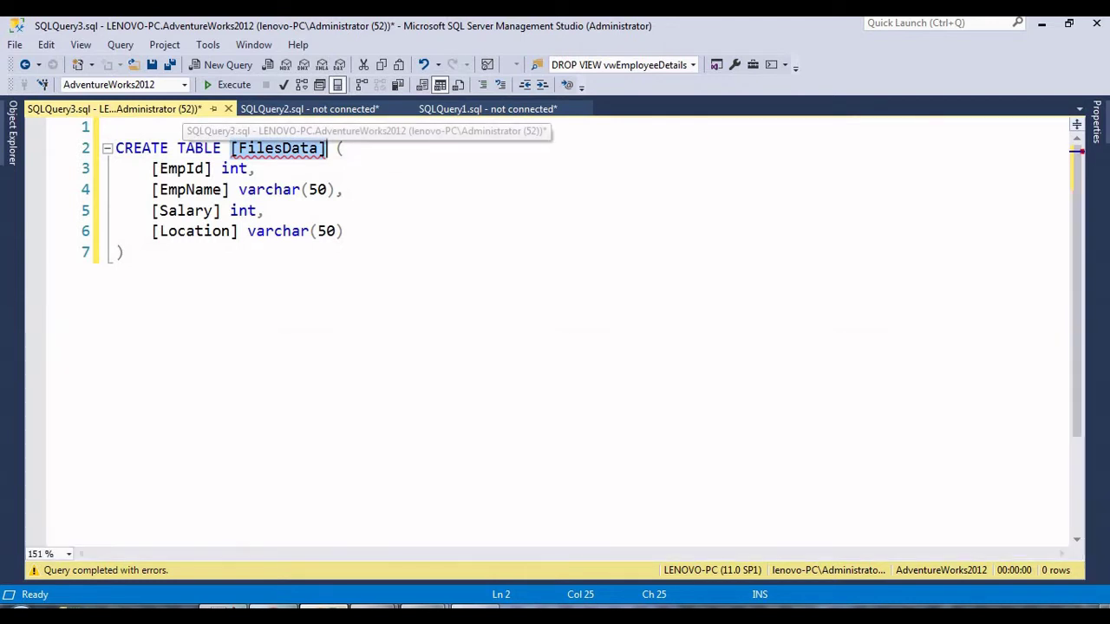
Step: Write a DROP TABLE [FilesData] statement below the CREATE TABLE statement, reusing the table name copied from it
{"action": "left_click", "coordinate": [125, 252]}
{"action": "key", "text": "Return"}
{"action": "key", "text": "Return"}
{"action": "type", "text": "DR"}
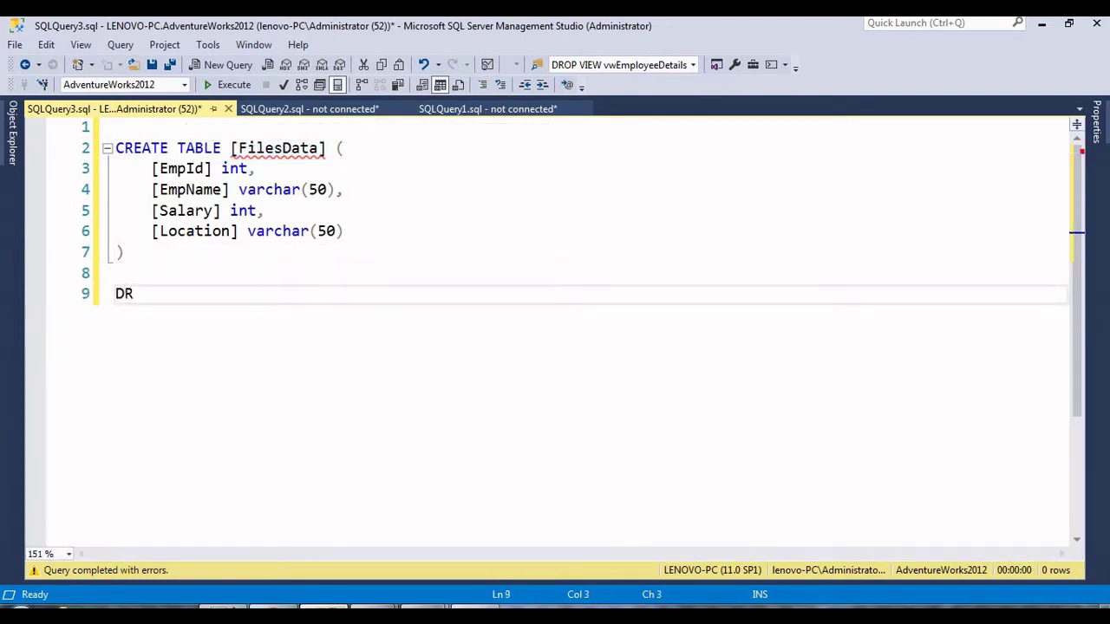
{"action": "type", "text": "OP Tbe"}
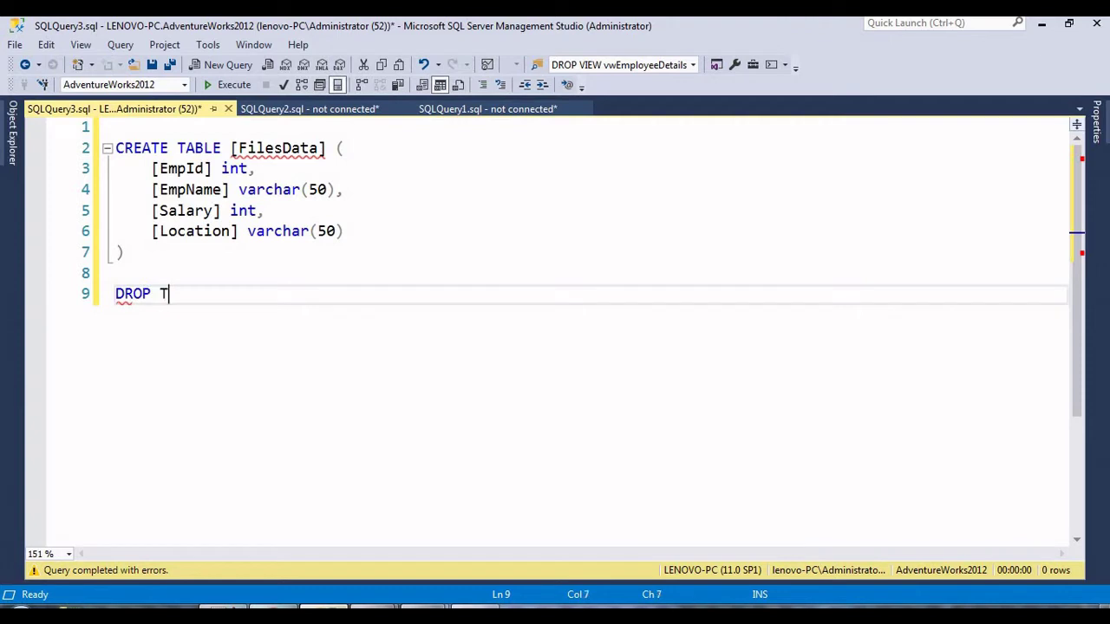
{"action": "key", "text": "BackSpace"}
{"action": "key", "text": "BackSpace"}
{"action": "type", "text": "a"}
{"action": "key", "text": "BackSpace"}
{"action": "type", "text": "ABLE"}
{"action": "type", "text": "CREATE TABLE [OLE DB Destination] (     [EmpId] int,     [EmpName] varchar(50),     [Salary] int,     [Location] varchar(50) )"}
{"action": "key", "text": "ctrl+z"}
{"action": "double_click", "coordinate": [286, 149]}
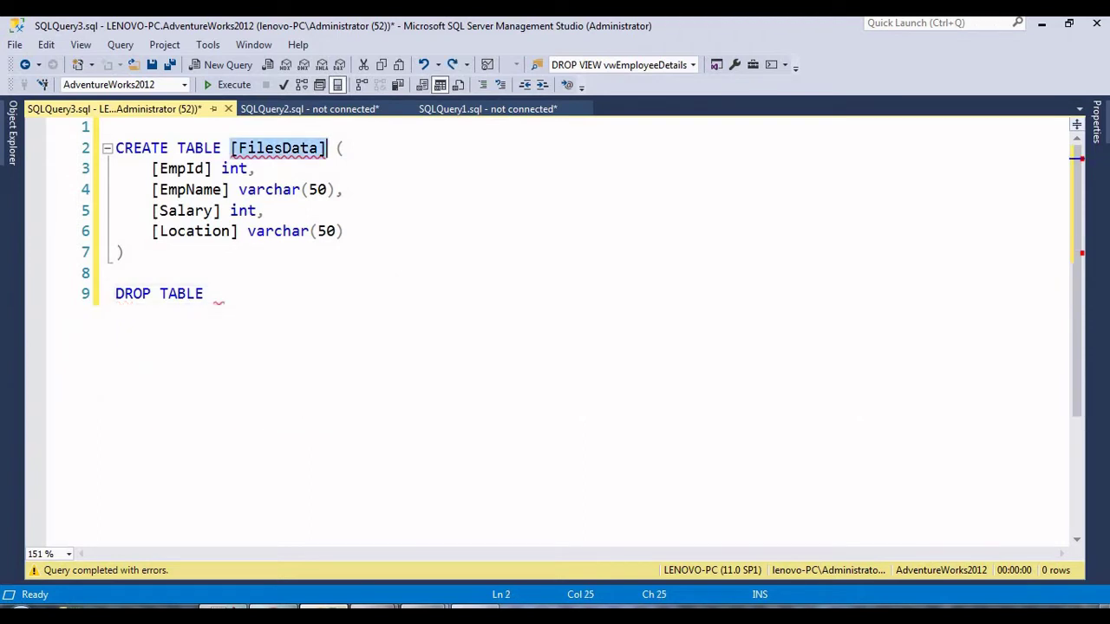
{"action": "key", "text": "ctrl+c"}
{"action": "left_click", "coordinate": [217, 293]}
{"action": "key", "text": "ctrl+v"}
Step: Execute only the DROP TABLE [FilesData] statement and hide the results pane
{"action": "left_click_drag", "start_coordinate": [309, 293], "coordinate": [115, 293]}
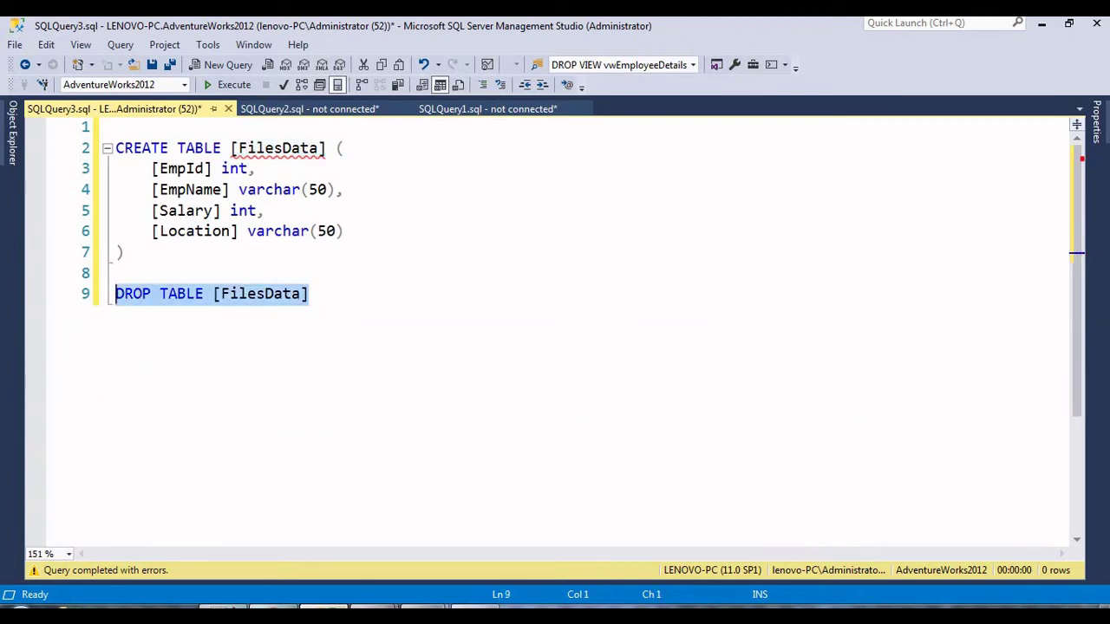
{"action": "left_click", "coordinate": [228, 85]}
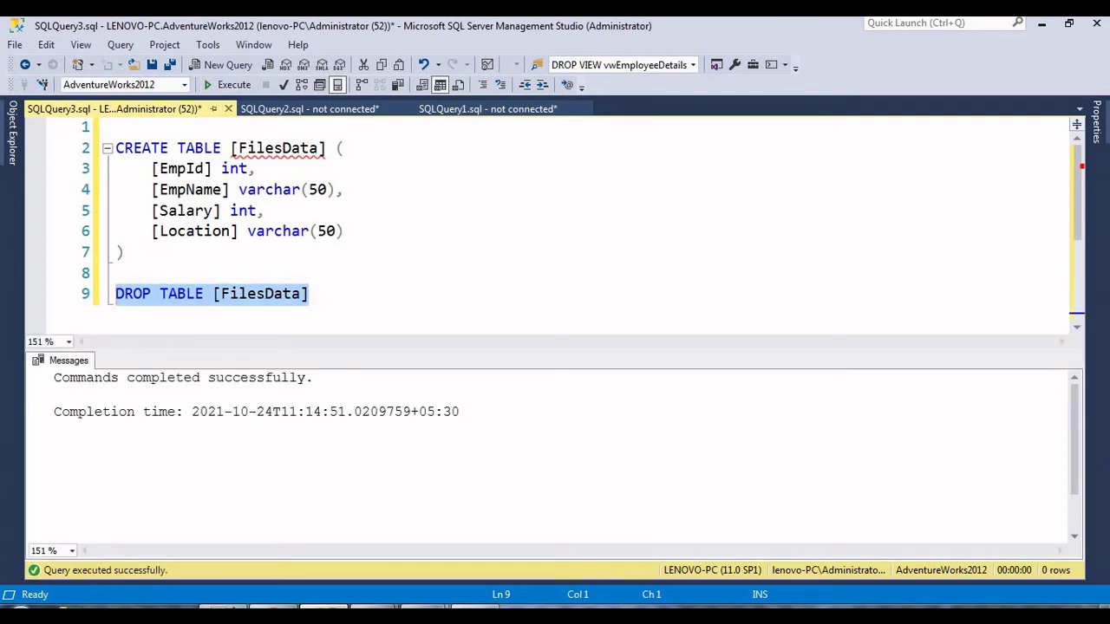
{"action": "key", "text": "ctrl+r"}
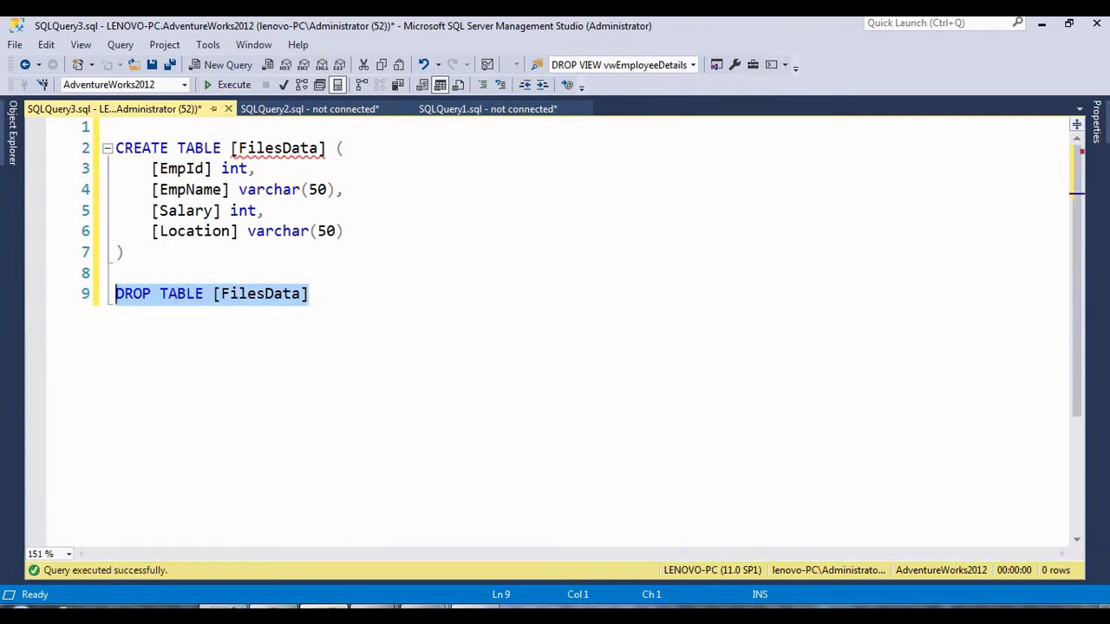
Step: Switch back to Visual Studio and create the destination table, replacing the generated script with the CREATE TABLE [FilesData] statement from the query
{"action": "left_click_drag", "start_coordinate": [125, 252], "coordinate": [116, 147]}
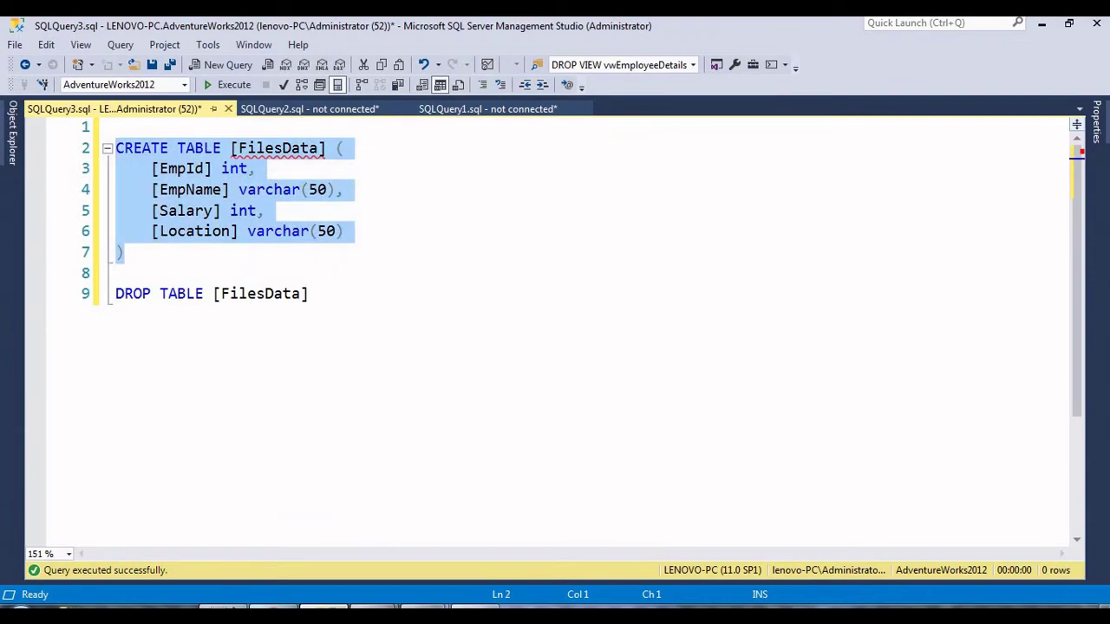
{"action": "left_click", "coordinate": [425, 607]}
{"action": "left_click", "coordinate": [512, 529]}
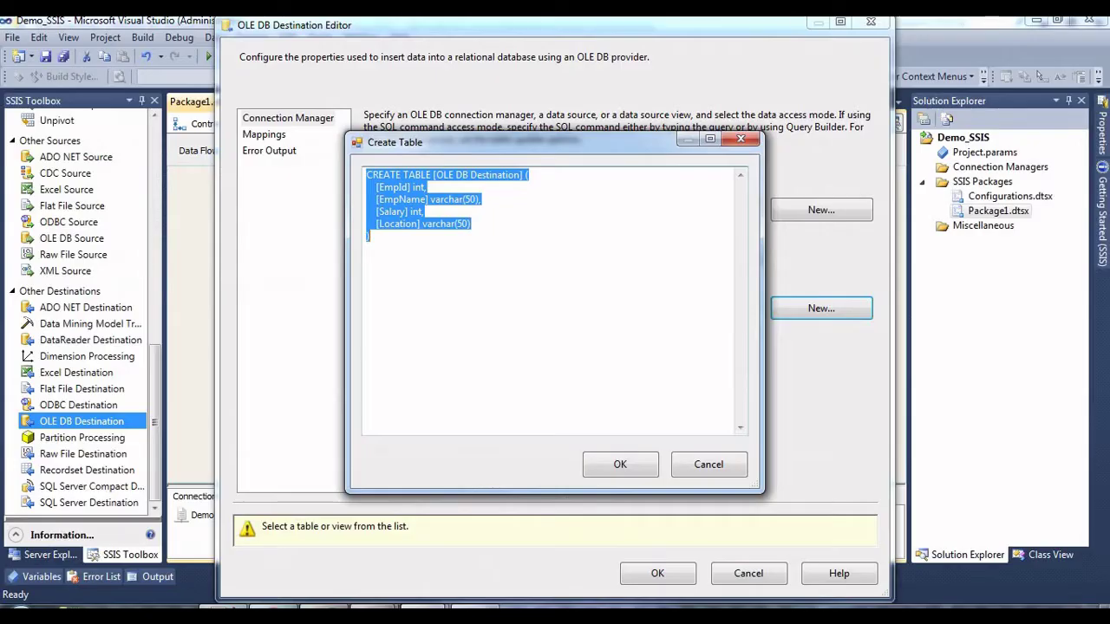
{"action": "key", "text": "ctrl+v"}
{"action": "left_click", "coordinate": [619, 464]}
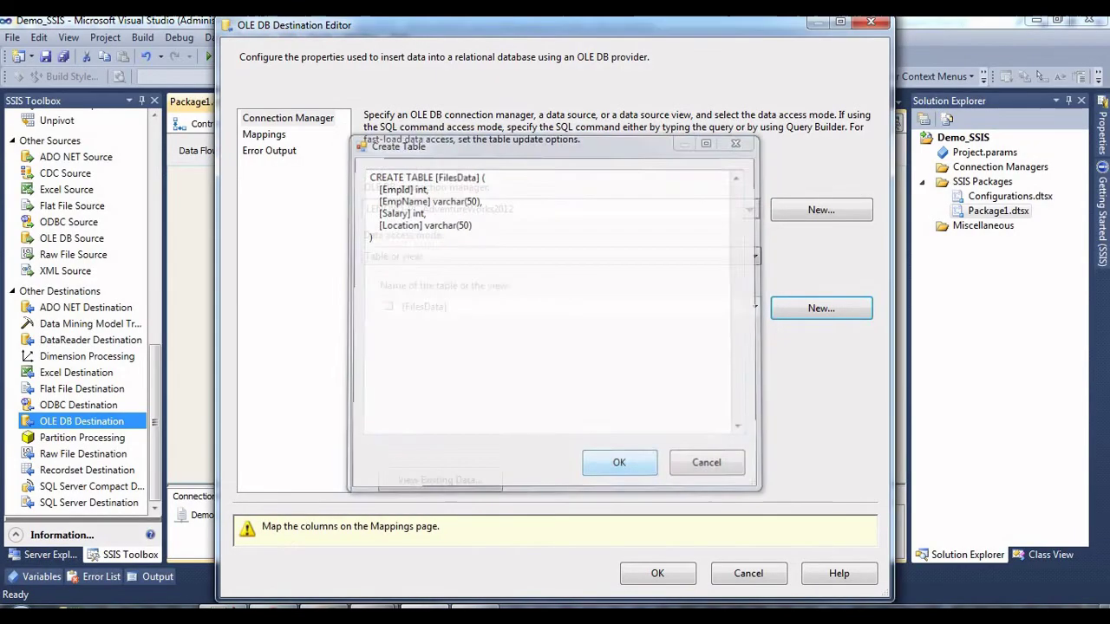
Step: Map the input columns to the matching FilesData columns, accept the OLE DB Destination settings, and return to the control flow
{"action": "left_click", "coordinate": [263, 134]}
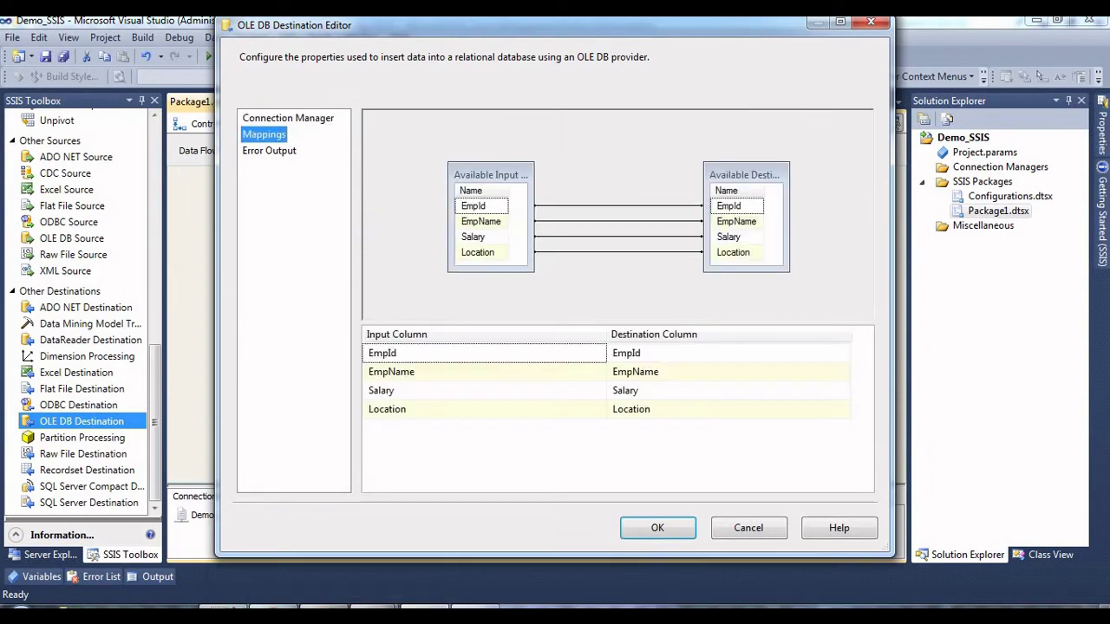
{"action": "left_click", "coordinate": [657, 528]}
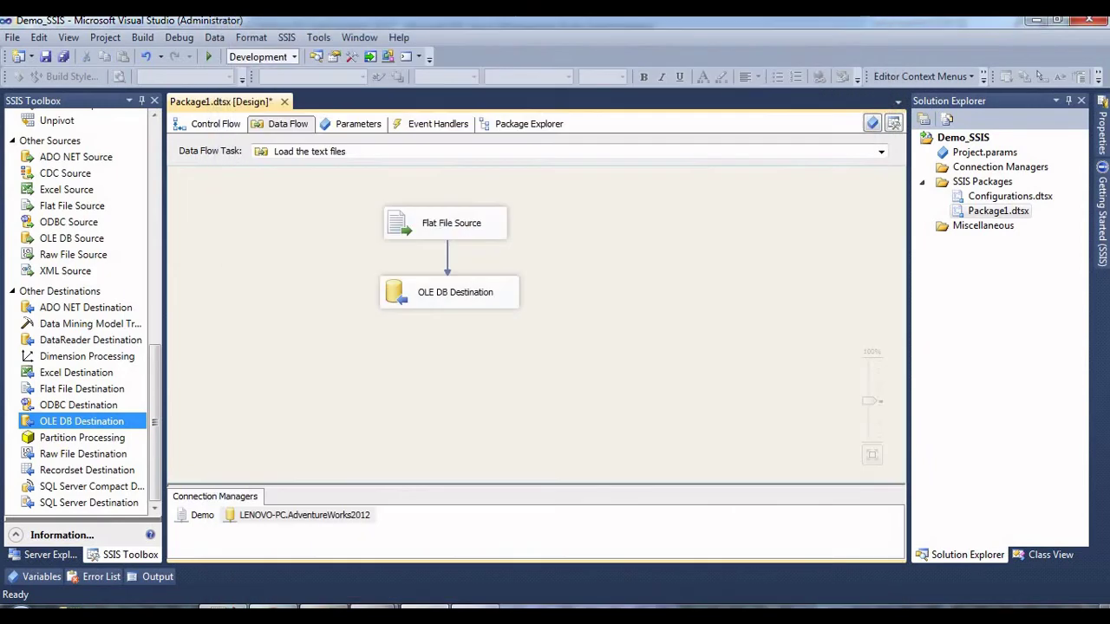
{"action": "left_click", "coordinate": [215, 123]}
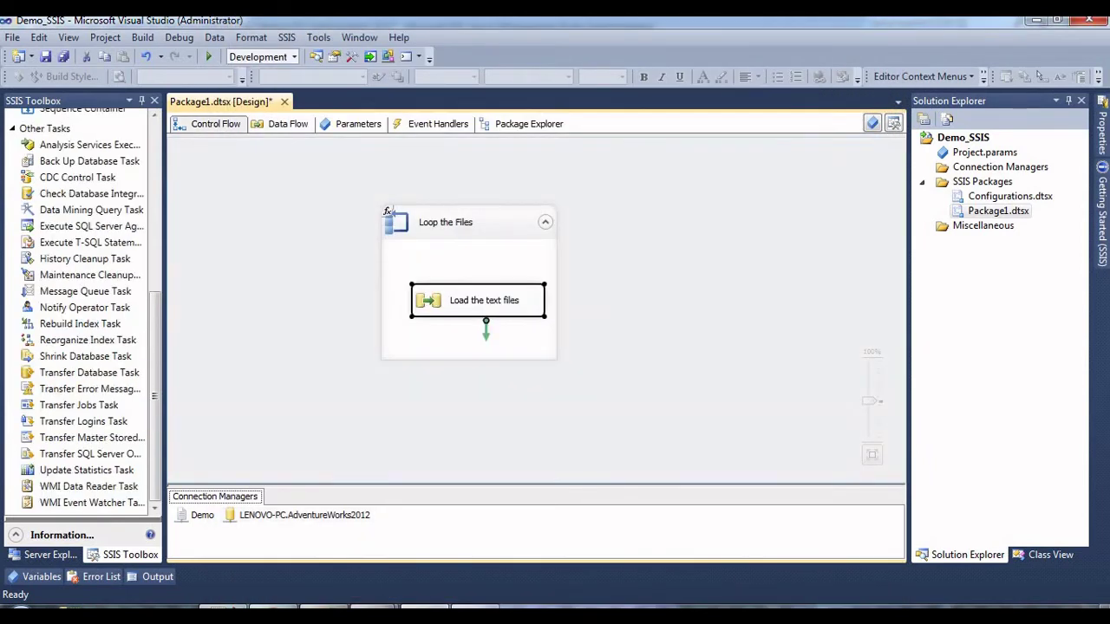
Step: Save the package and execute Package1.dtsx
{"action": "key", "text": "ctrl+s"}
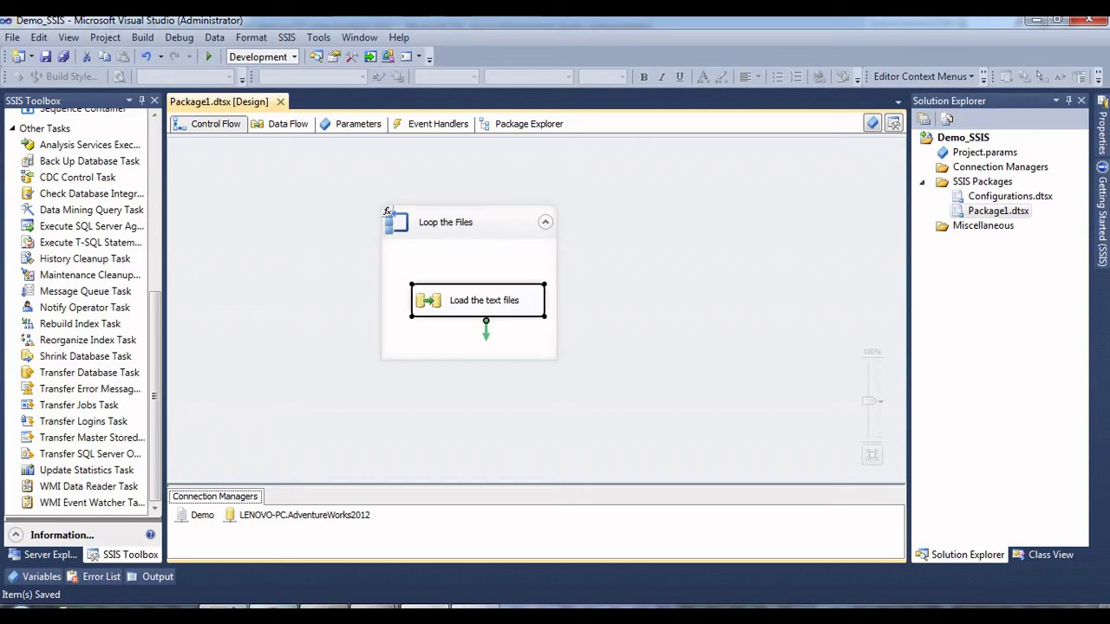
{"action": "right_click", "coordinate": [960, 214]}
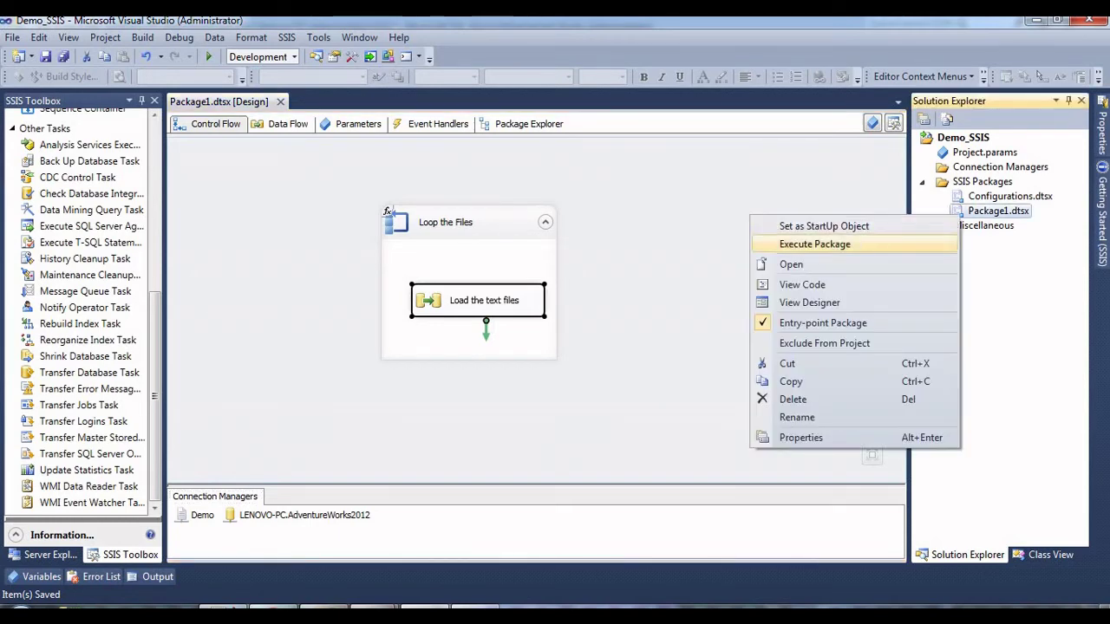
{"action": "left_click", "coordinate": [814, 244]}
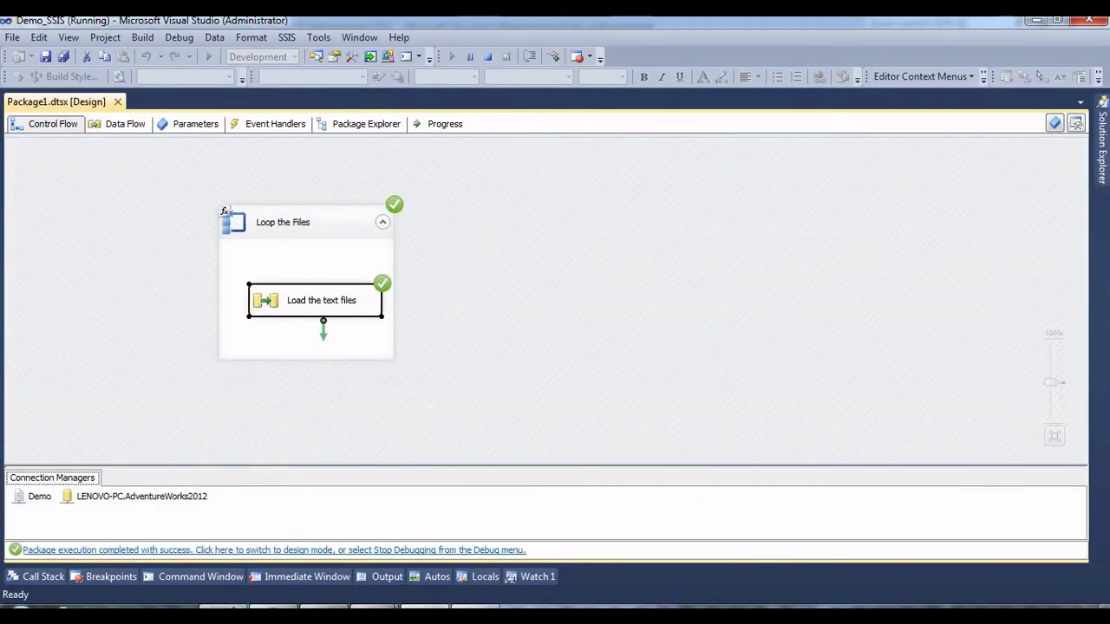
Step: Switch to SQL Server Management Studio, add SELECT * FROM [FilesData] below the DROP TABLE statement, and execute only that query
{"action": "mouse_move", "coordinate": [375, 612]}
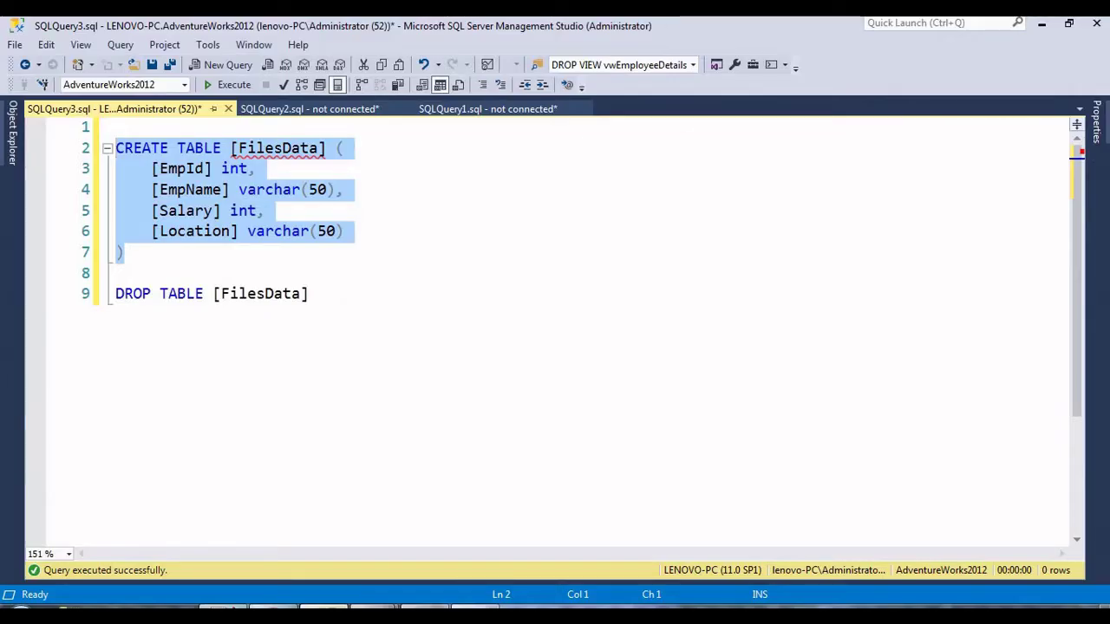
{"action": "left_click", "coordinate": [309, 293]}
{"action": "key", "text": "Return"}
{"action": "key", "text": "Return"}
{"action": "type", "text": "SEL"}
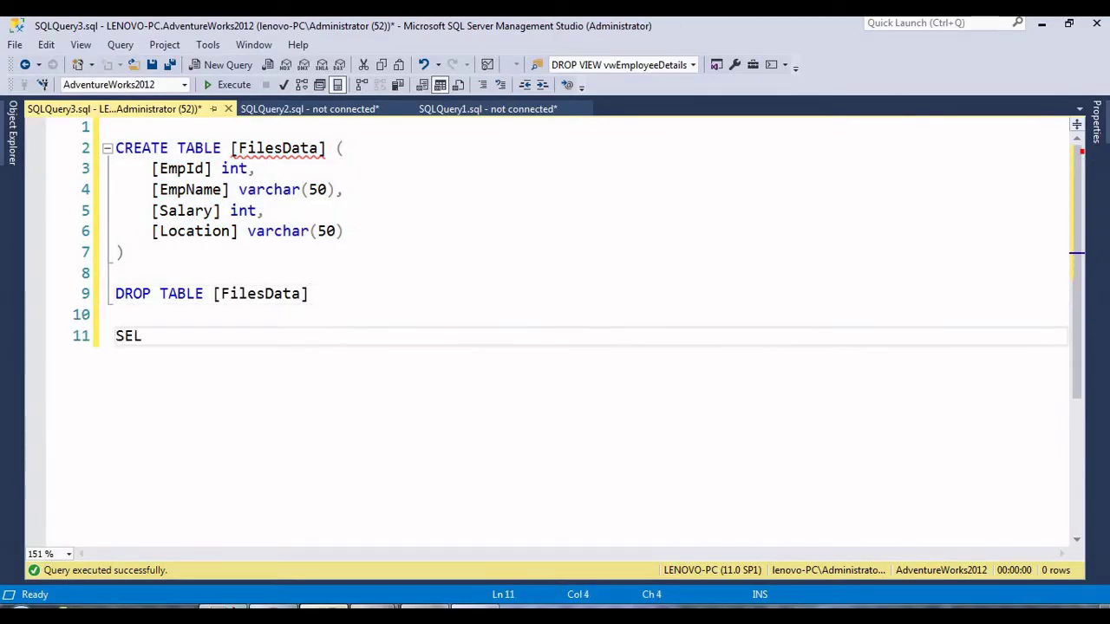
{"action": "type", "text": "ECT * "}
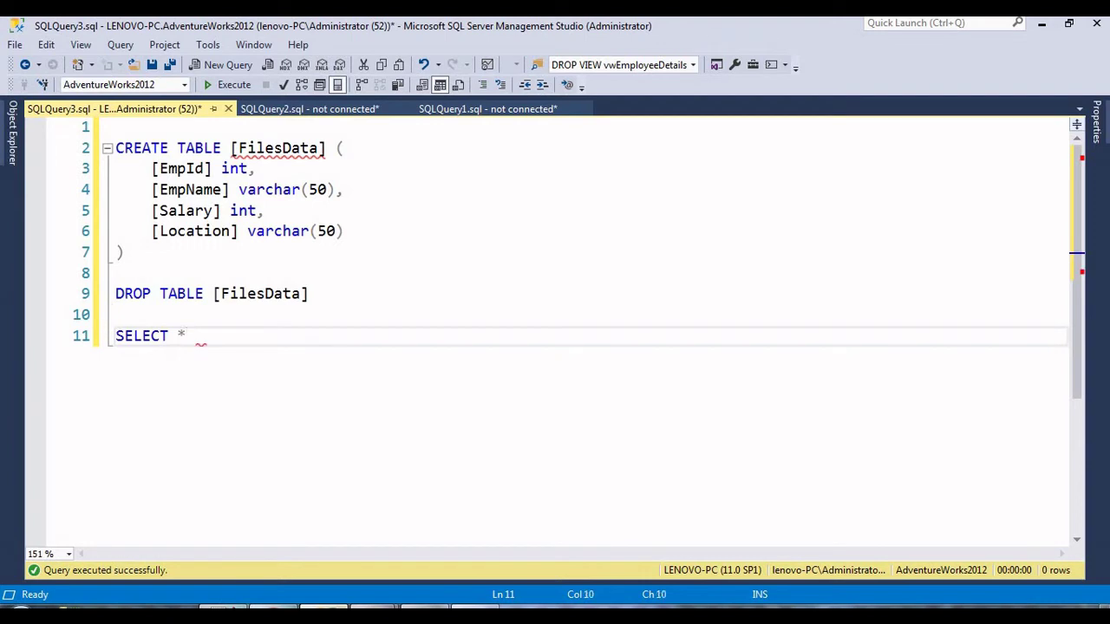
{"action": "type", "text": "FROM Files"}
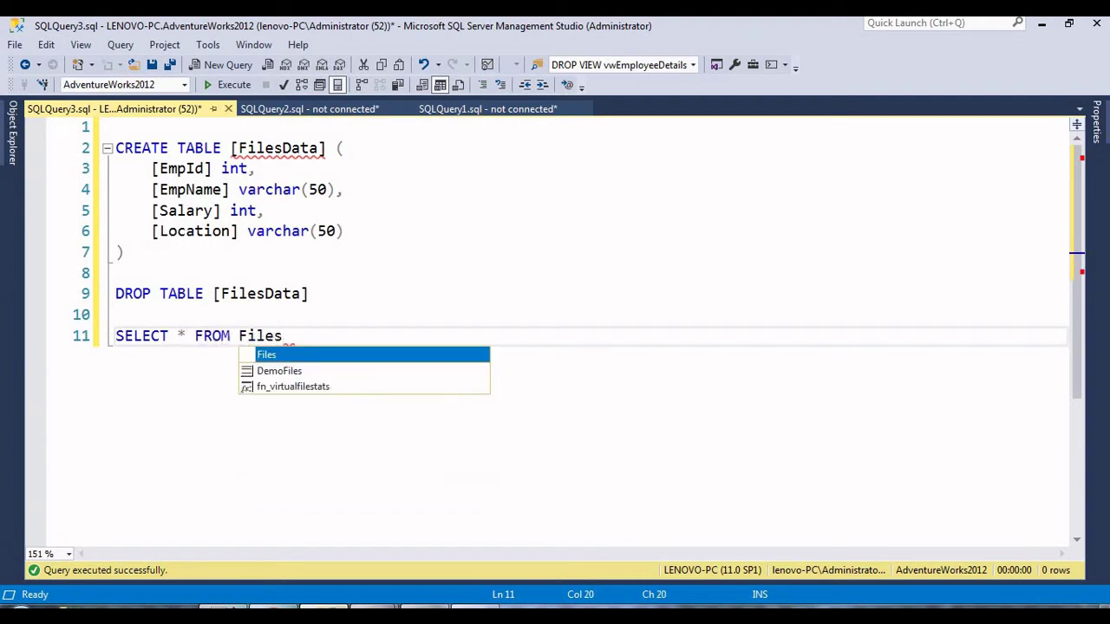
{"action": "double_click", "coordinate": [260, 294]}
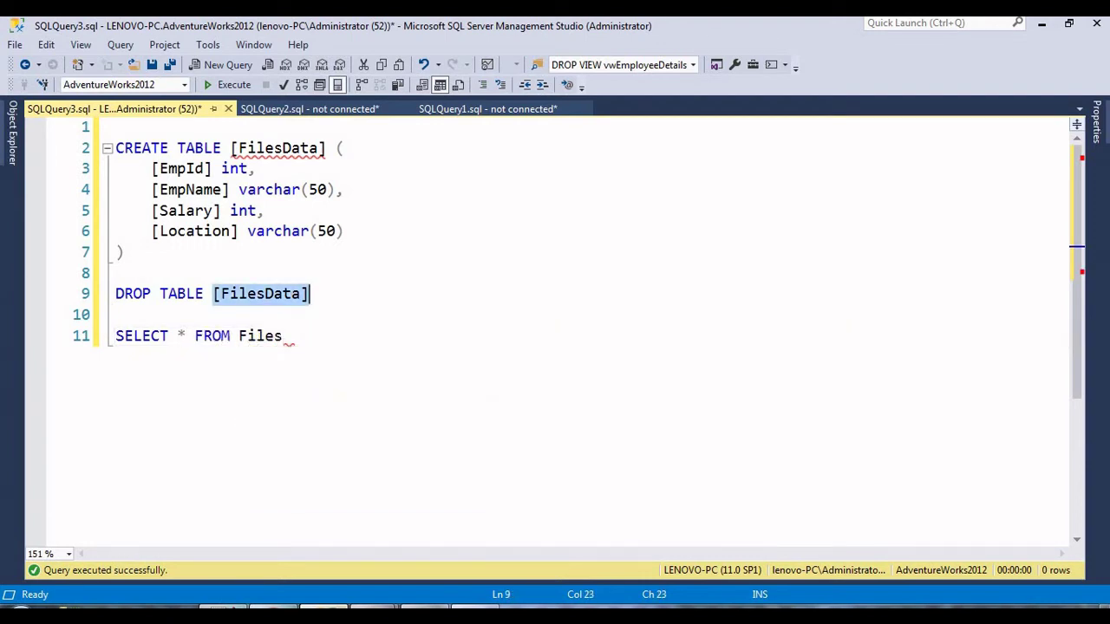
{"action": "double_click", "coordinate": [260, 336]}
{"action": "key", "text": "ctrl+v"}
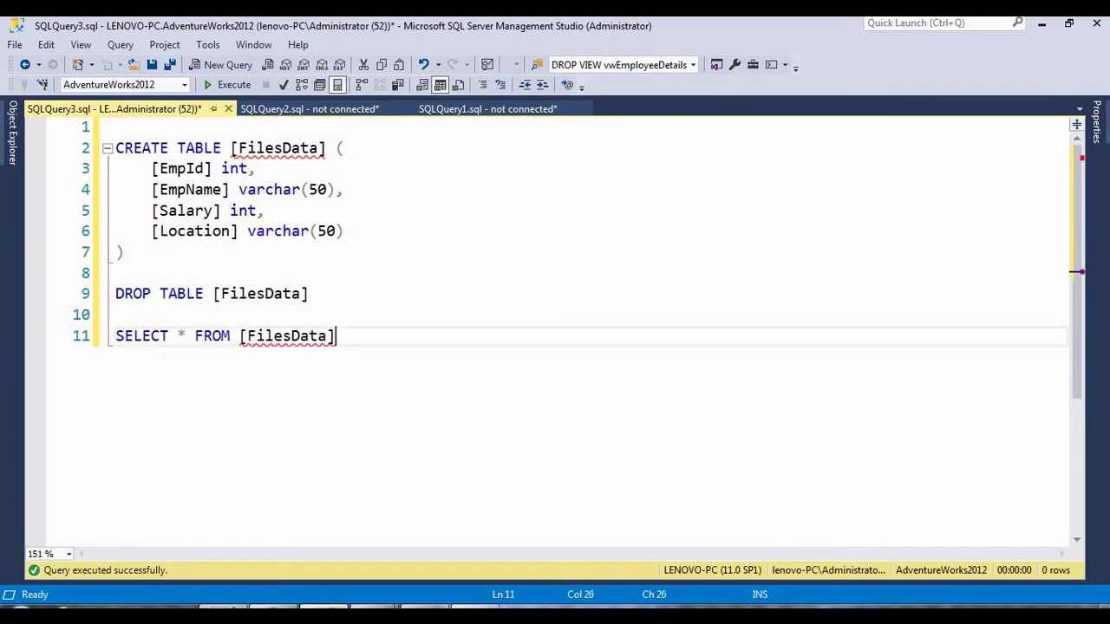
{"action": "key", "text": "shift+Home"}
{"action": "left_click", "coordinate": [227, 84]}
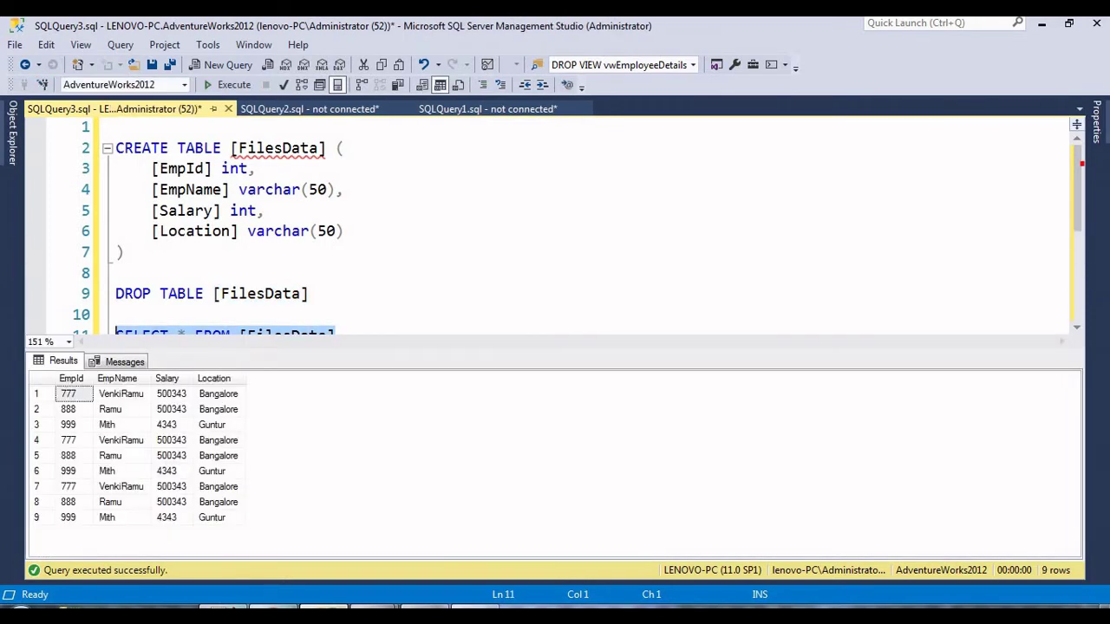
Step: Examine the loaded rows, and open Dept.txt from the Development folder to compare its data rows with them
{"action": "left_click", "coordinate": [122, 471]}
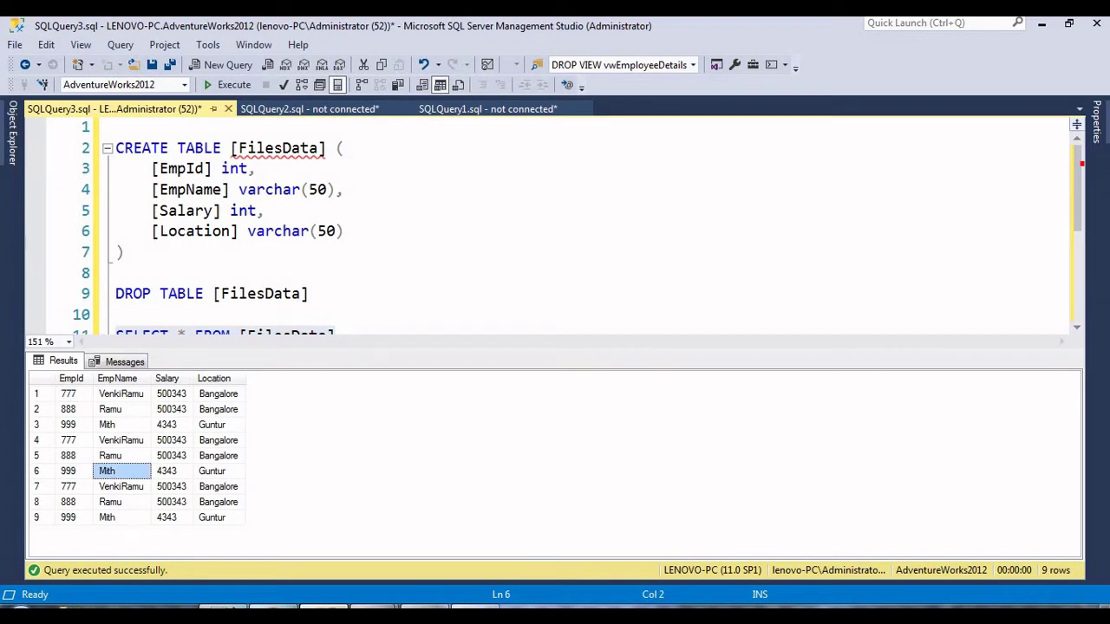
{"action": "left_click_drag", "start_coordinate": [70, 393], "coordinate": [122, 439]}
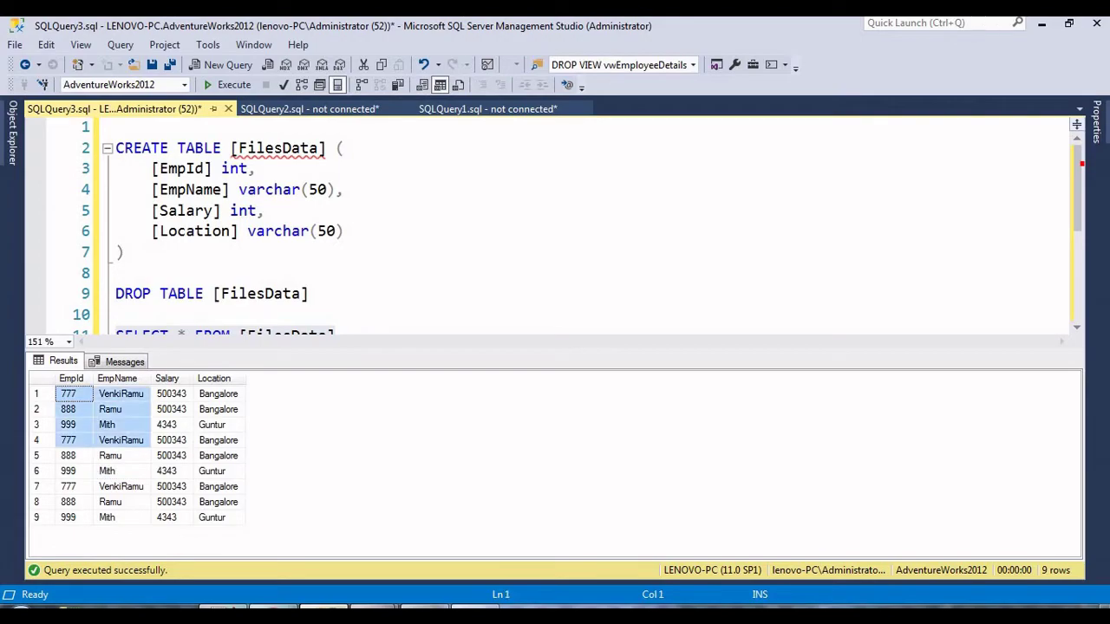
{"action": "left_click", "coordinate": [374, 606]}
{"action": "left_click", "coordinate": [285, 533]}
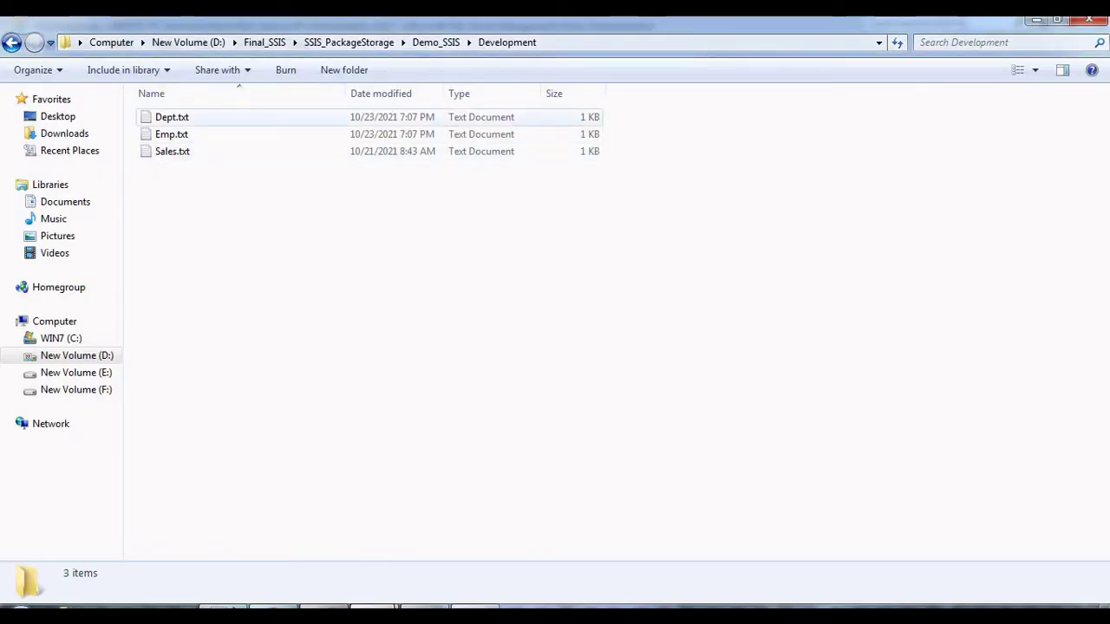
{"action": "double_click", "coordinate": [172, 117]}
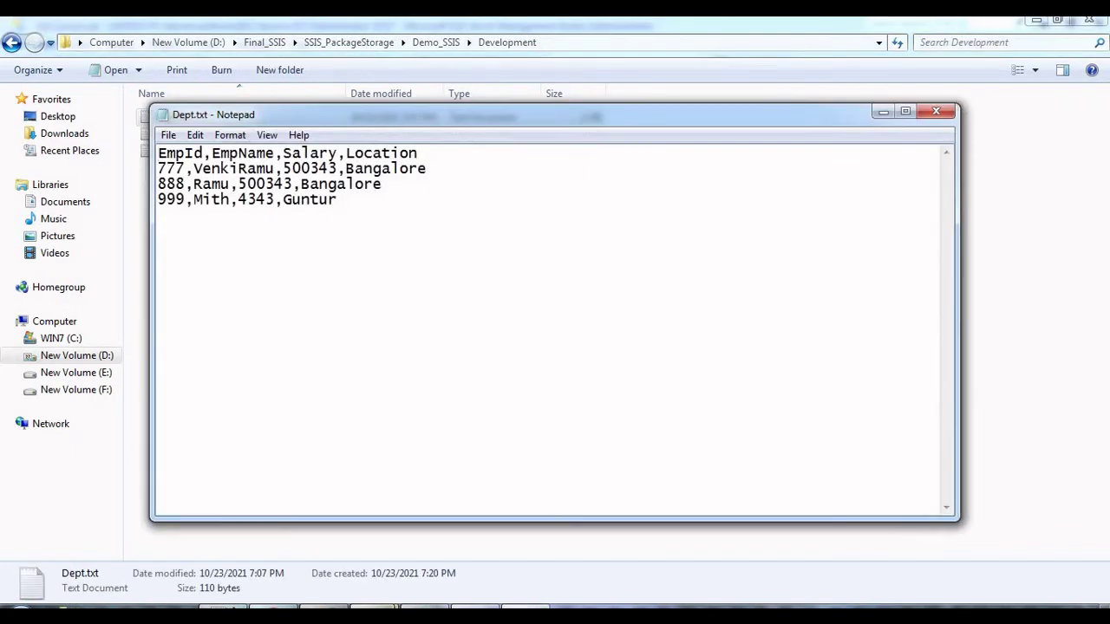
{"action": "left_click_drag", "start_coordinate": [433, 114], "coordinate": [498, 185]}
{"action": "left_click_drag", "start_coordinate": [402, 270], "coordinate": [222, 240]}
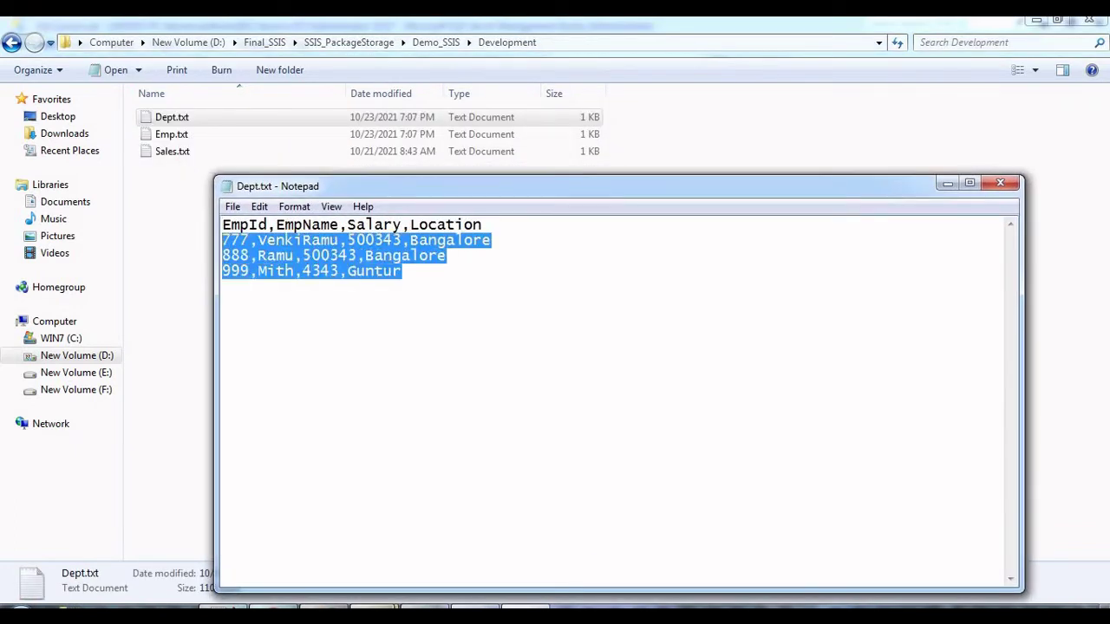
Step: Return to the query results and compare rows 1–3, 4–6 and 7–9 as the data loaded from each text file
{"action": "left_click", "coordinate": [248, 270]}
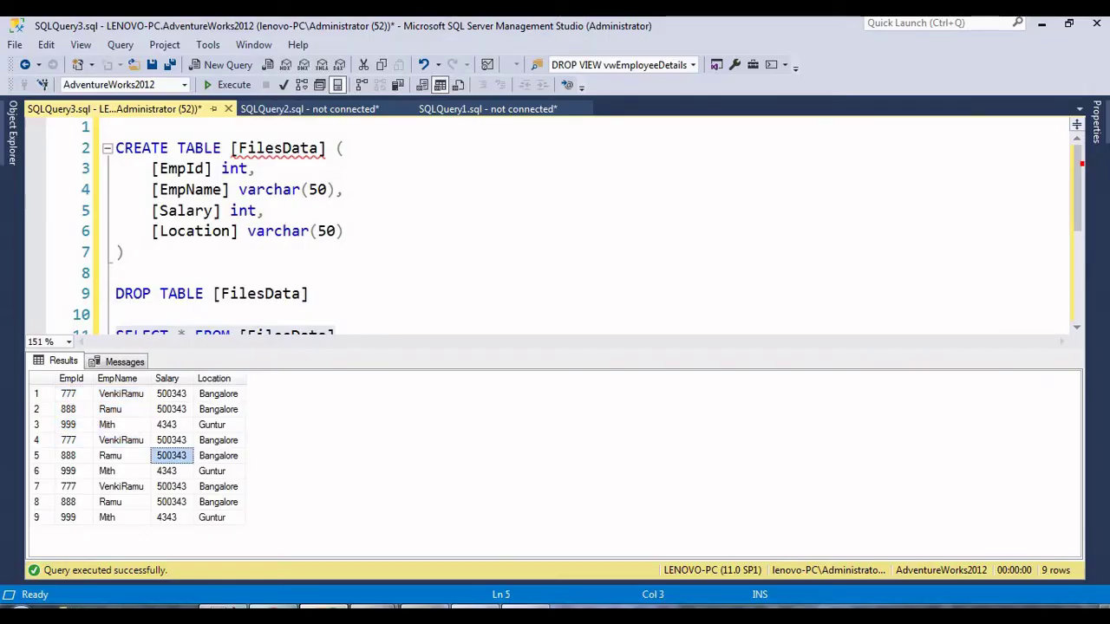
{"action": "left_click_drag", "start_coordinate": [73, 455], "coordinate": [217, 471]}
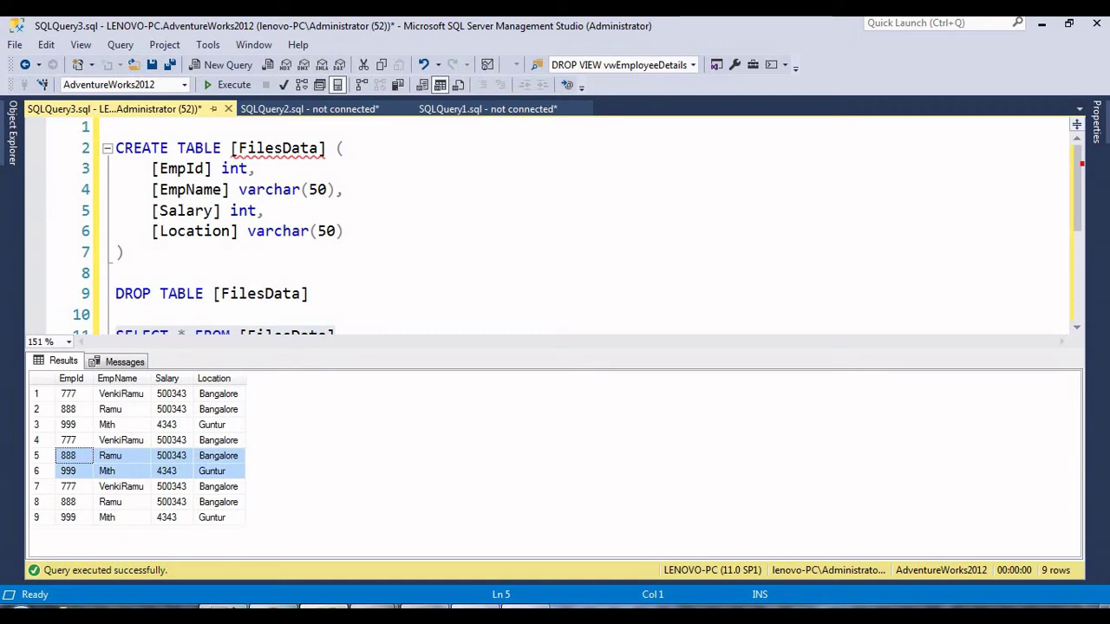
{"action": "key", "text": "Up"}
{"action": "key", "text": "Up"}
{"action": "key", "text": "Up"}
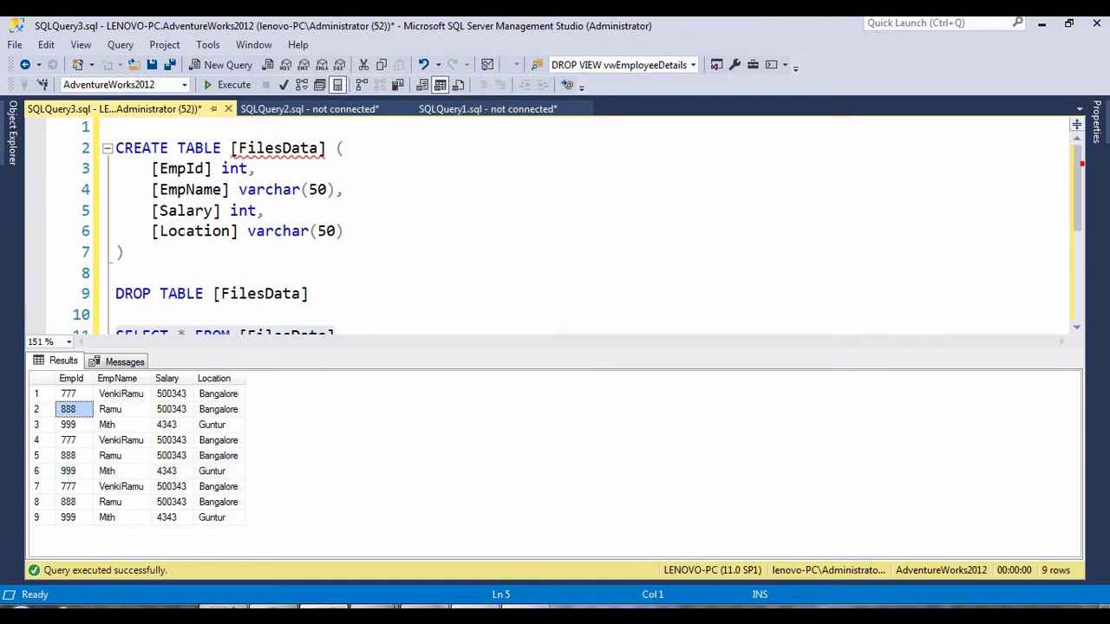
{"action": "key", "text": "Up"}
{"action": "key", "text": "shift+Down"}
{"action": "key", "text": "shift+Down"}
{"action": "key", "text": "shift+Right"}
{"action": "key", "text": "shift+Right"}
{"action": "key", "text": "shift+Right"}
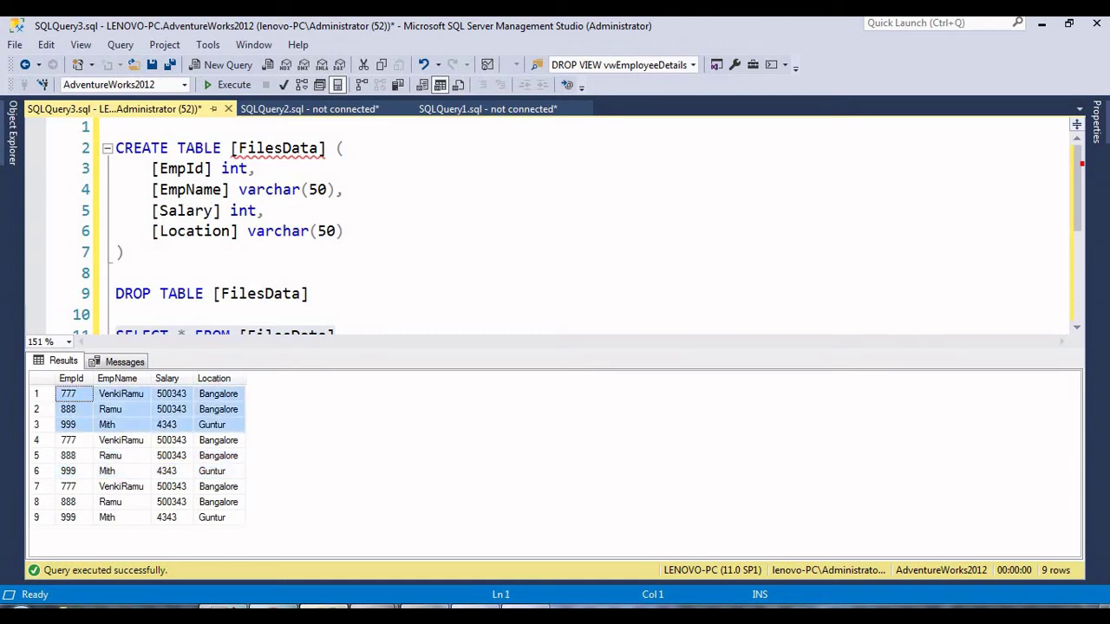
{"action": "key", "text": "Down"}
{"action": "key", "text": "Down"}
{"action": "key", "text": "Down"}
{"action": "key", "text": "shift+Down"}
{"action": "key", "text": "shift+Down"}
{"action": "key", "text": "shift+Right"}
{"action": "key", "text": "shift+Right"}
{"action": "key", "text": "shift+Right"}
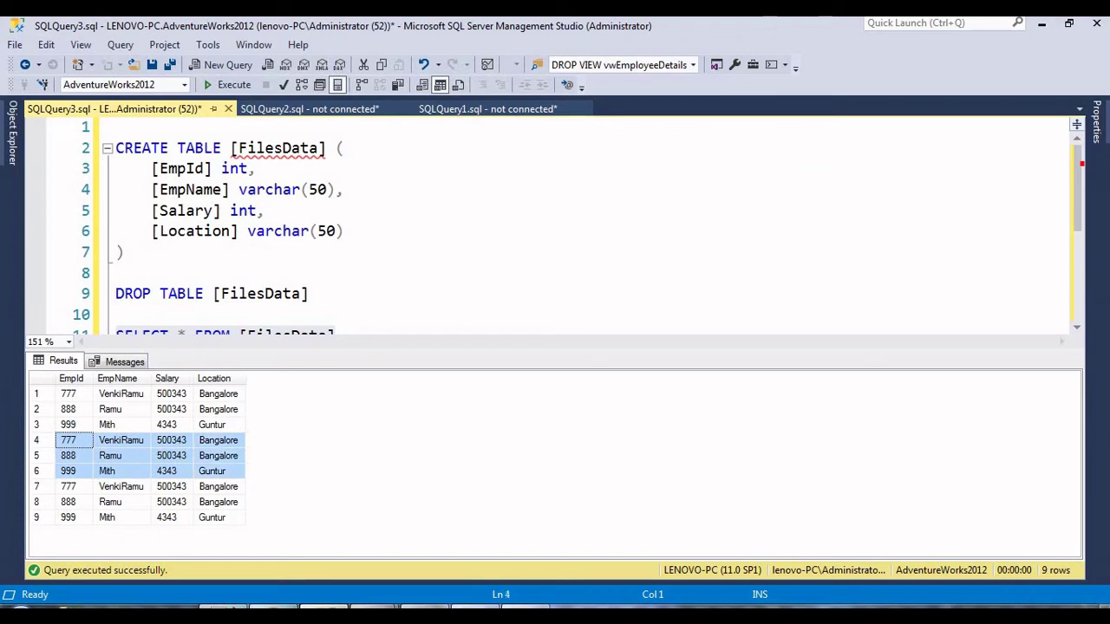
{"action": "key", "text": "Down"}
{"action": "key", "text": "Down"}
{"action": "key", "text": "Down"}
{"action": "key", "text": "shift+Down"}
{"action": "key", "text": "shift+Down"}
{"action": "key", "text": "shift+Right"}
{"action": "key", "text": "shift+Right"}
{"action": "key", "text": "shift+Right"}
{"action": "left_click_drag", "start_coordinate": [73, 410], "coordinate": [219, 502]}
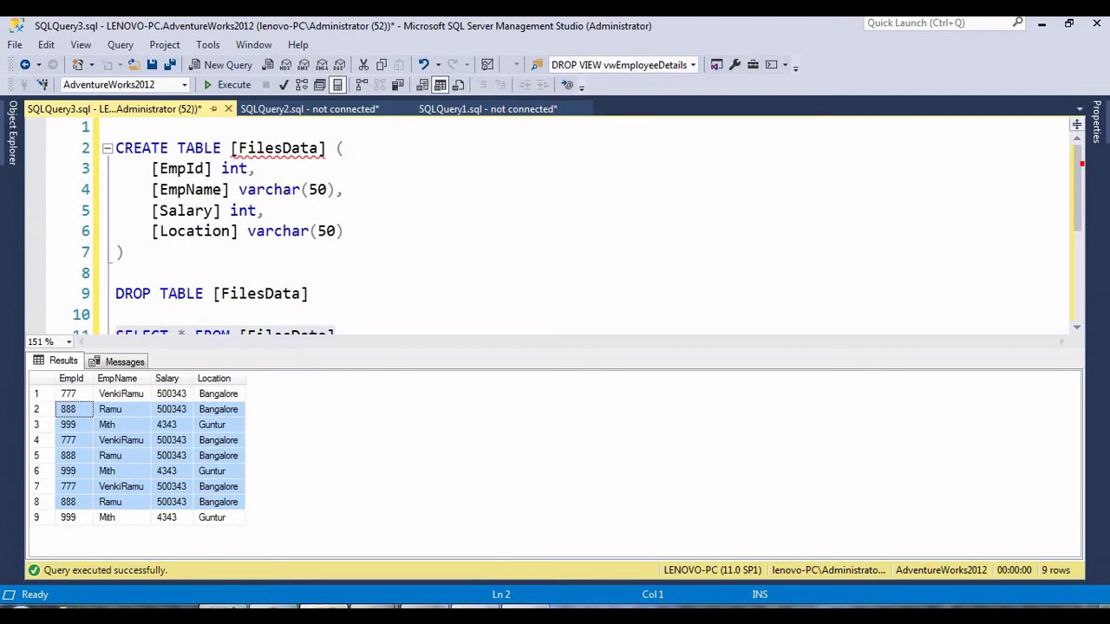
Step: Hide the query results and add the statement TRUNCATE TABLE [FilesData] below the SELECT query
{"action": "key", "text": "ctrl+r"}
{"action": "key", "text": "ctrl+End"}
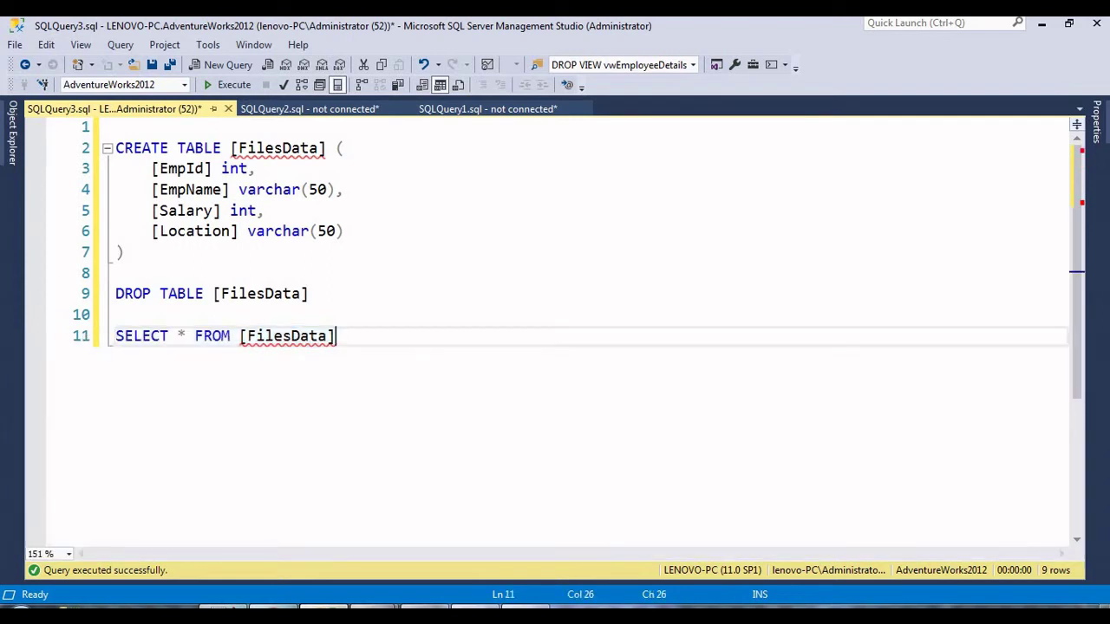
{"action": "key", "text": "Return"}
{"action": "key", "text": "Return"}
{"action": "type", "text": "TRUNCATET"}
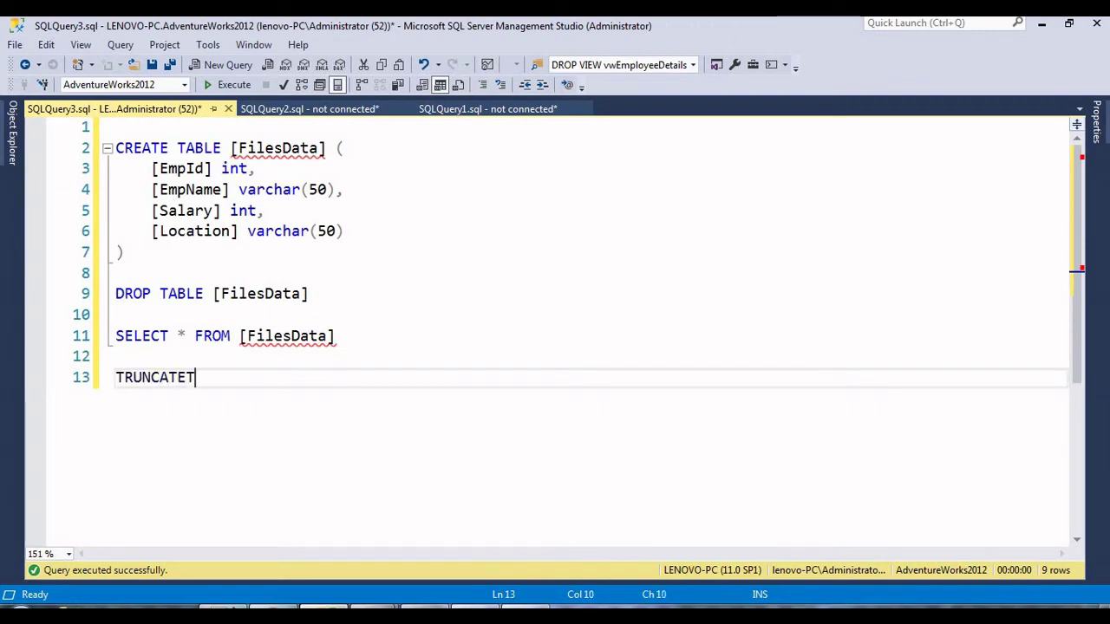
{"action": "key", "text": "BackSpace"}
{"action": "type", "text": "TAL"}
{"action": "key", "text": "BackSpace"}
{"action": "type", "text": "BLE"}
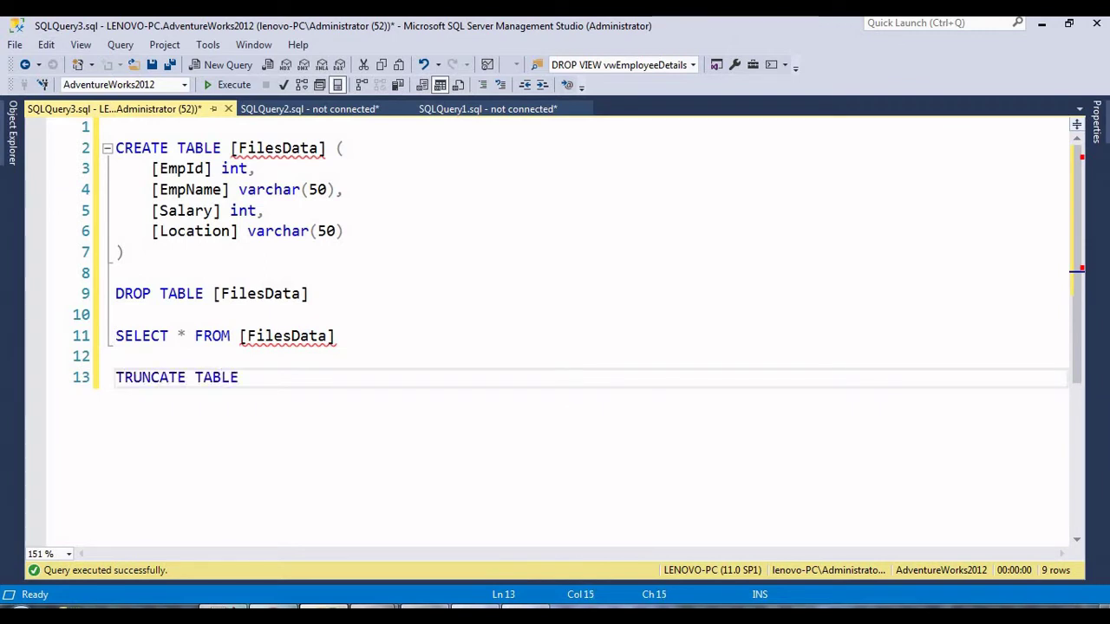
{"action": "double_click", "coordinate": [302, 335]}
{"action": "key", "text": "ctrl+c"}
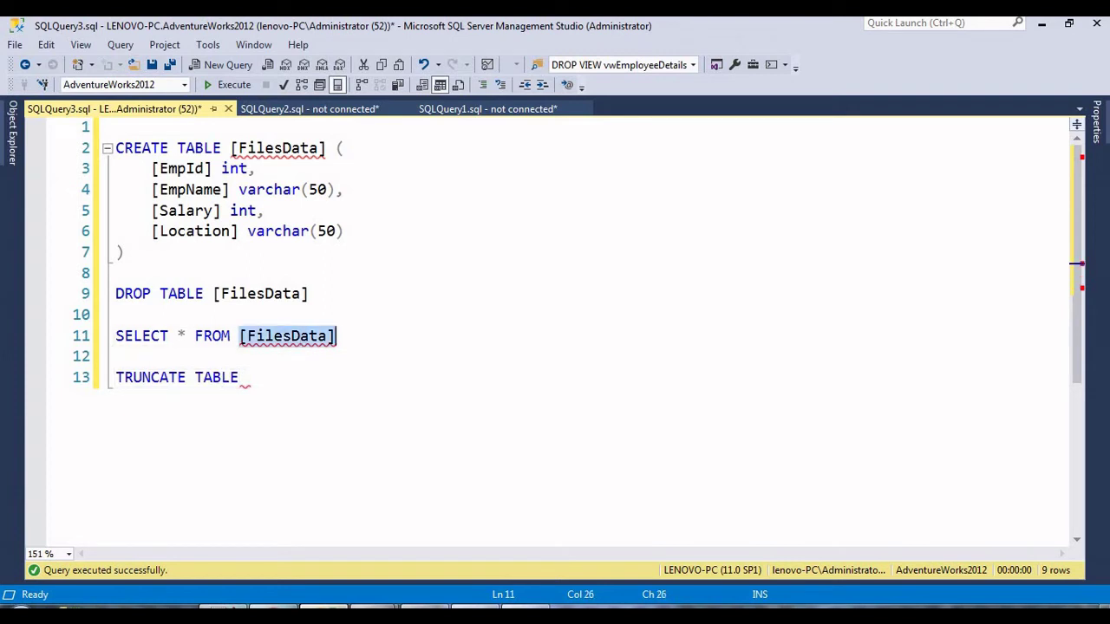
{"action": "left_click", "coordinate": [241, 378]}
{"action": "key", "text": "ctrl+v"}
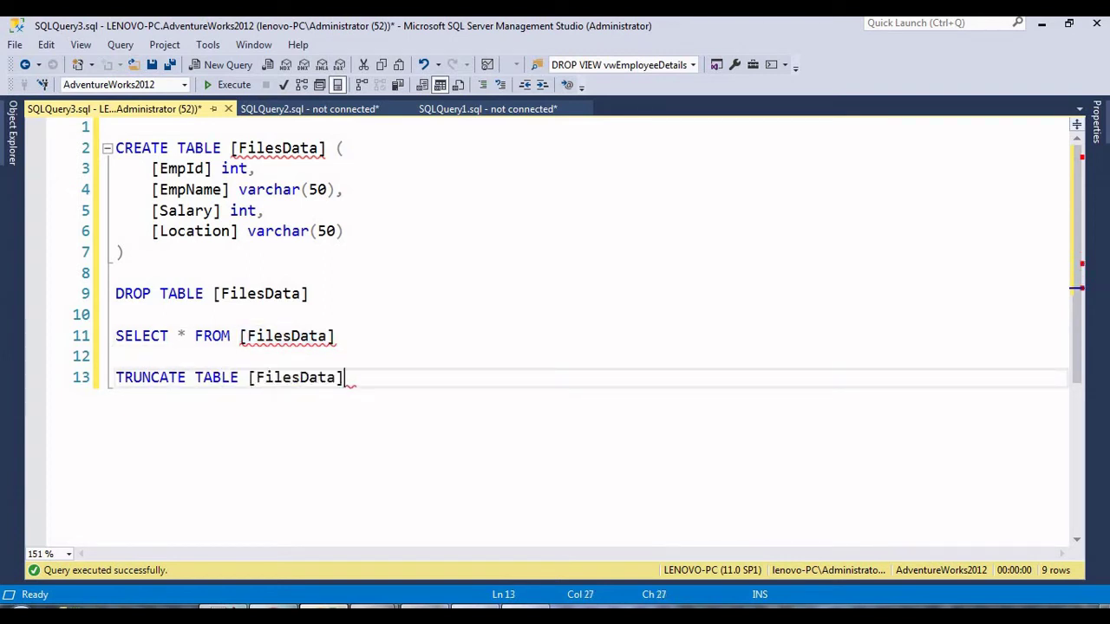
Step: Execute only the TRUNCATE TABLE statement, and run the SELECT query alone to check the FilesData table
{"action": "left_click_drag", "start_coordinate": [116, 356], "coordinate": [344, 377]}
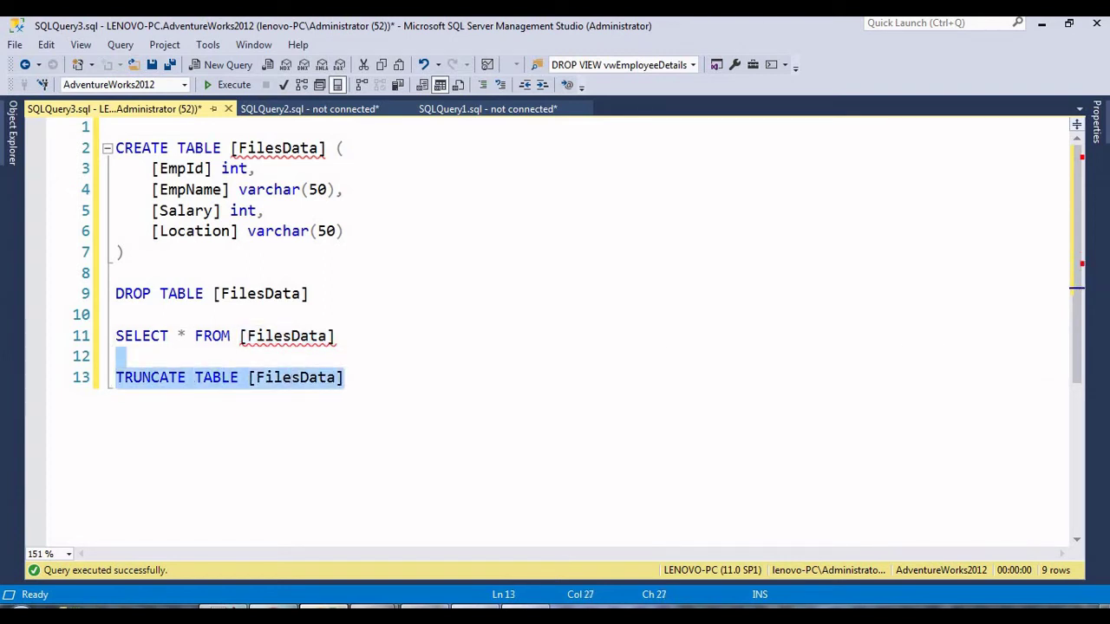
{"action": "left_click", "coordinate": [230, 84]}
{"action": "key", "text": "ctrl+r"}
{"action": "left_click_drag", "start_coordinate": [337, 336], "coordinate": [116, 339]}
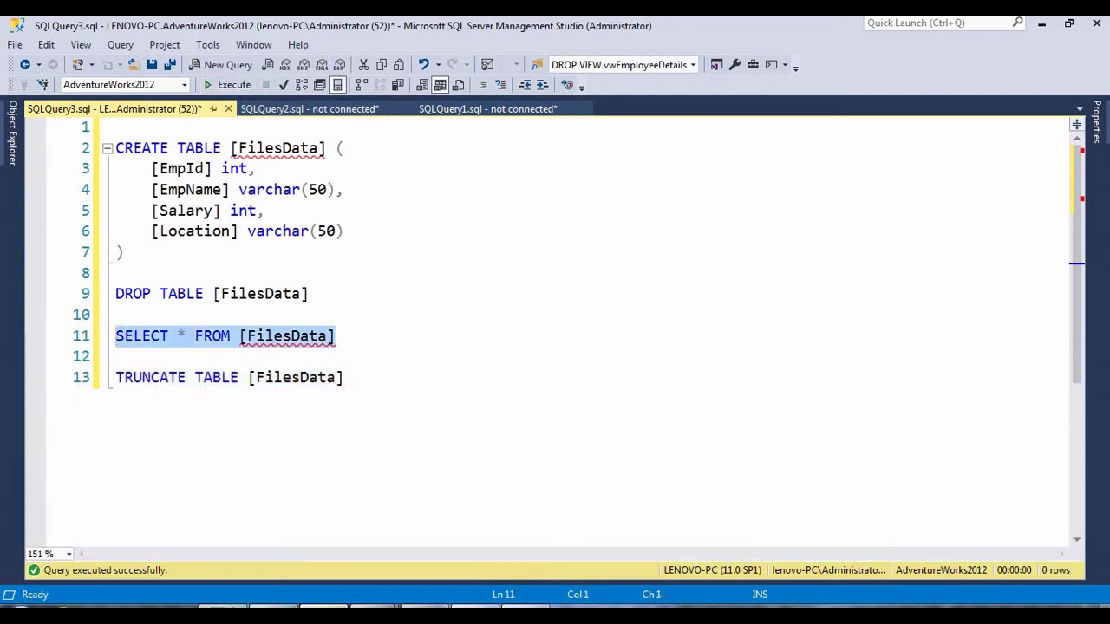
{"action": "key", "text": "F5"}
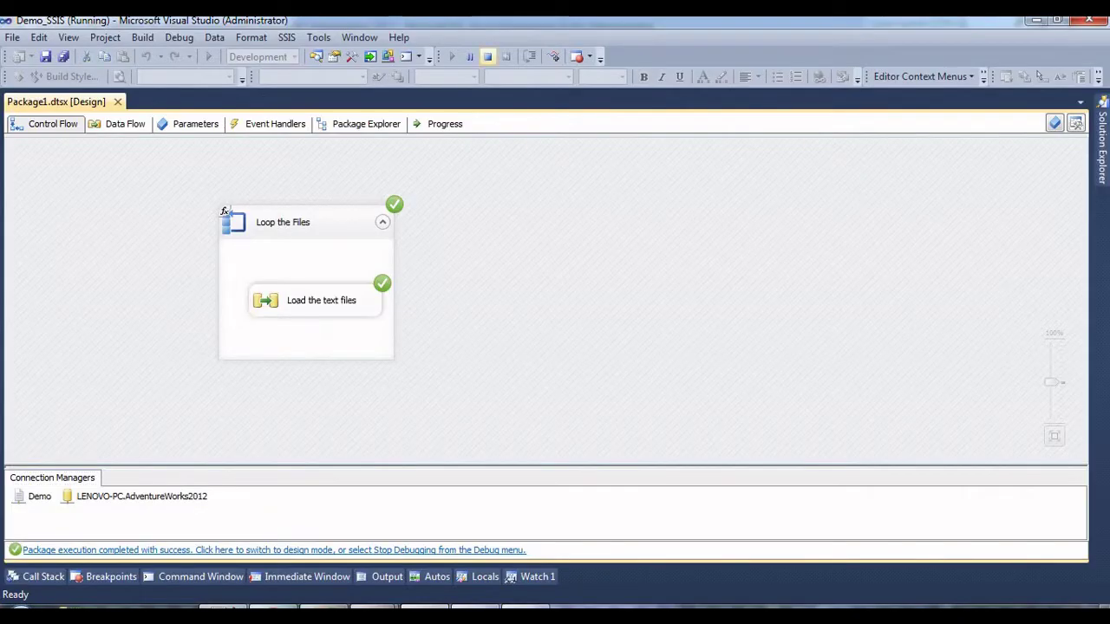
Step: Switch to Visual Studio, stop debugging, and add a property expression for ConnectionString on the Demo flat file connection manager
{"action": "left_click", "coordinate": [488, 56]}
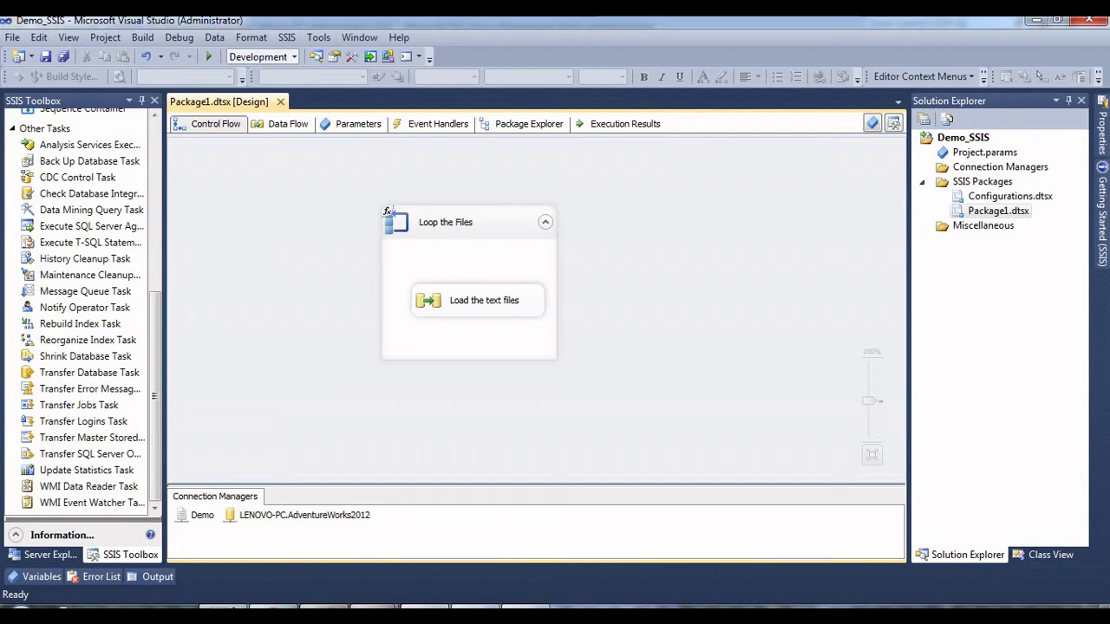
{"action": "left_click", "coordinate": [201, 515]}
{"action": "right_click", "coordinate": [201, 513]}
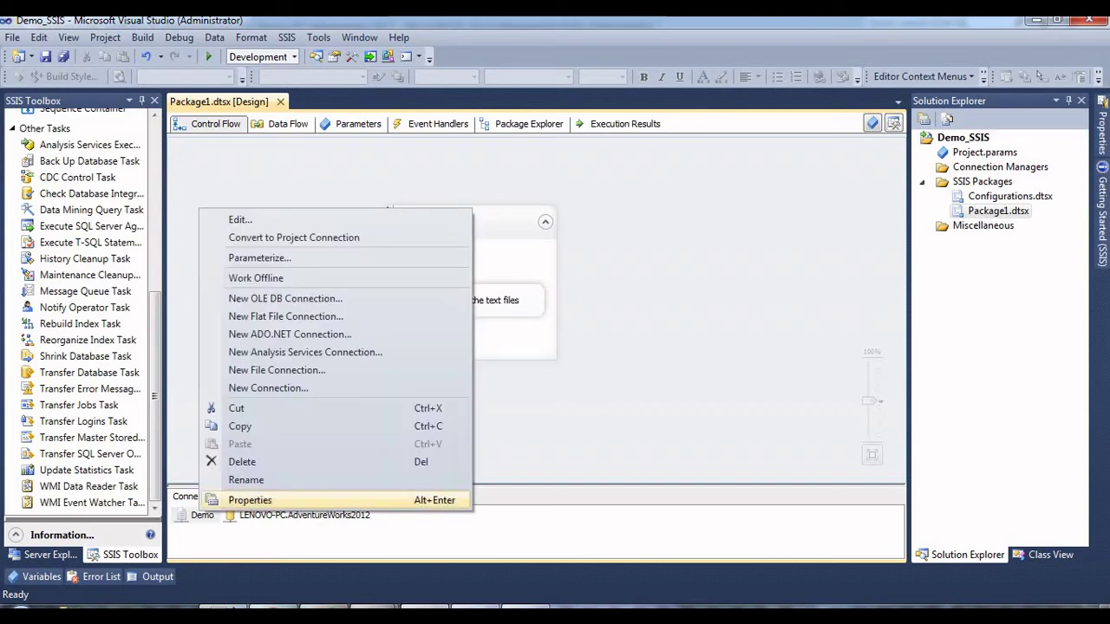
{"action": "left_click", "coordinate": [249, 500]}
{"action": "left_click", "coordinate": [789, 346]}
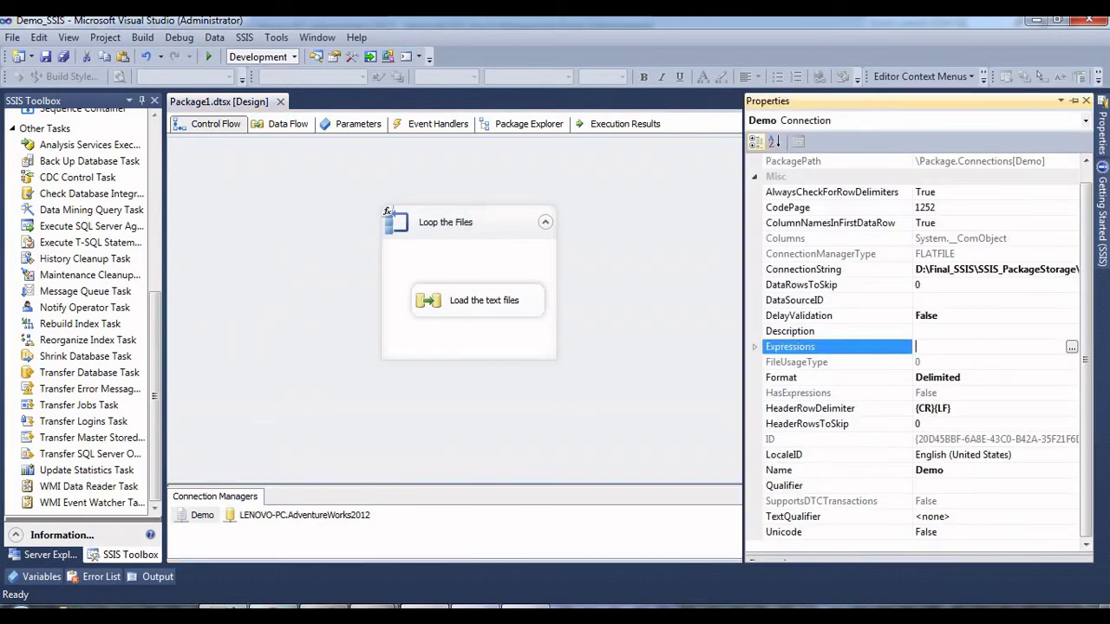
{"action": "left_click", "coordinate": [1071, 346]}
{"action": "left_click", "coordinate": [531, 241]}
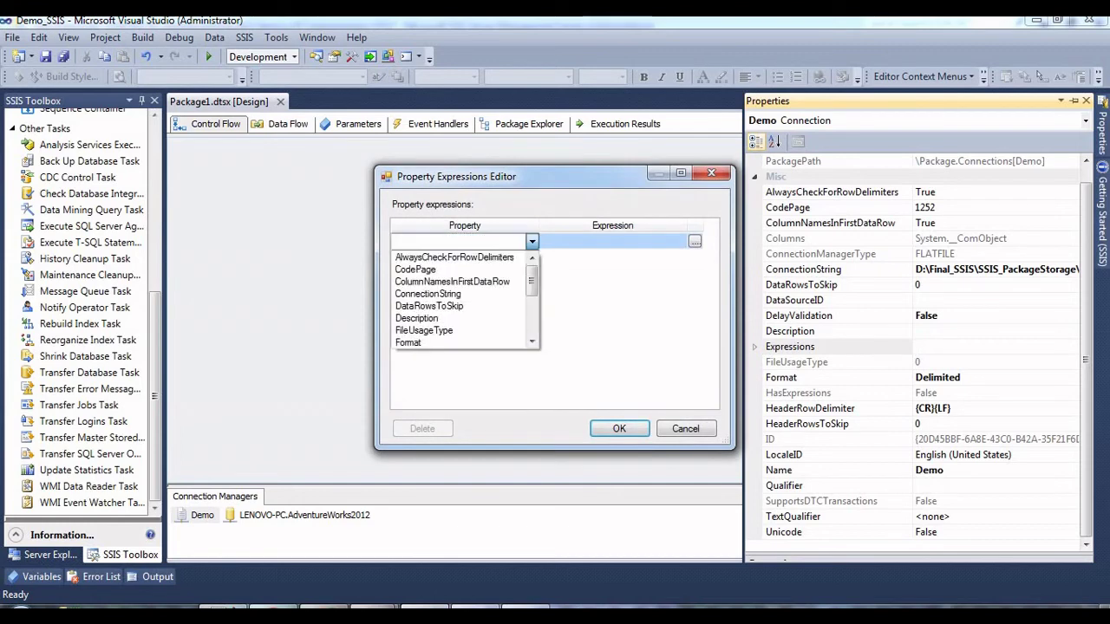
{"action": "left_click", "coordinate": [429, 294]}
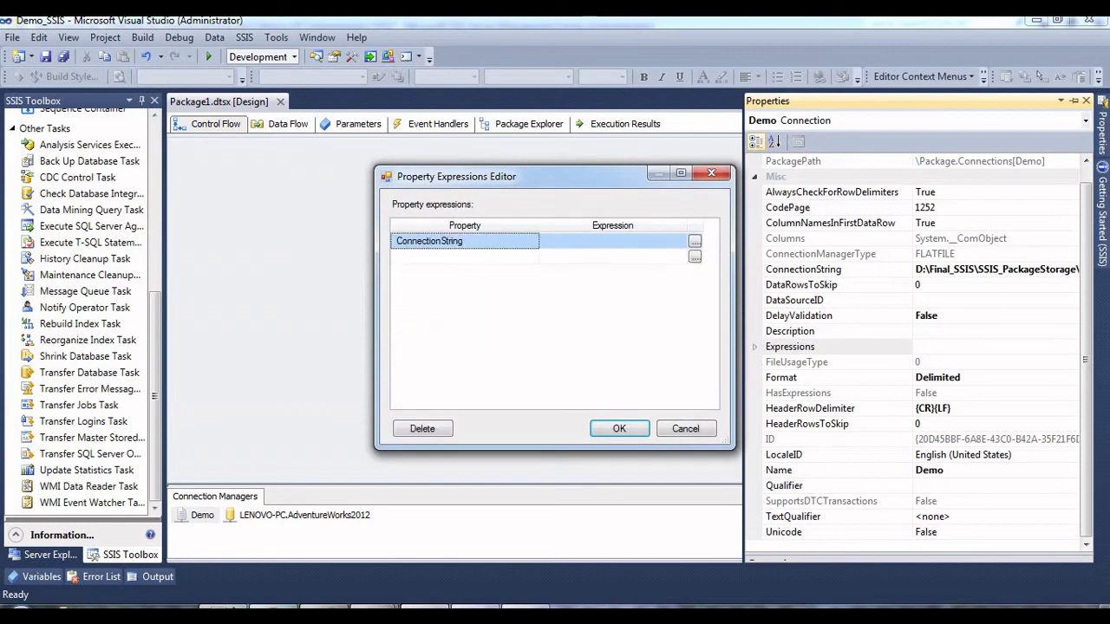
Step: Build the ConnectionString expression as @[User::FilePath]+ @[User::FileName], evaluate it, and accept it for the Demo connection
{"action": "left_click", "coordinate": [694, 241]}
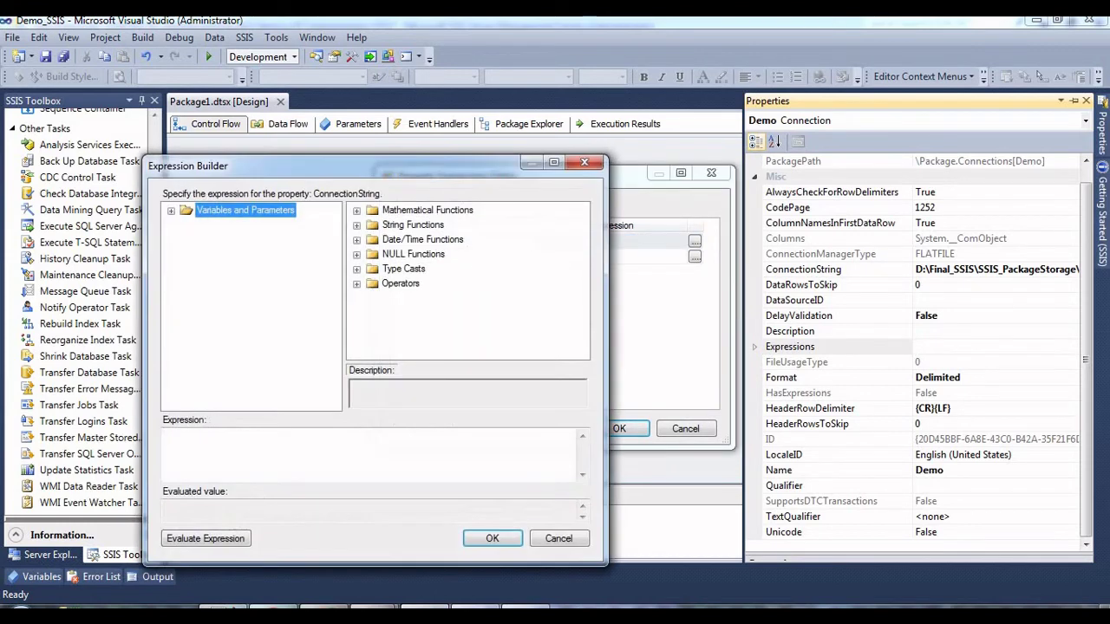
{"action": "left_click", "coordinate": [554, 163]}
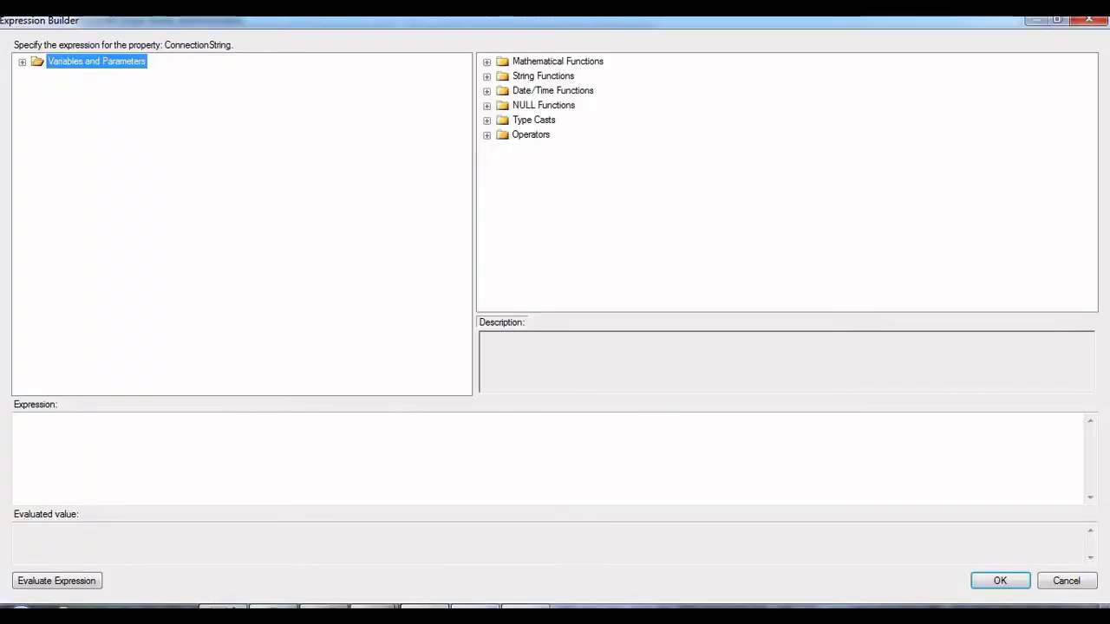
{"action": "key", "text": "Right"}
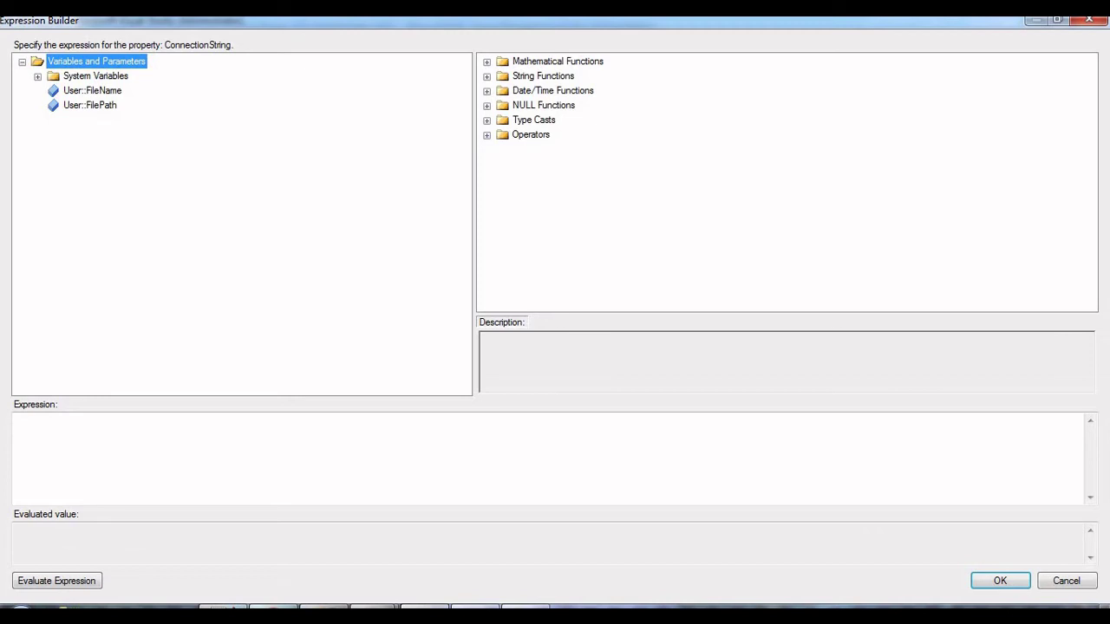
{"action": "left_click_drag", "start_coordinate": [90, 105], "coordinate": [48, 420]}
{"action": "left_click", "coordinate": [82, 419]}
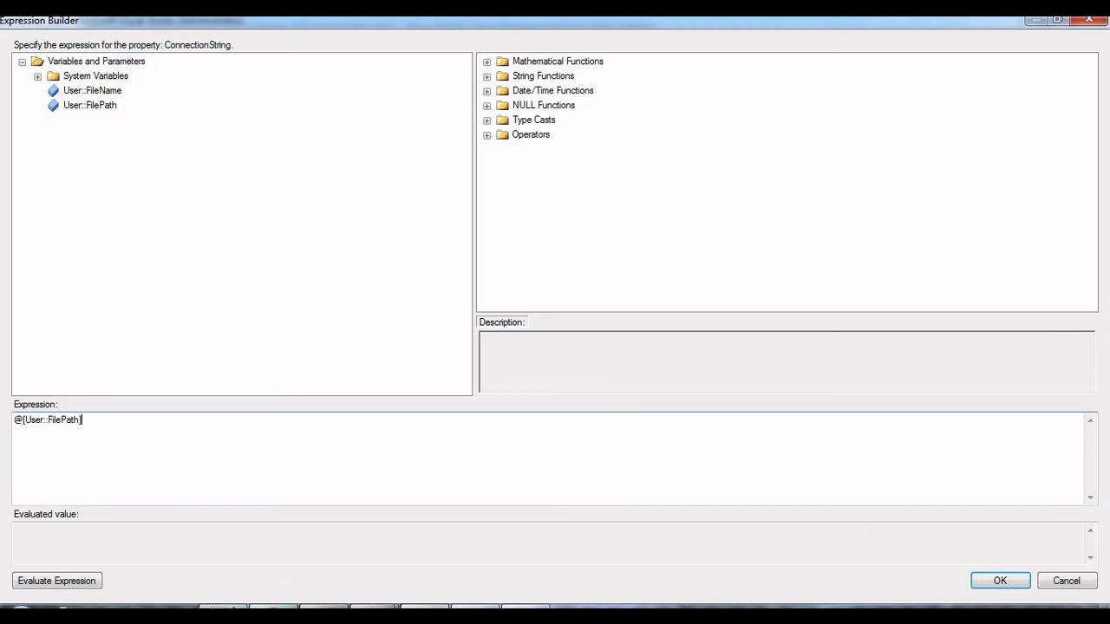
{"action": "type", "text": "+"}
{"action": "left_click_drag", "start_coordinate": [92, 90], "coordinate": [96, 420]}
{"action": "left_click", "coordinate": [56, 580]}
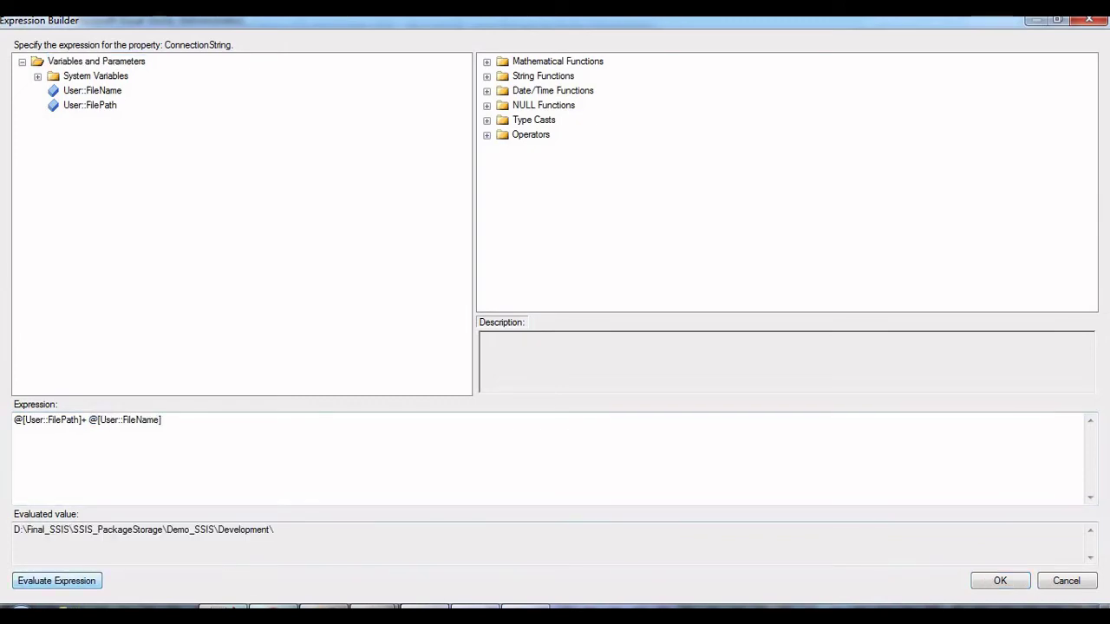
{"action": "left_click", "coordinate": [1000, 581]}
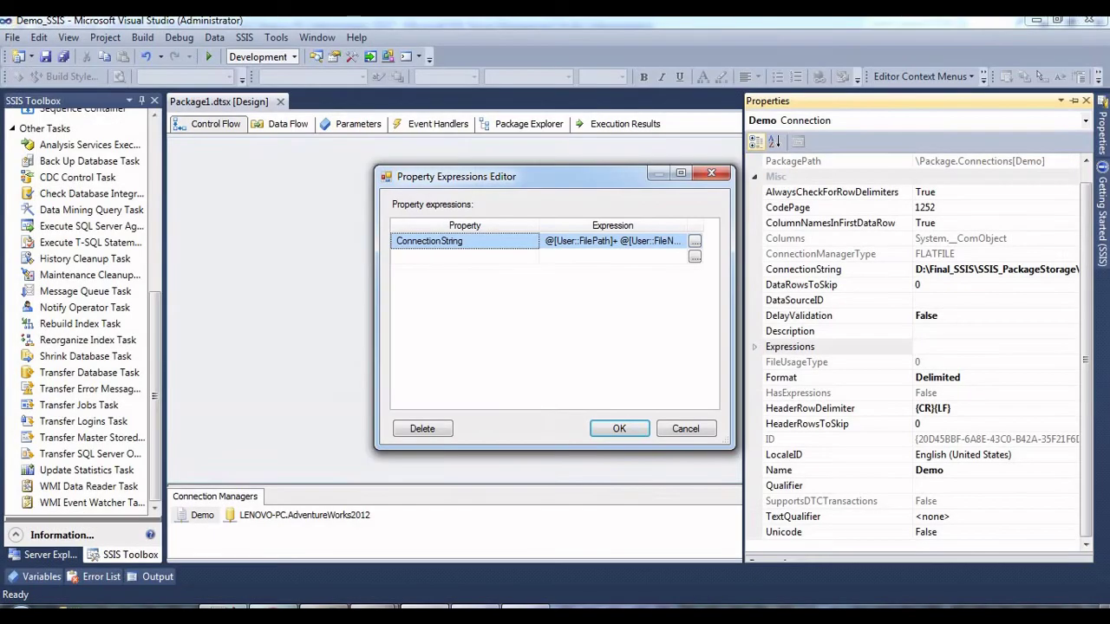
{"action": "left_click", "coordinate": [618, 426]}
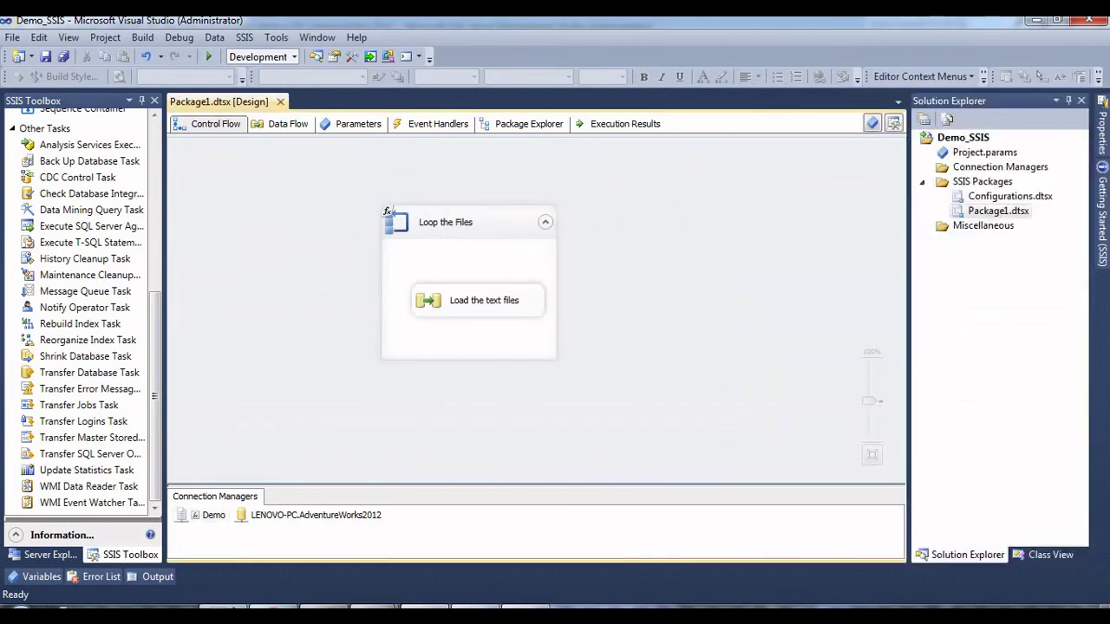
Step: Save the package and execute Package1.dtsx with the dynamic connection string
{"action": "key", "text": "ctrl+s"}
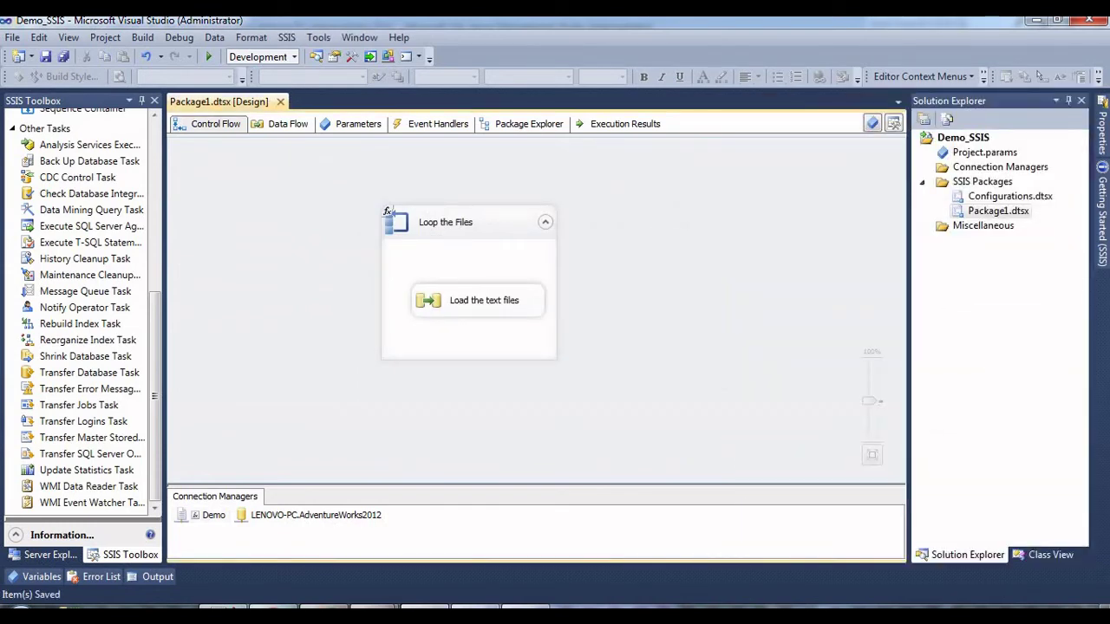
{"action": "right_click", "coordinate": [1012, 210]}
{"action": "left_click", "coordinate": [919, 240]}
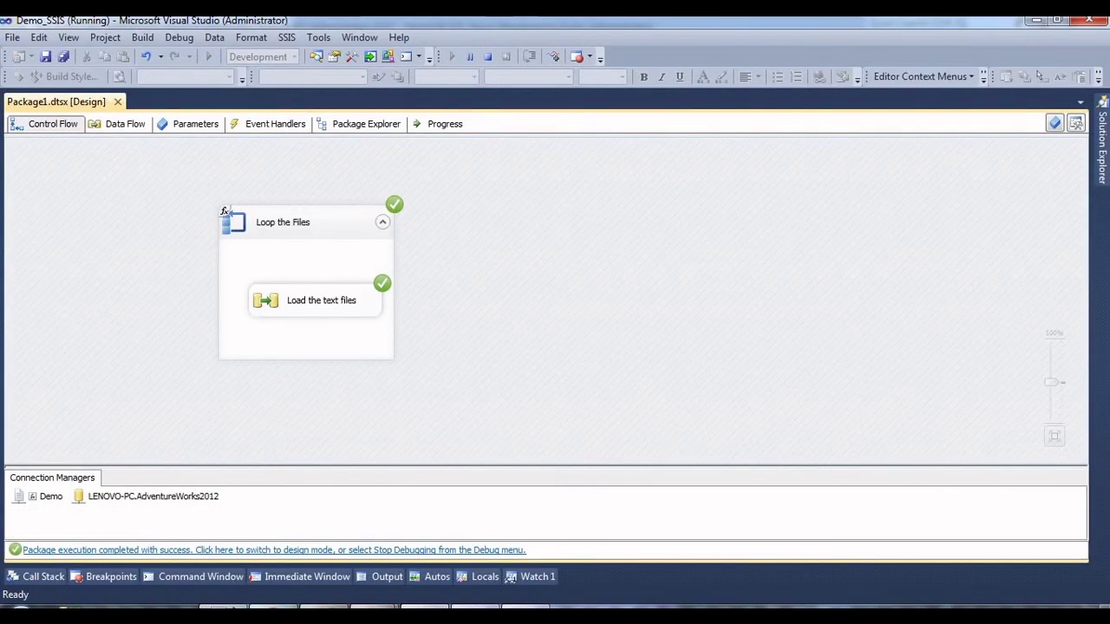
Step: Switch to SQL Server Management Studio and rerun only the SELECT query on FilesData
{"action": "left_click", "coordinate": [324, 606]}
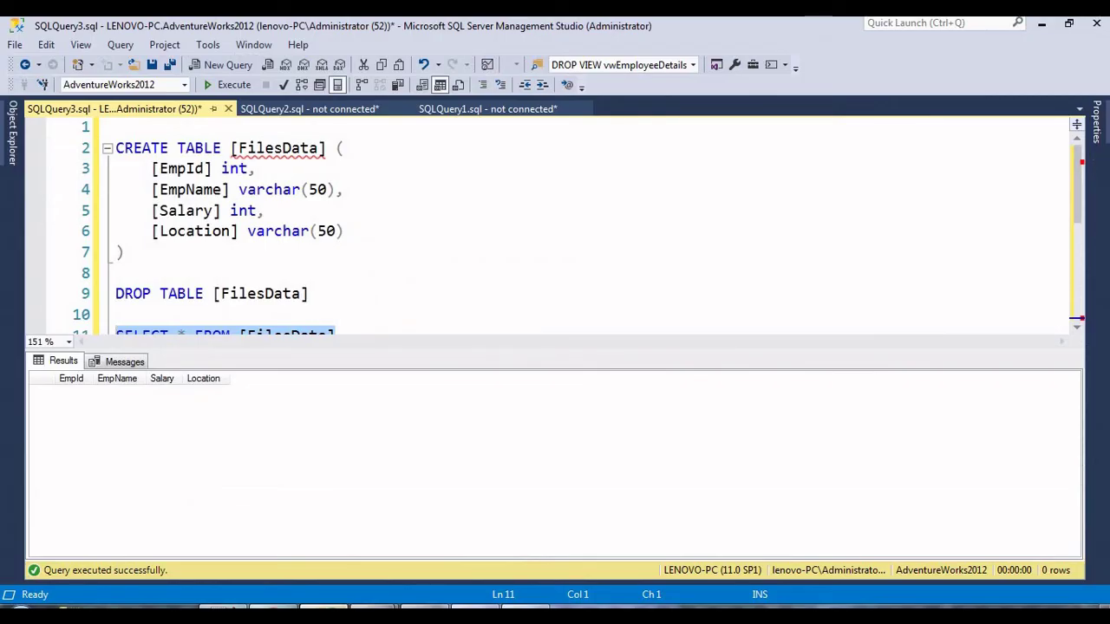
{"action": "key", "text": "ctrl+r"}
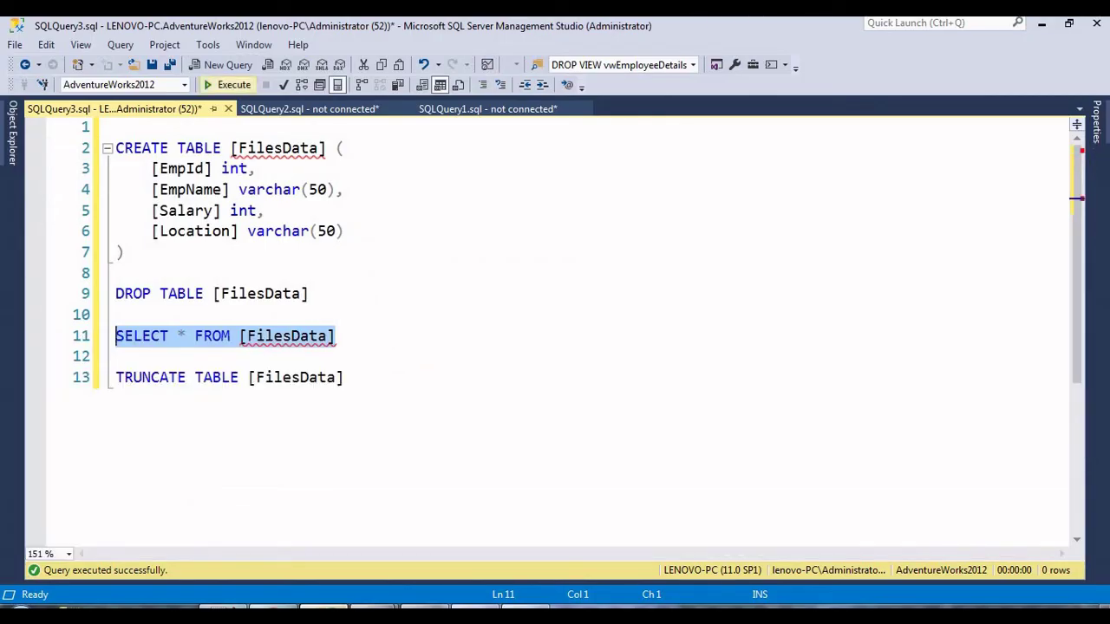
{"action": "left_click", "coordinate": [230, 84]}
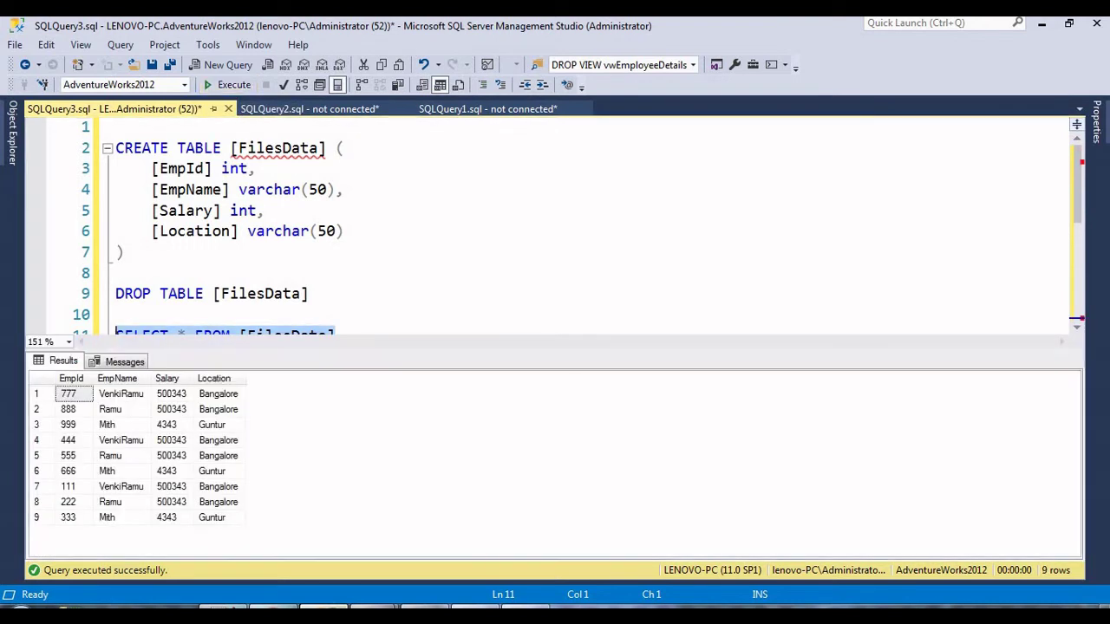
Step: Compare rows 7–9, 4–6 and 1–3 of the results as the data from each text file, and hide the results
{"action": "left_click", "coordinate": [170, 470]}
{"action": "left_click_drag", "start_coordinate": [73, 486], "coordinate": [171, 517]}
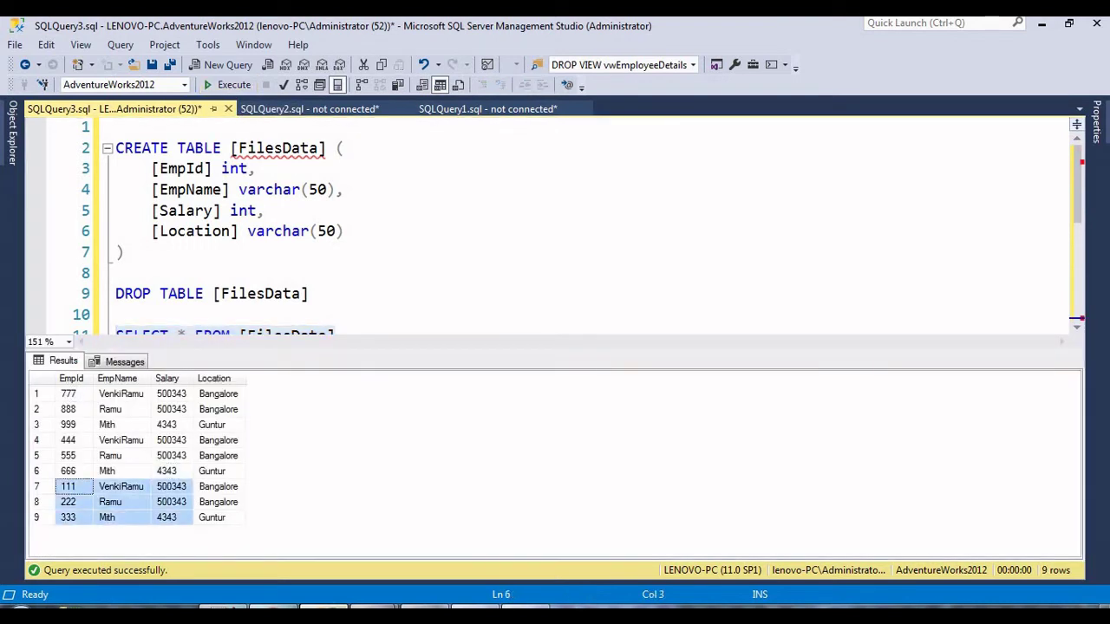
{"action": "left_click_drag", "start_coordinate": [68, 440], "coordinate": [217, 471]}
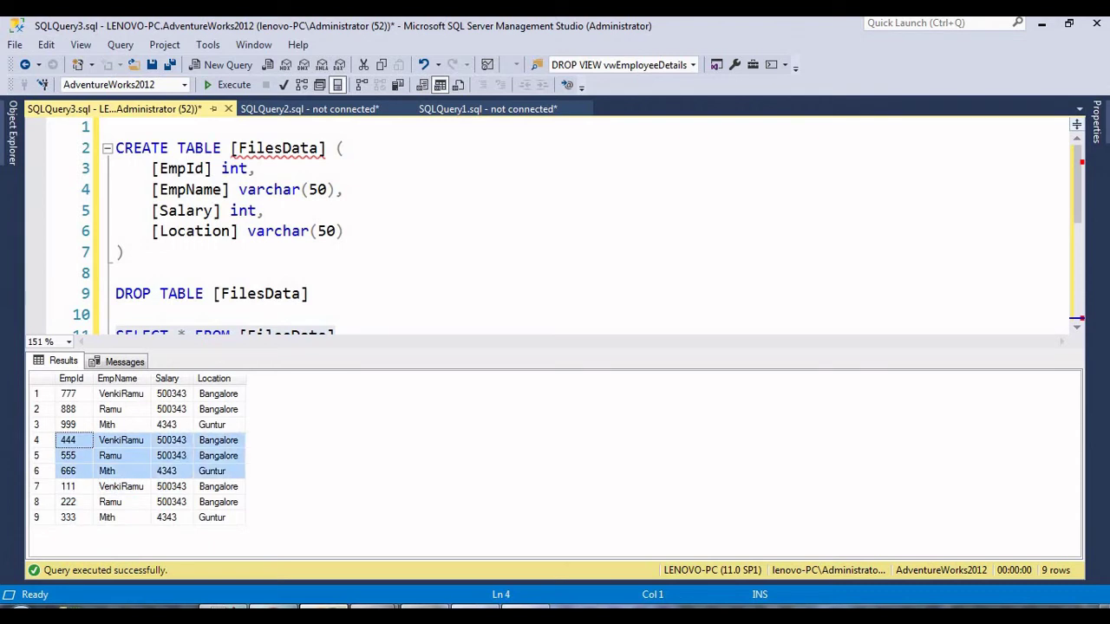
{"action": "left_click_drag", "start_coordinate": [68, 394], "coordinate": [218, 425]}
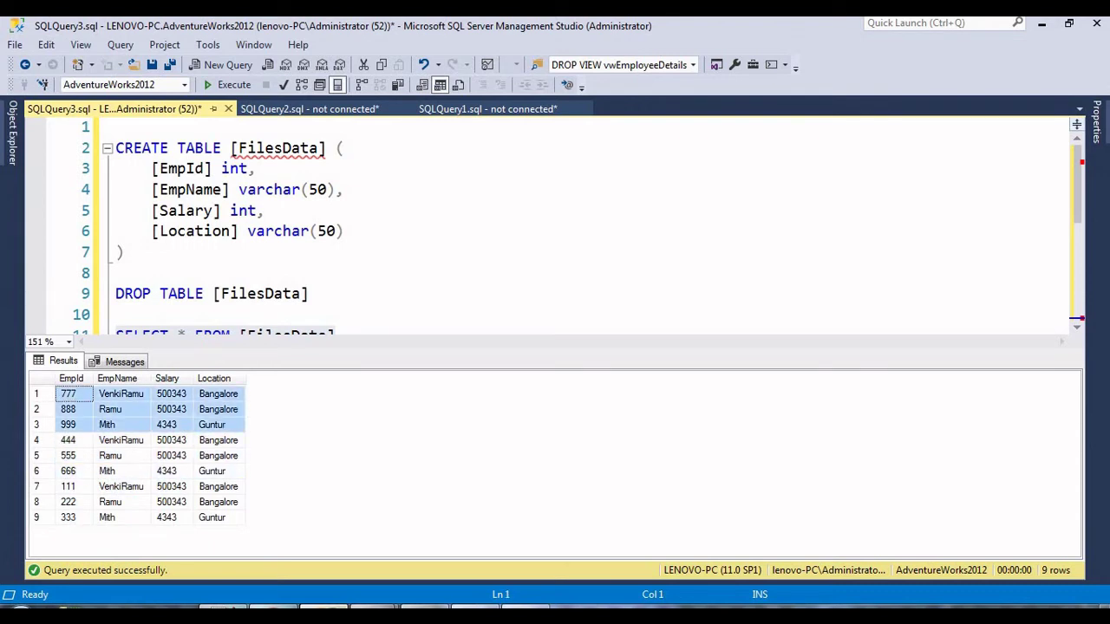
{"action": "left_click", "coordinate": [218, 502]}
{"action": "key", "text": "ctrl+r"}
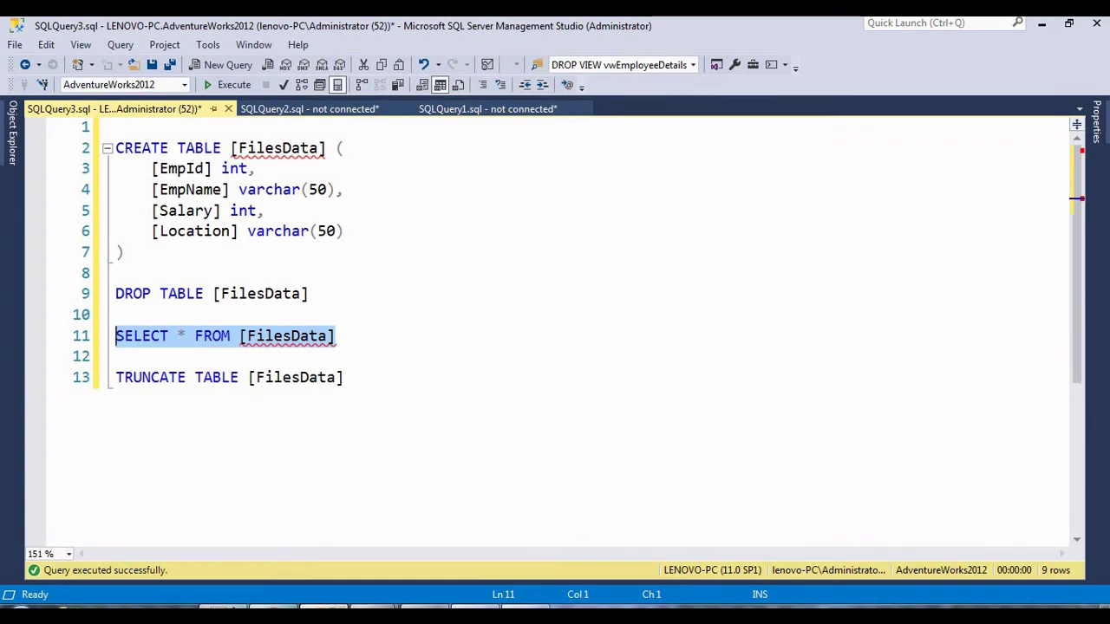
Step: Switch back to Visual Studio, stop debugging, and open the data flow of the Load the text files task
{"action": "left_click", "coordinate": [386, 607]}
{"action": "left_click", "coordinate": [488, 57]}
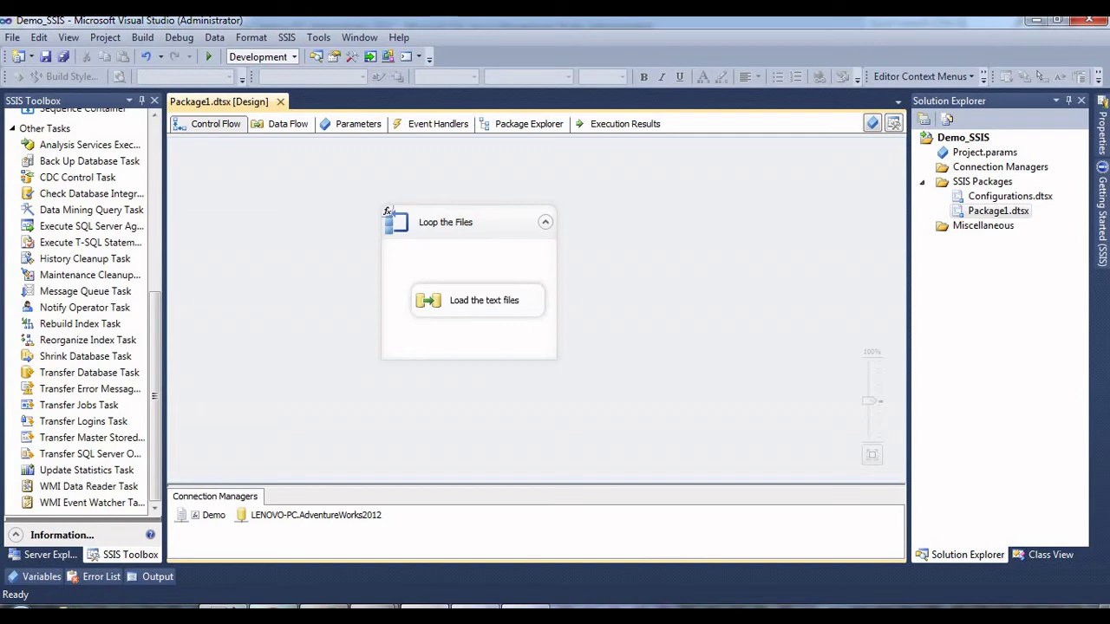
{"action": "double_click", "coordinate": [483, 304]}
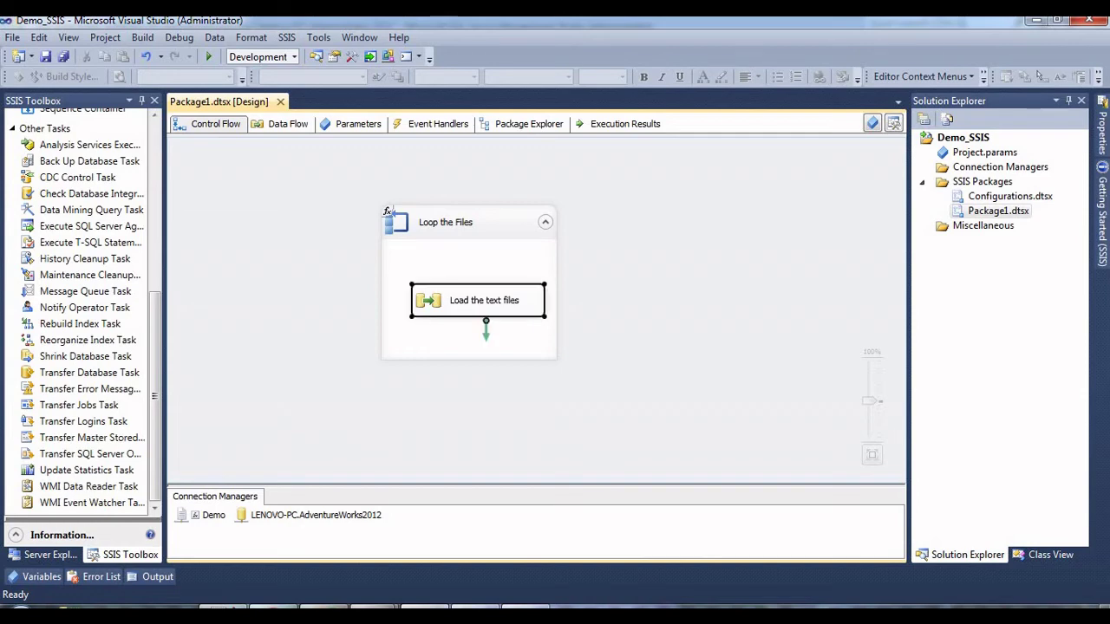
Step: Delete the data path between Flat File Source and OLE DB Destination, and move the destination further down
{"action": "left_click", "coordinate": [448, 257]}
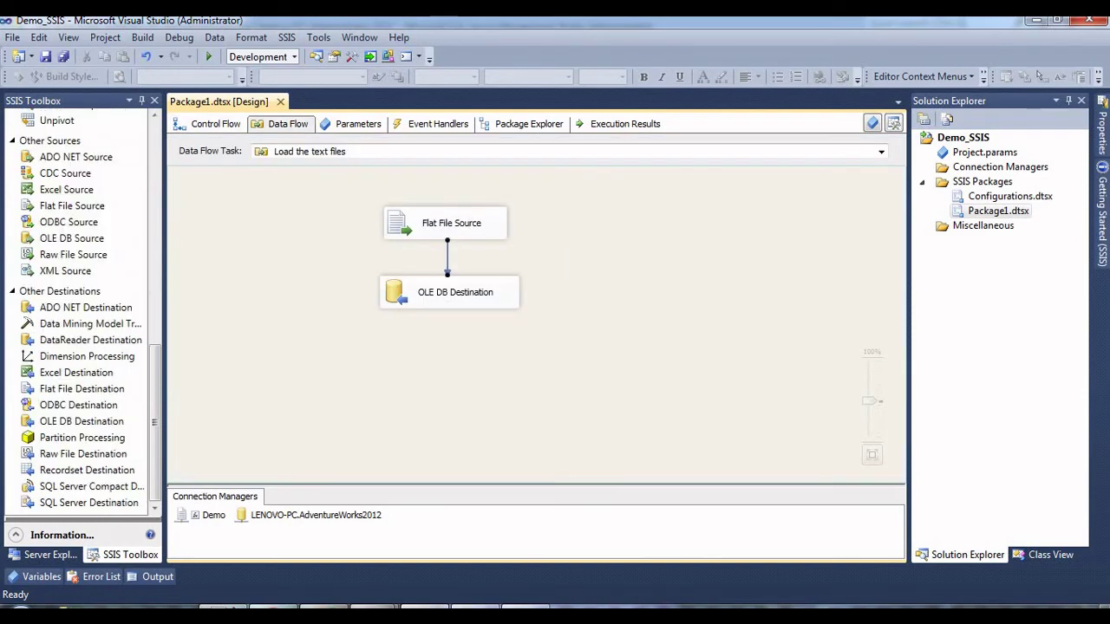
{"action": "key", "text": "Delete"}
{"action": "left_click_drag", "start_coordinate": [449, 292], "coordinate": [458, 354]}
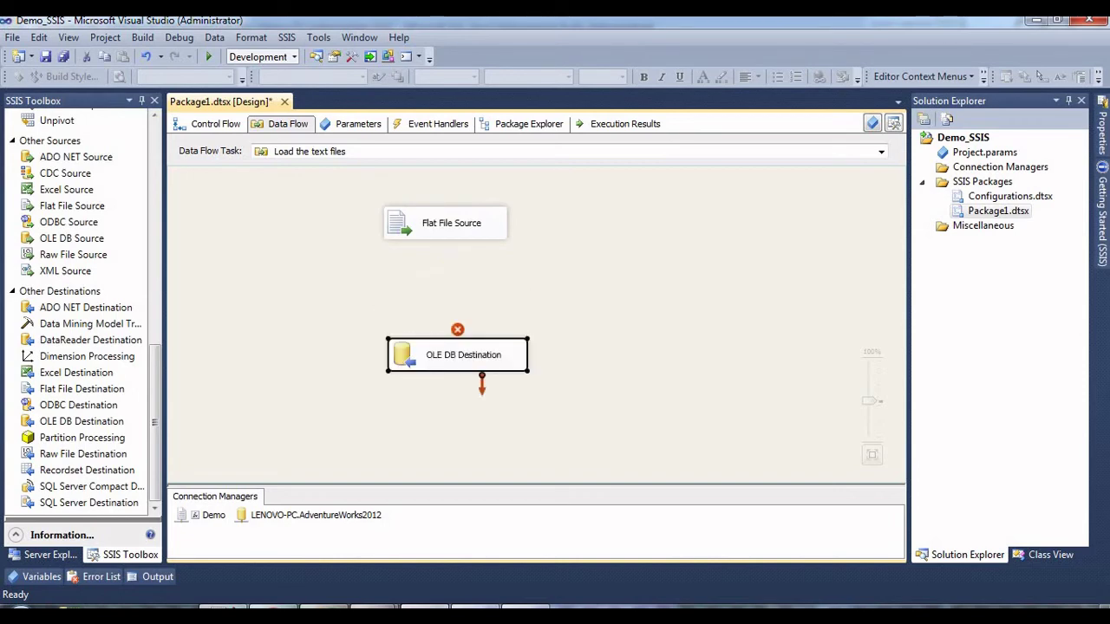
Step: Add a Derived Column transformation below Flat File Source, connect the source to it, and make room above OLE DB Destination
{"action": "scroll", "coordinate": [78, 312], "scroll_direction": "up", "scroll_amount": 8}
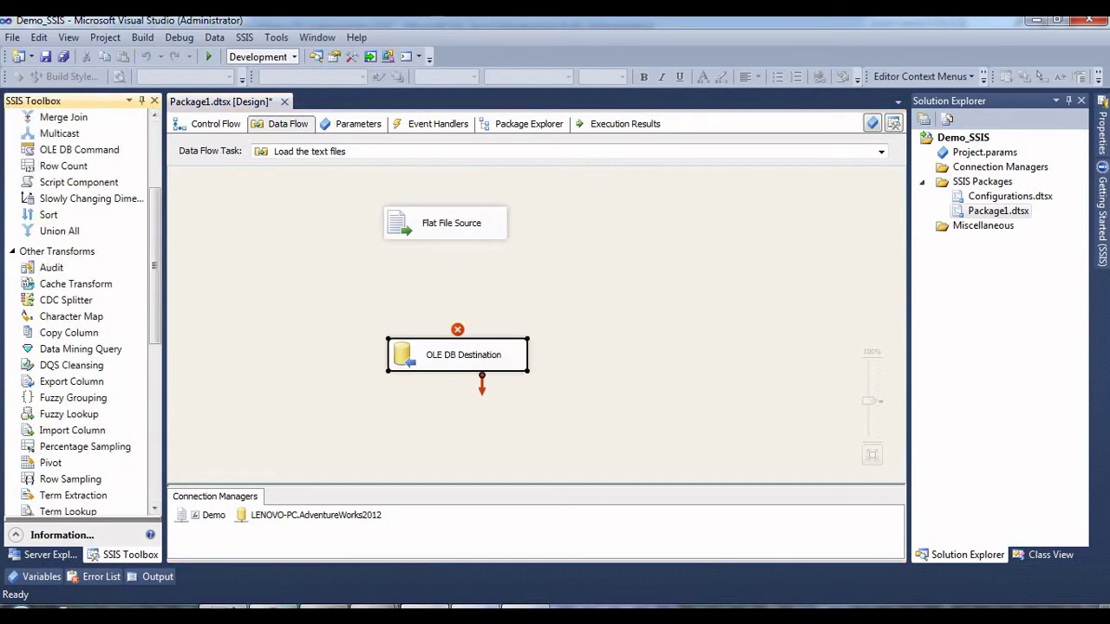
{"action": "scroll", "coordinate": [78, 260], "scroll_direction": "up", "scroll_amount": 4}
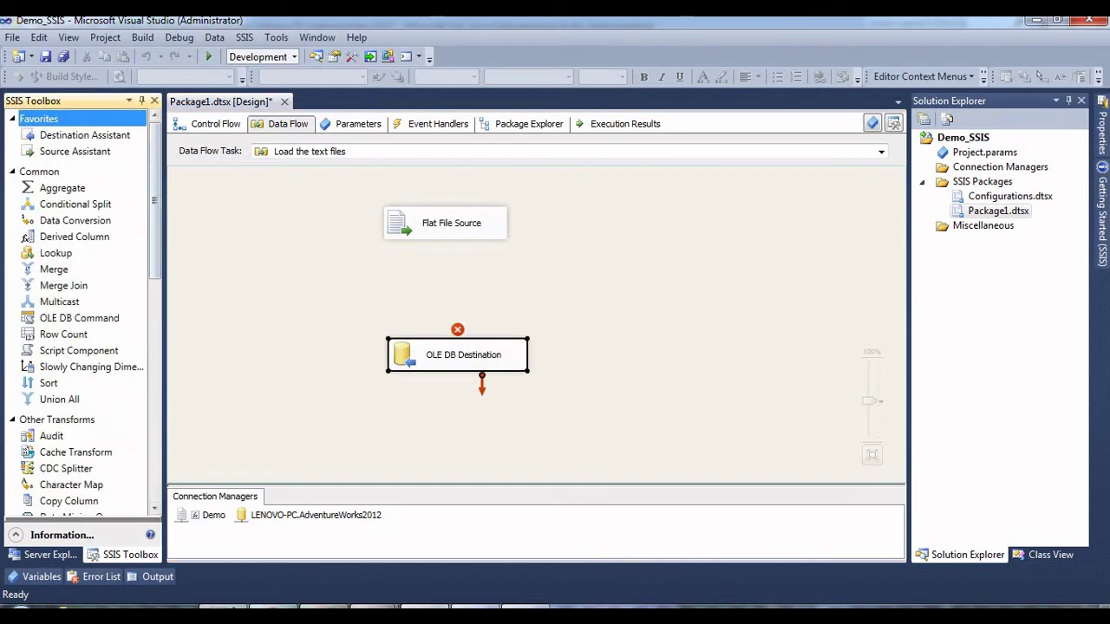
{"action": "left_click", "coordinate": [26, 238]}
{"action": "left_click_drag", "start_coordinate": [75, 237], "coordinate": [451, 297]}
{"action": "left_click", "coordinate": [445, 222]}
{"action": "mouse_move", "coordinate": [463, 354]}
{"action": "left_mouse_down"}
{"action": "mouse_move", "coordinate": [451, 358]}
{"action": "mouse_move", "coordinate": [453, 395]}
{"action": "left_mouse_up"}
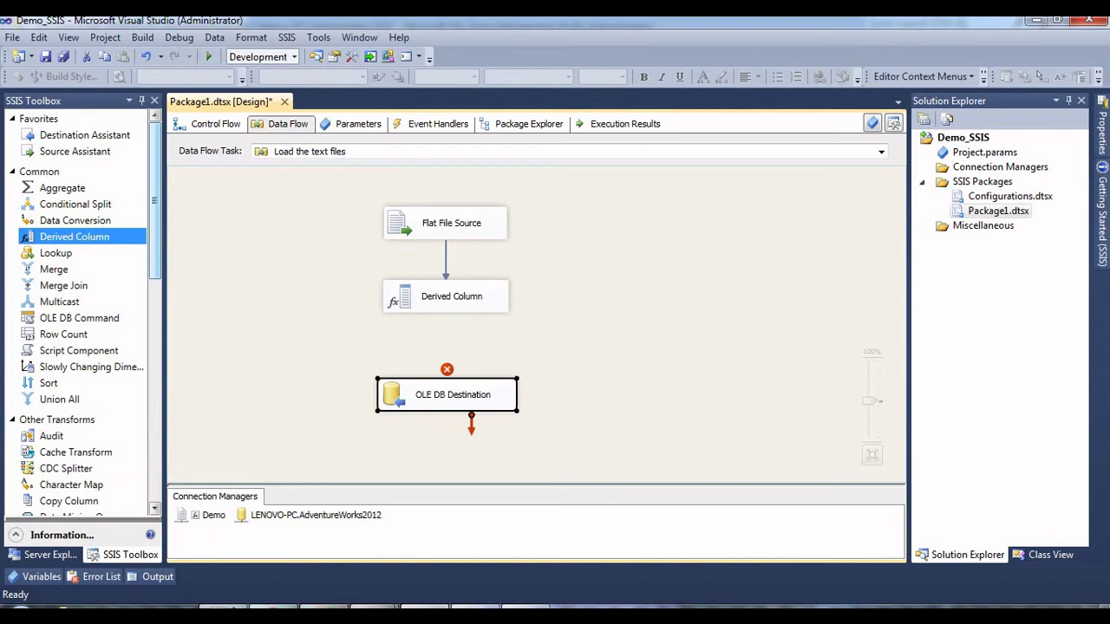
Step: Add a Row Count transformation between Derived Column and OLE DB Destination, and connect all three in sequence
{"action": "left_click_drag", "start_coordinate": [155, 200], "coordinate": [155, 234]}
{"action": "left_click", "coordinate": [63, 245]}
{"action": "left_click_drag", "start_coordinate": [64, 245], "coordinate": [411, 342]}
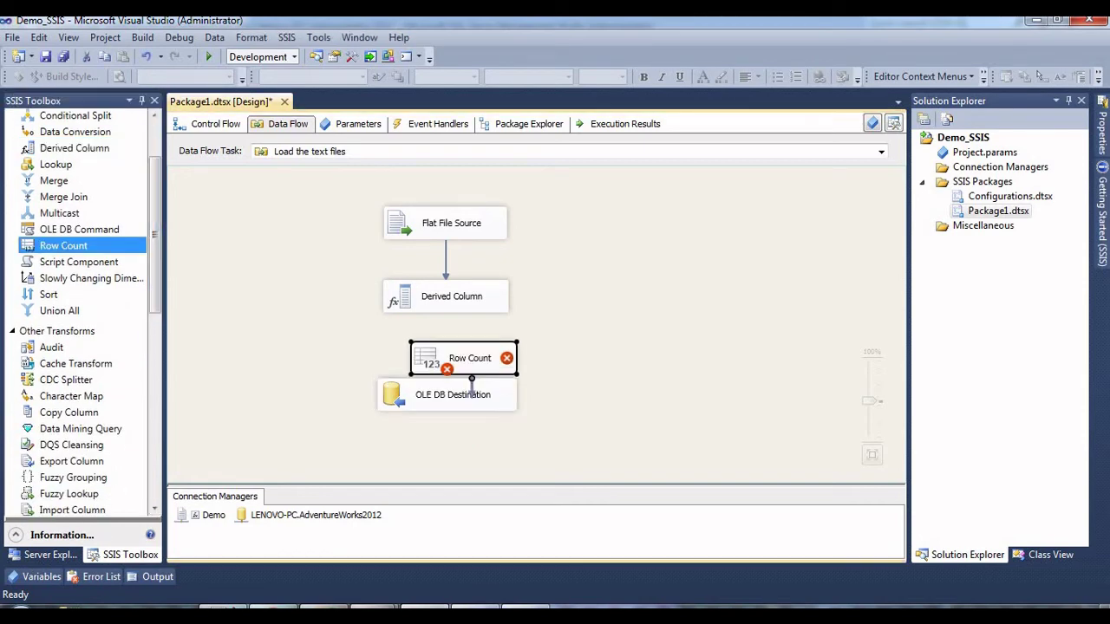
{"action": "left_click_drag", "start_coordinate": [446, 394], "coordinate": [448, 421]}
{"action": "left_click_drag", "start_coordinate": [463, 357], "coordinate": [447, 420]}
{"action": "left_click", "coordinate": [446, 295]}
{"action": "left_click", "coordinate": [438, 359]}
{"action": "left_click", "coordinate": [447, 420]}
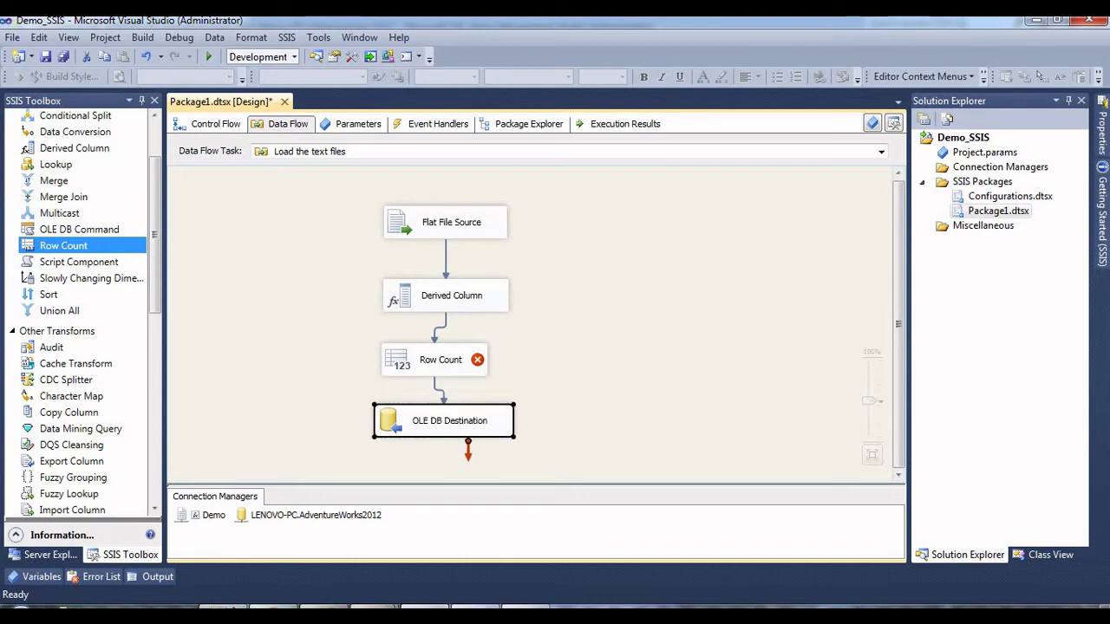
Step: Create an Int32 package variable named RecordCount with the value 0
{"action": "left_click", "coordinate": [36, 576]}
{"action": "left_click", "coordinate": [15, 355]}
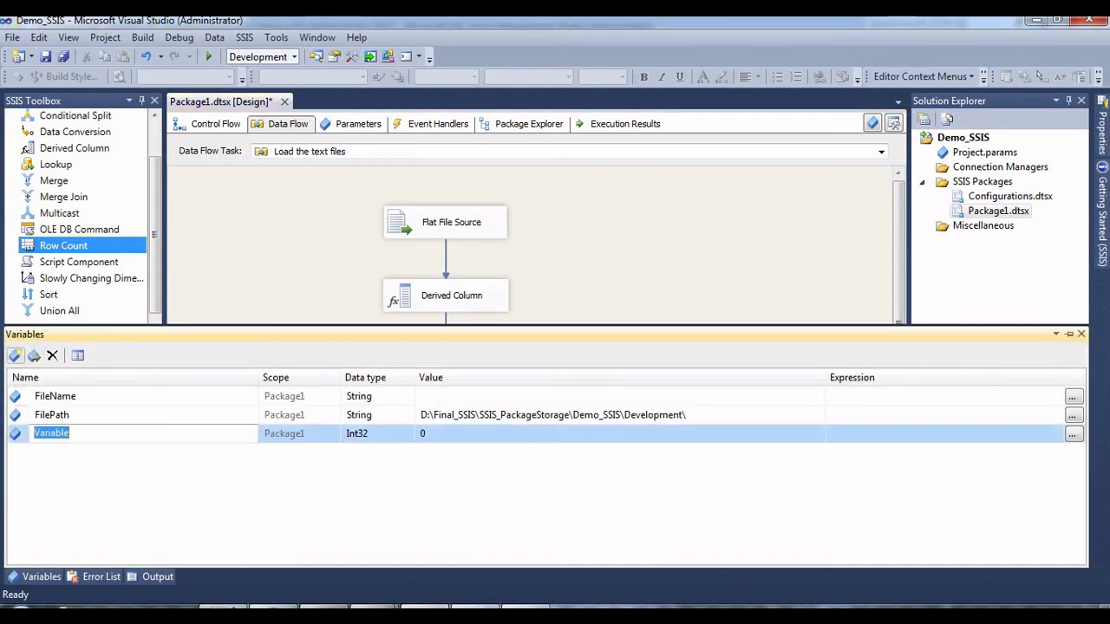
{"action": "type", "text": "RecordCo"}
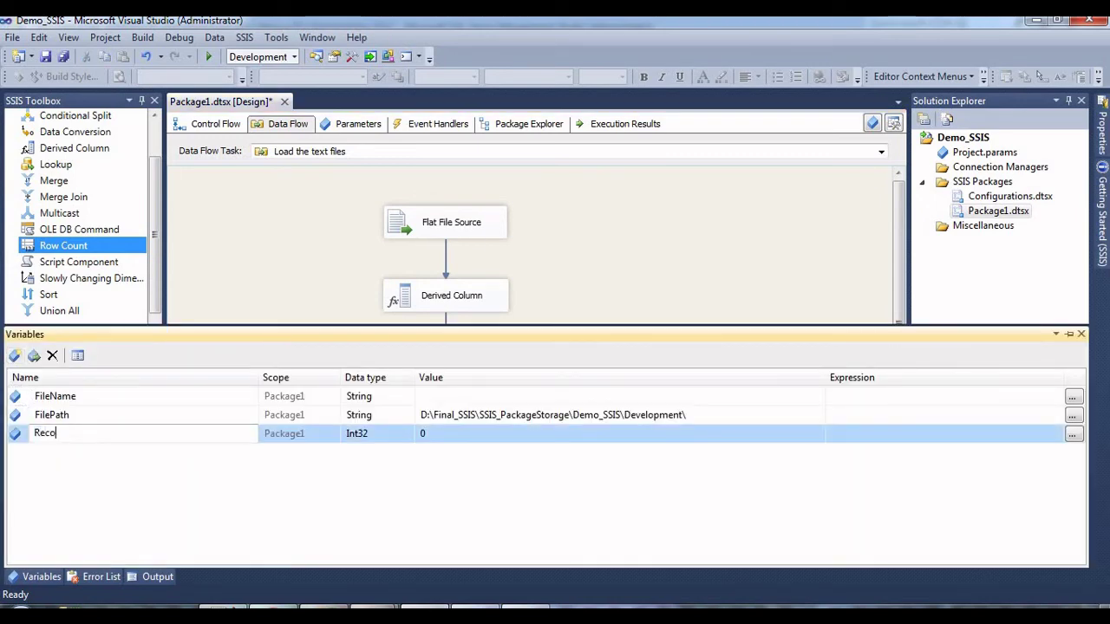
{"action": "type", "text": "unt"}
{"action": "key", "text": "Tab"}
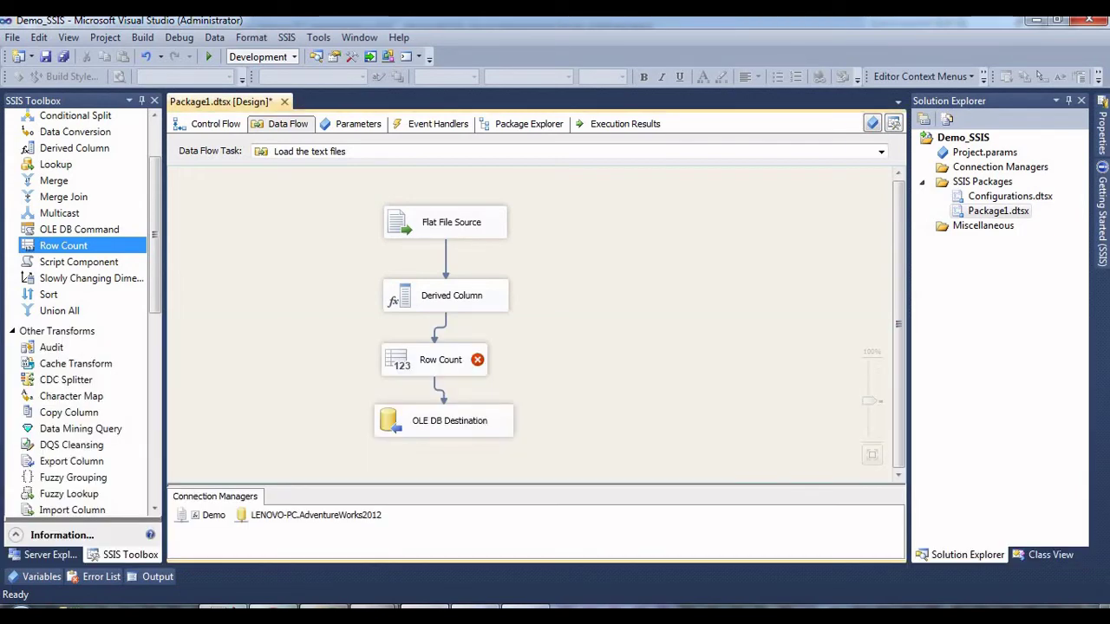
{"action": "left_click", "coordinate": [441, 360]}
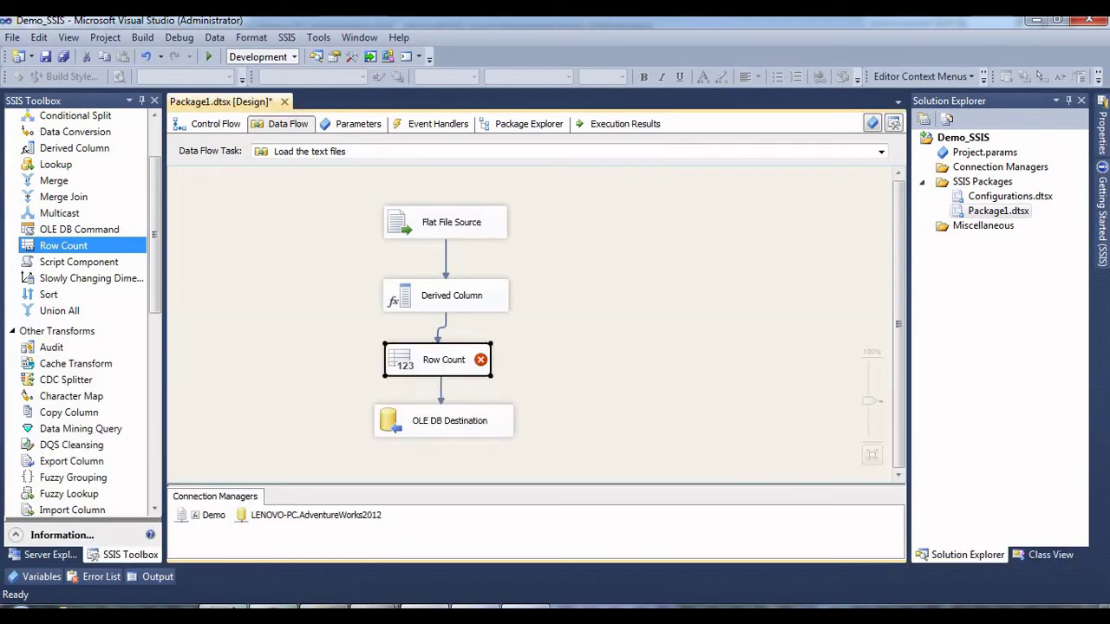
Step: Add two new columns in the Derived Column transformation from the variables User::FilePath and User::FileName
{"action": "double_click", "coordinate": [450, 295]}
{"action": "left_click", "coordinate": [273, 117]}
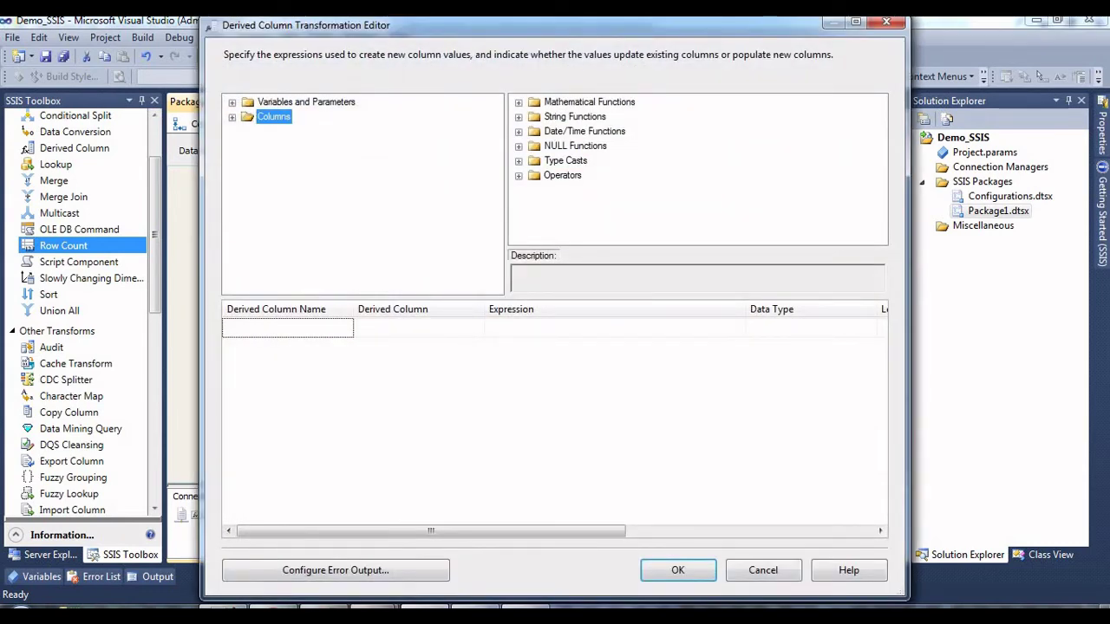
{"action": "double_click", "coordinate": [305, 102]}
{"action": "left_click_drag", "start_coordinate": [300, 146], "coordinate": [550, 327]}
{"action": "left_click_drag", "start_coordinate": [301, 131], "coordinate": [546, 346]}
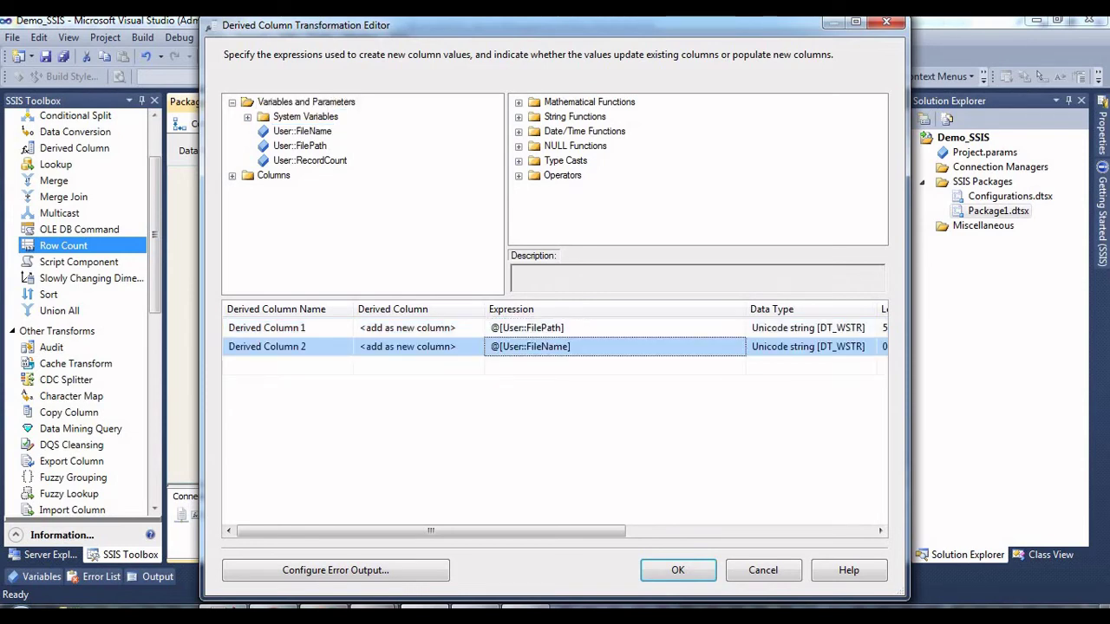
Step: Cast the FilePath expression to a non-Unicode string as (DT_STR,100,1252)@[User::FilePath]
{"action": "left_click", "coordinate": [856, 23]}
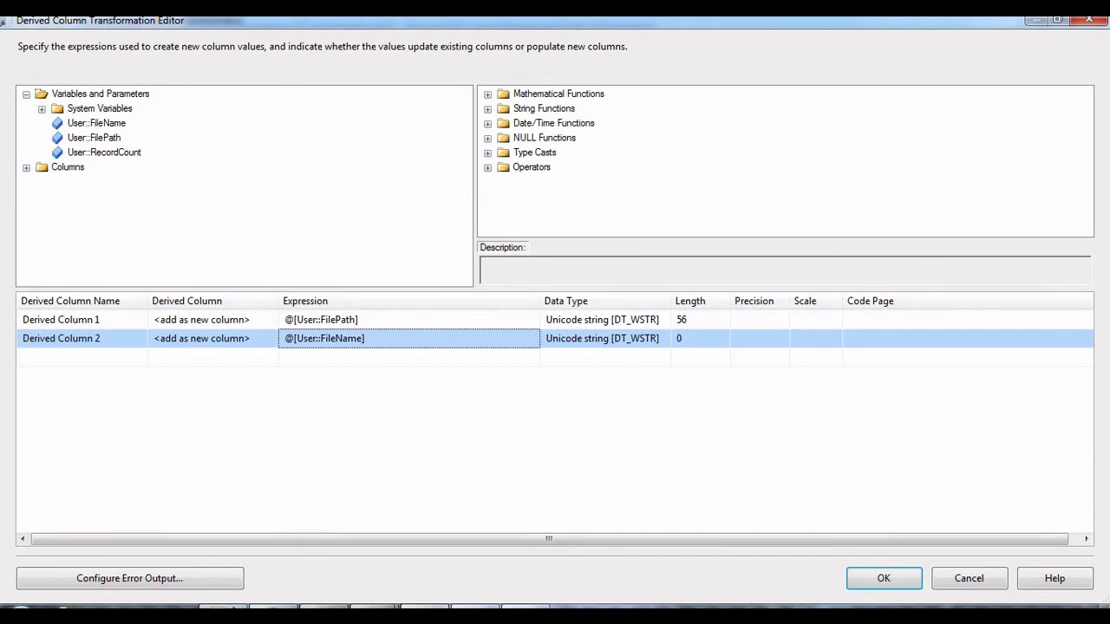
{"action": "left_click", "coordinate": [293, 320]}
{"action": "left_click", "coordinate": [284, 320]}
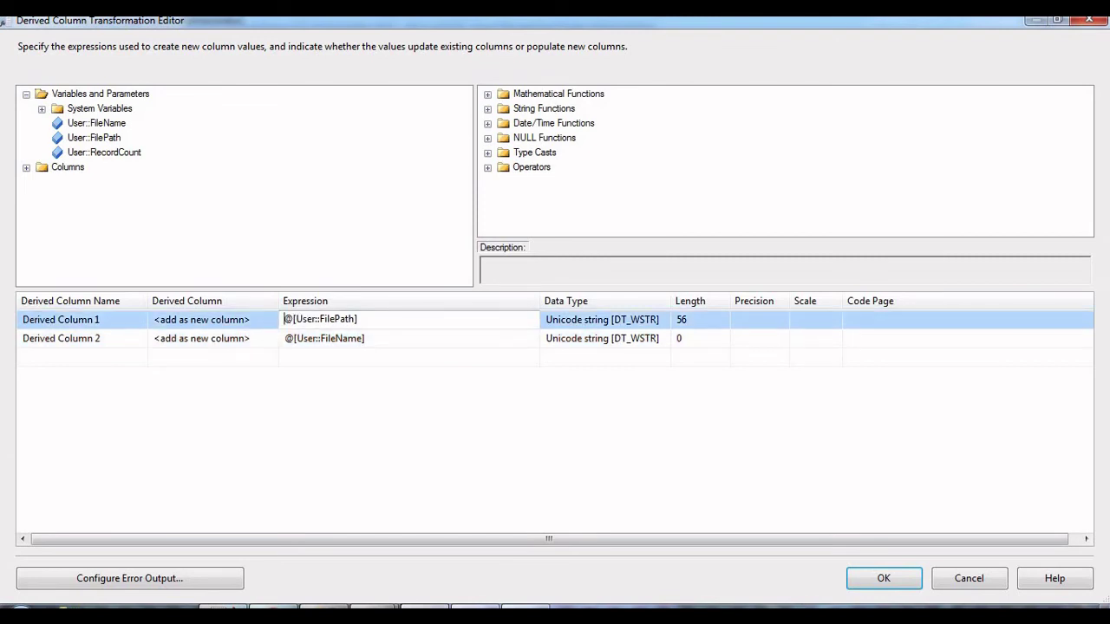
{"action": "type", "text": "()"}
{"action": "key", "text": "Left"}
{"action": "type", "text": "DT_S"}
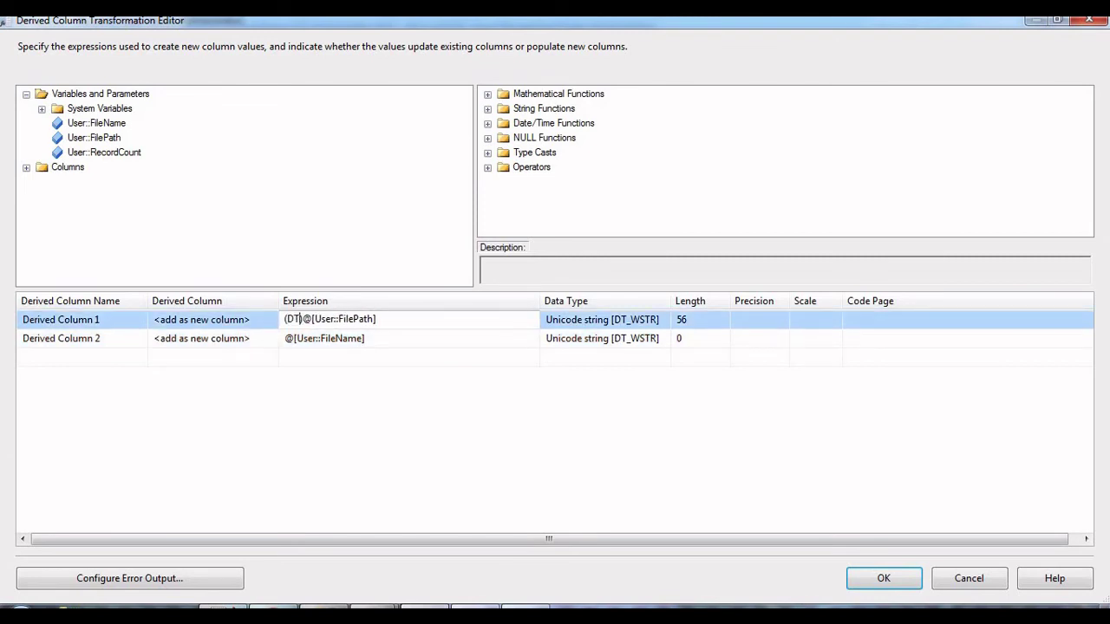
{"action": "type", "text": "TR,1"}
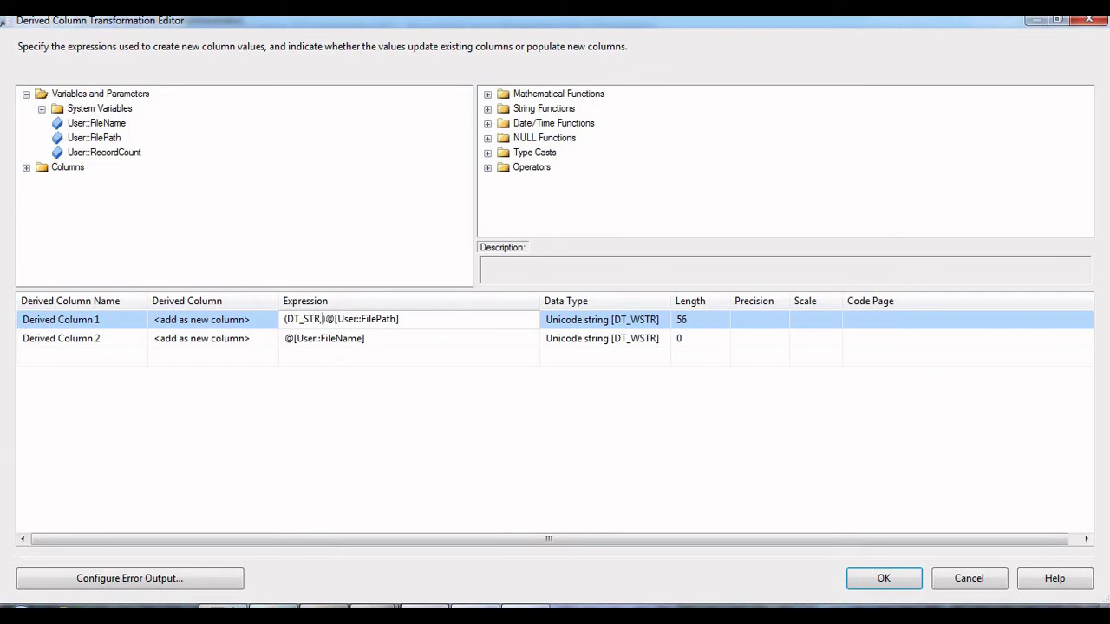
{"action": "type", "text": "00,12"}
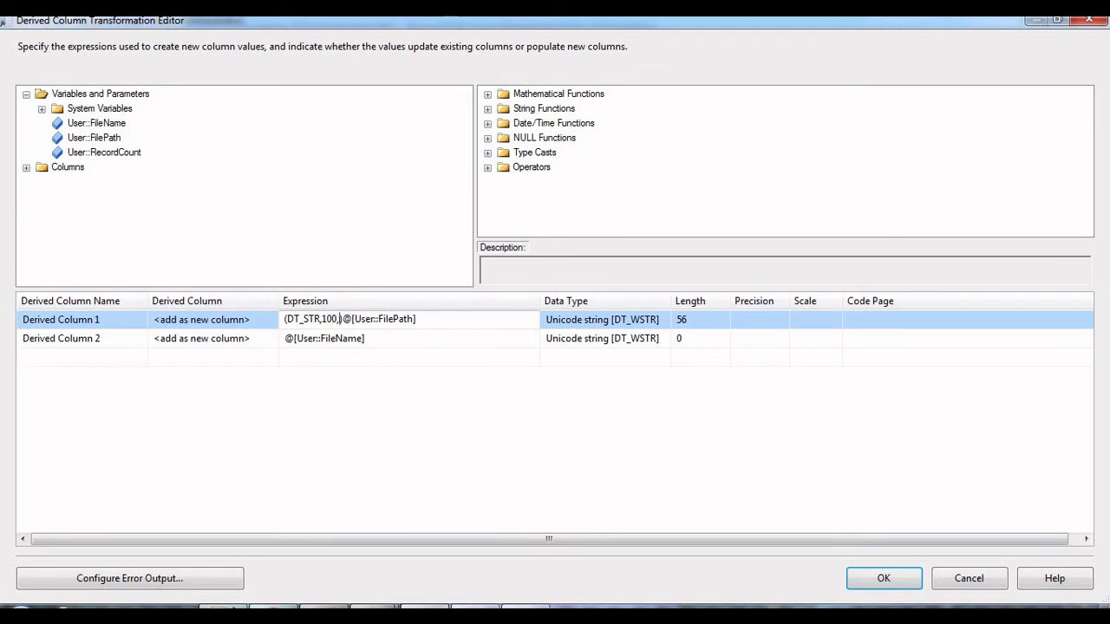
{"action": "type", "text": "52"}
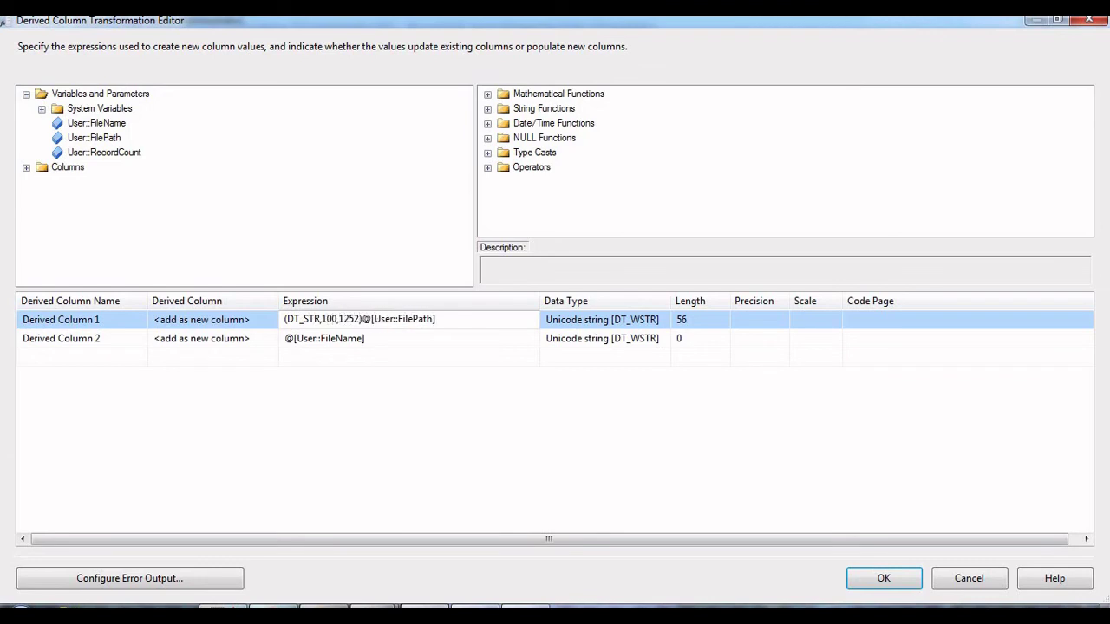
{"action": "key", "text": "Return"}
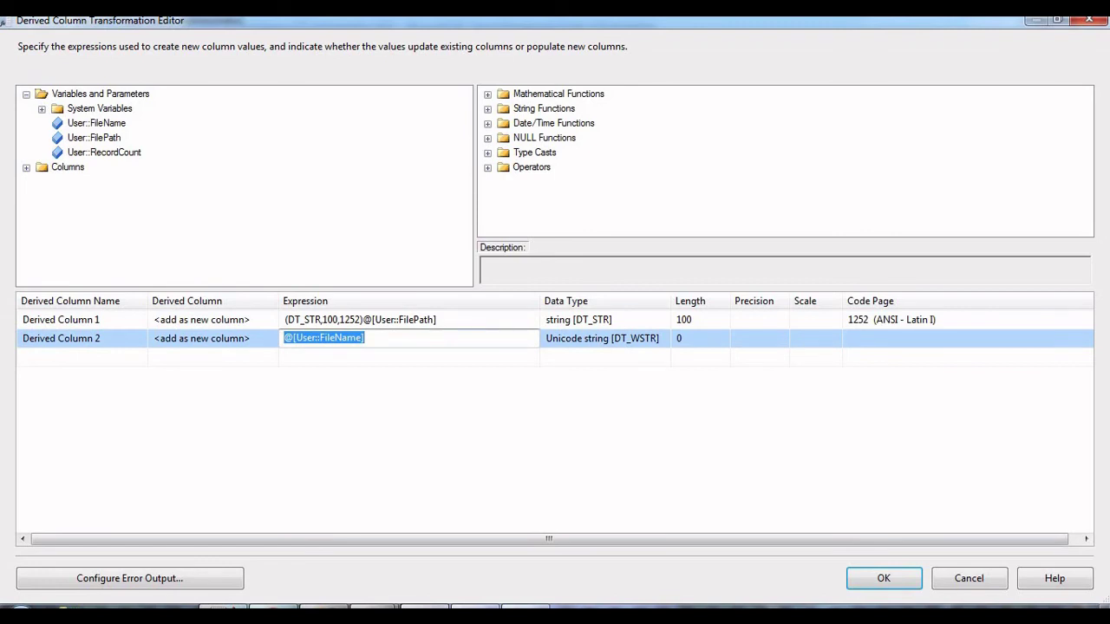
{"action": "left_click", "coordinate": [605, 319]}
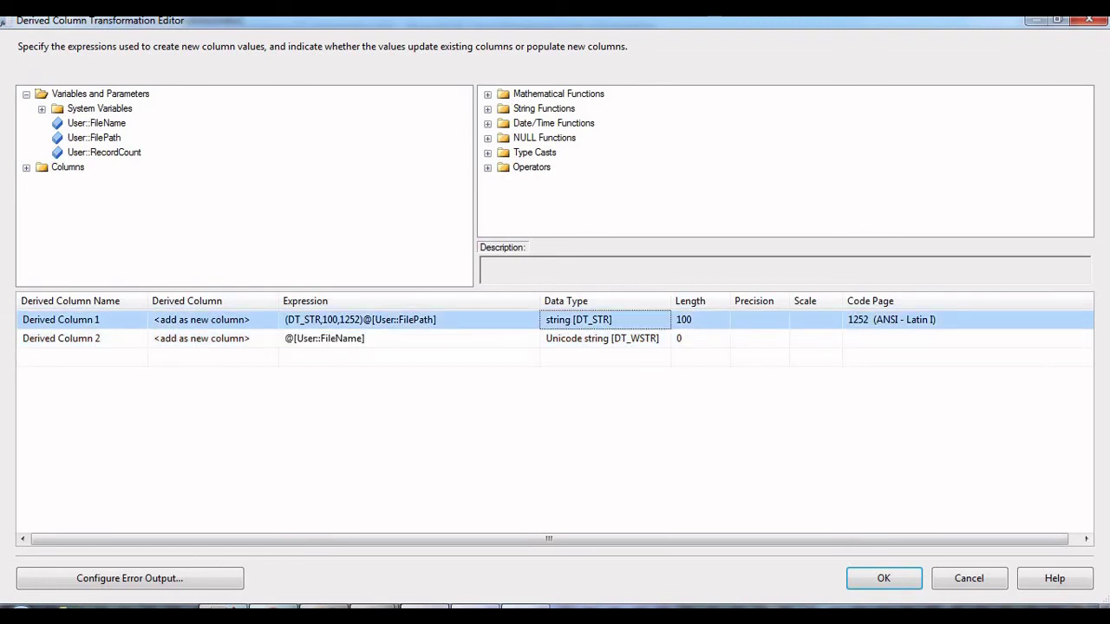
Step: Cast the FileName expression as (DT_STR,50,1252)@[User::FileName], check both column lengths, and accept the derived columns
{"action": "left_click", "coordinate": [284, 338]}
{"action": "type", "text": "()"}
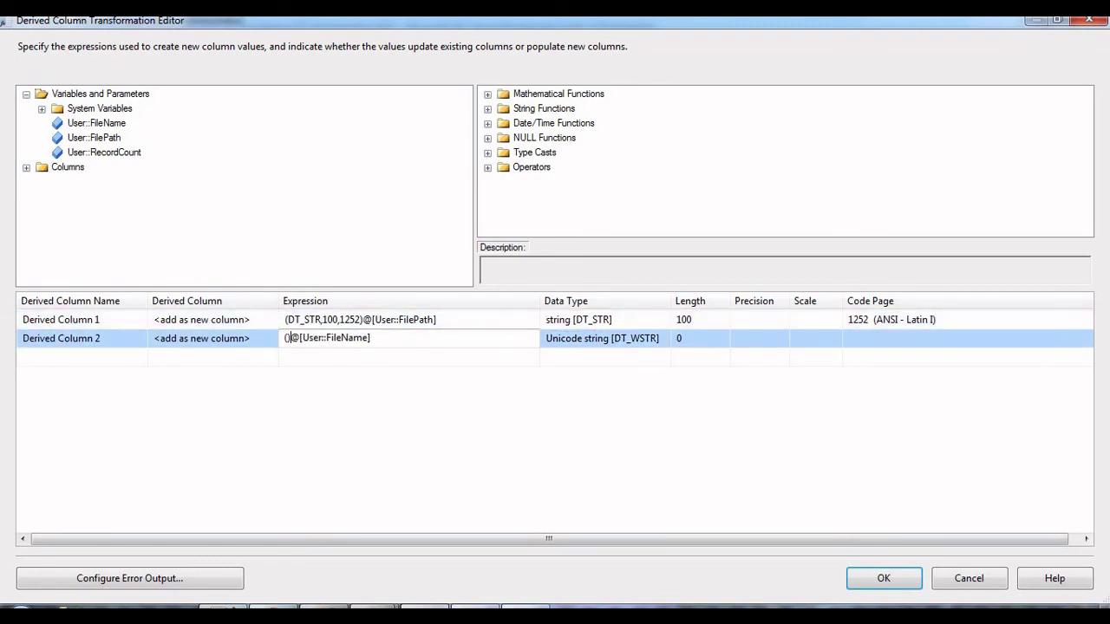
{"action": "key", "text": "Left"}
{"action": "type", "text": "DT_S"}
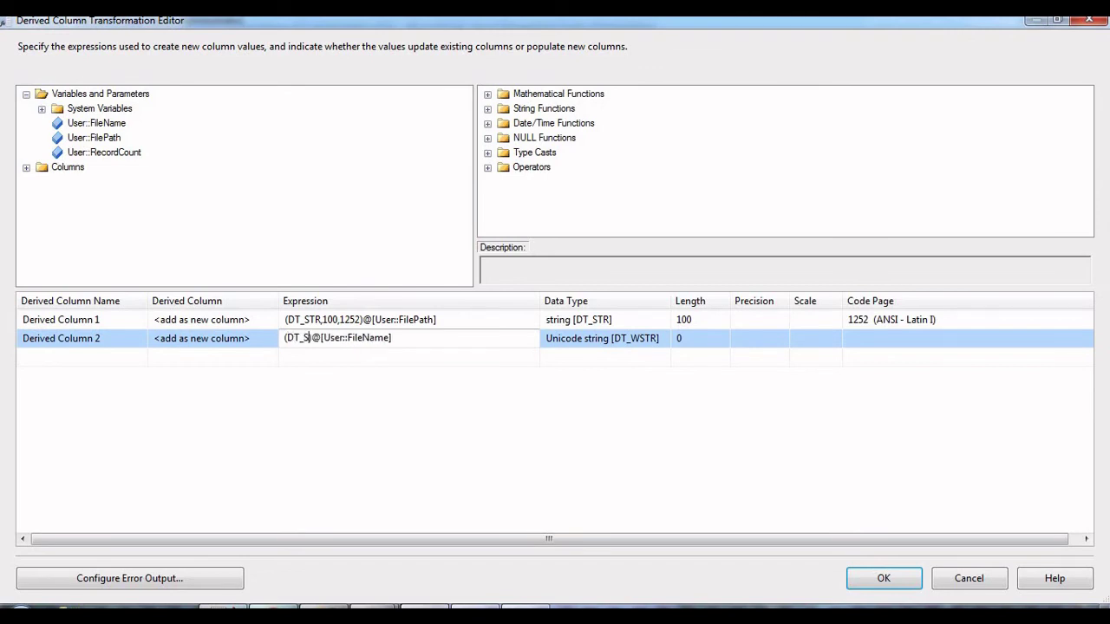
{"action": "type", "text": "TR,50"}
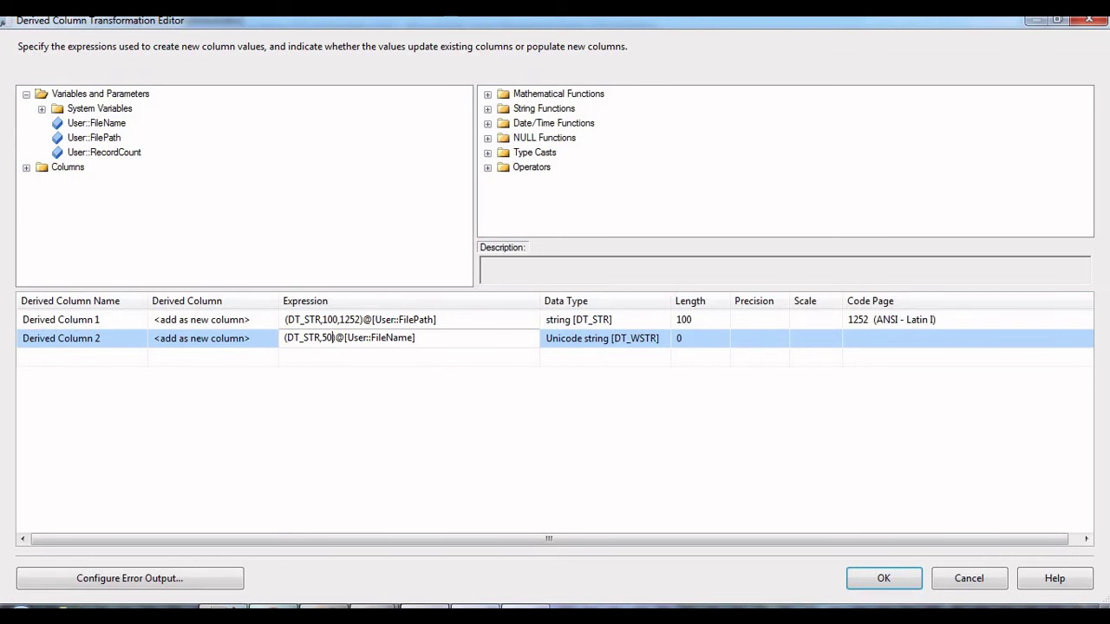
{"action": "type", "text": ",1252"}
{"action": "key", "text": "Return"}
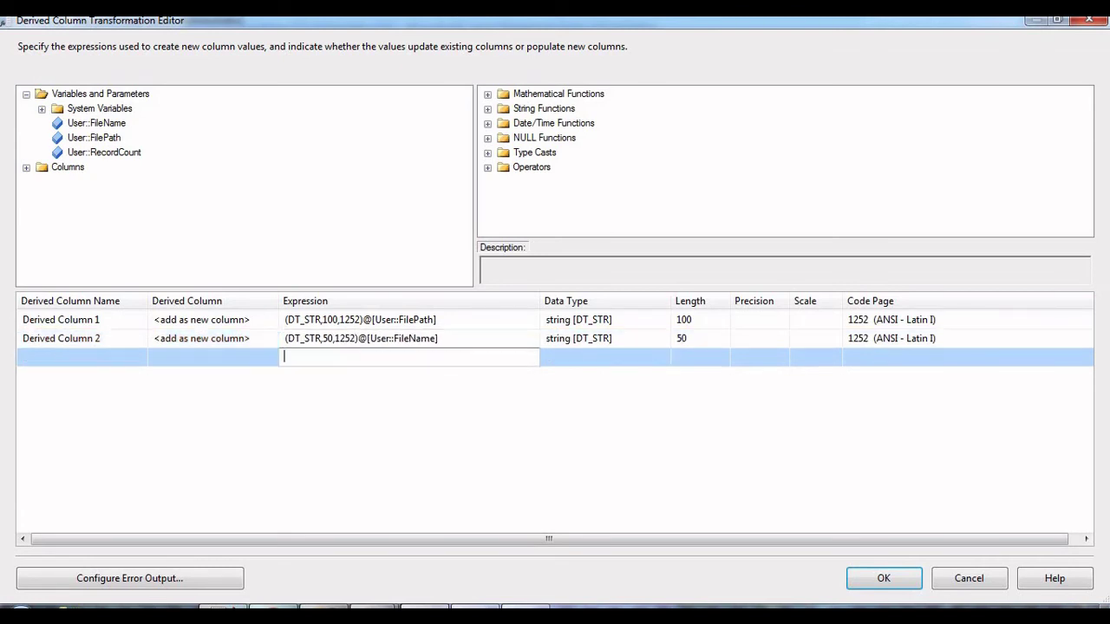
{"action": "key", "text": "Escape"}
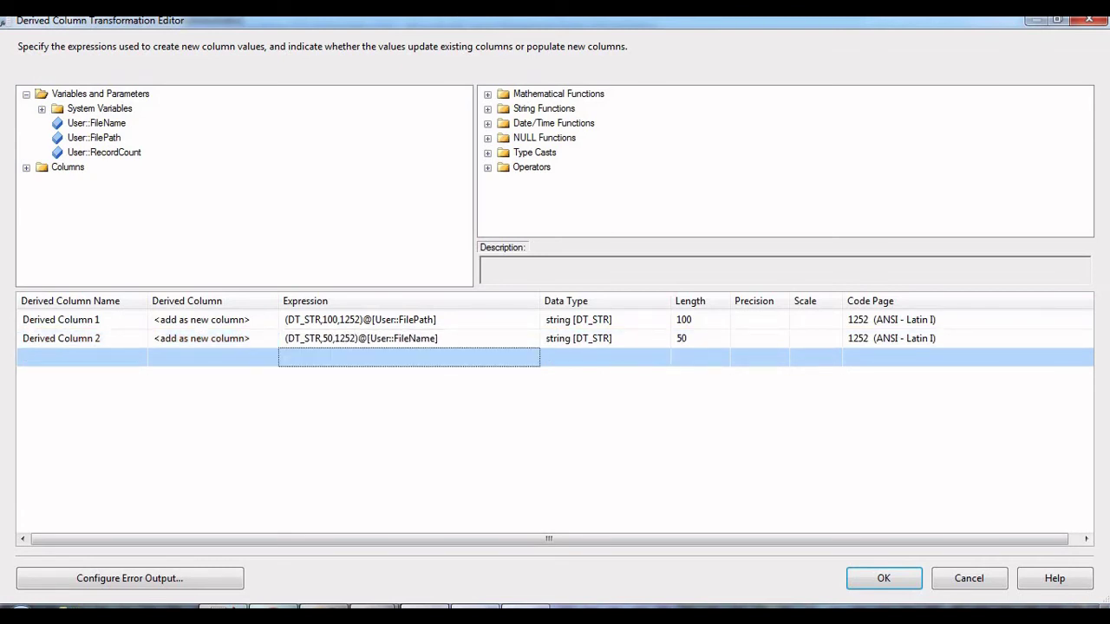
{"action": "left_click", "coordinate": [700, 319]}
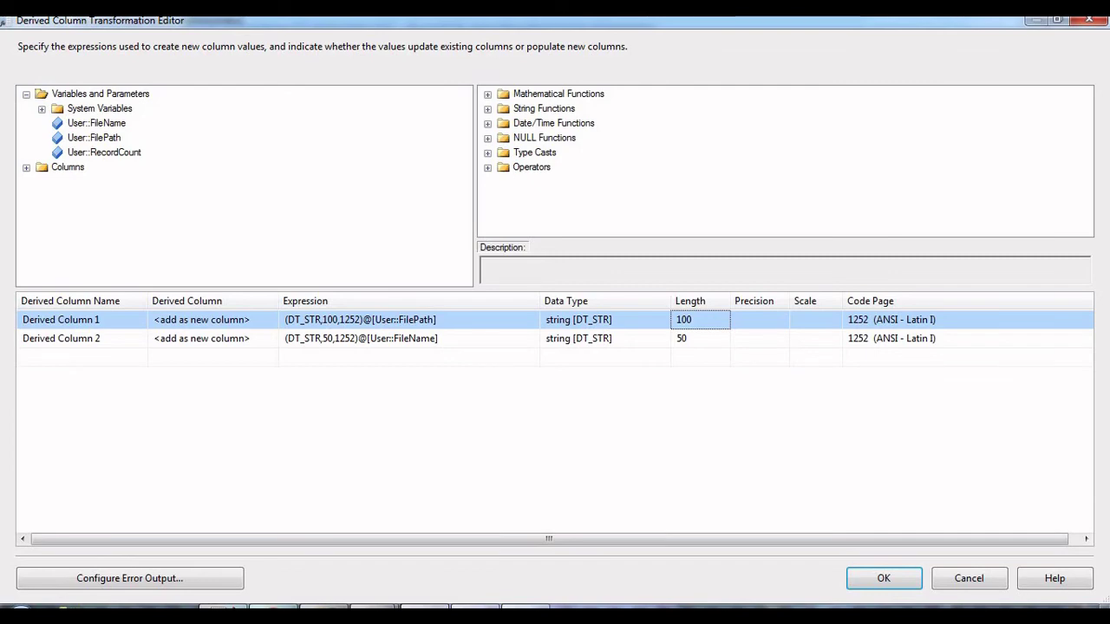
{"action": "left_click", "coordinate": [699, 338]}
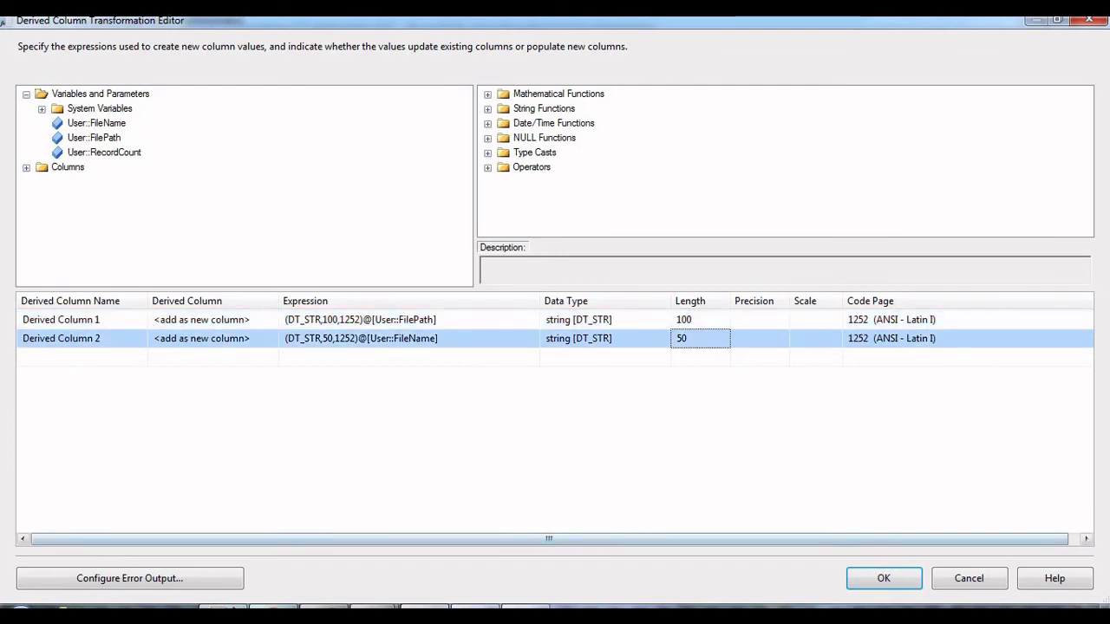
{"action": "key", "text": "Return"}
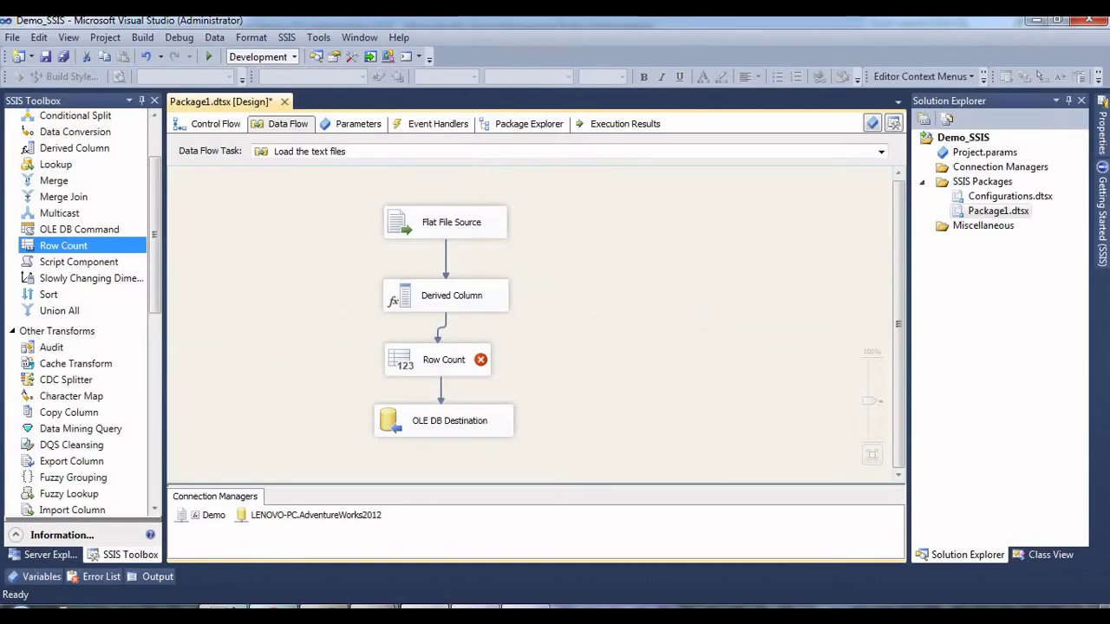
Step: Reopen the Derived Column transformation and rename Derived Column 1 to FilePath and Derived Column 2 to FileName
{"action": "double_click", "coordinate": [445, 296]}
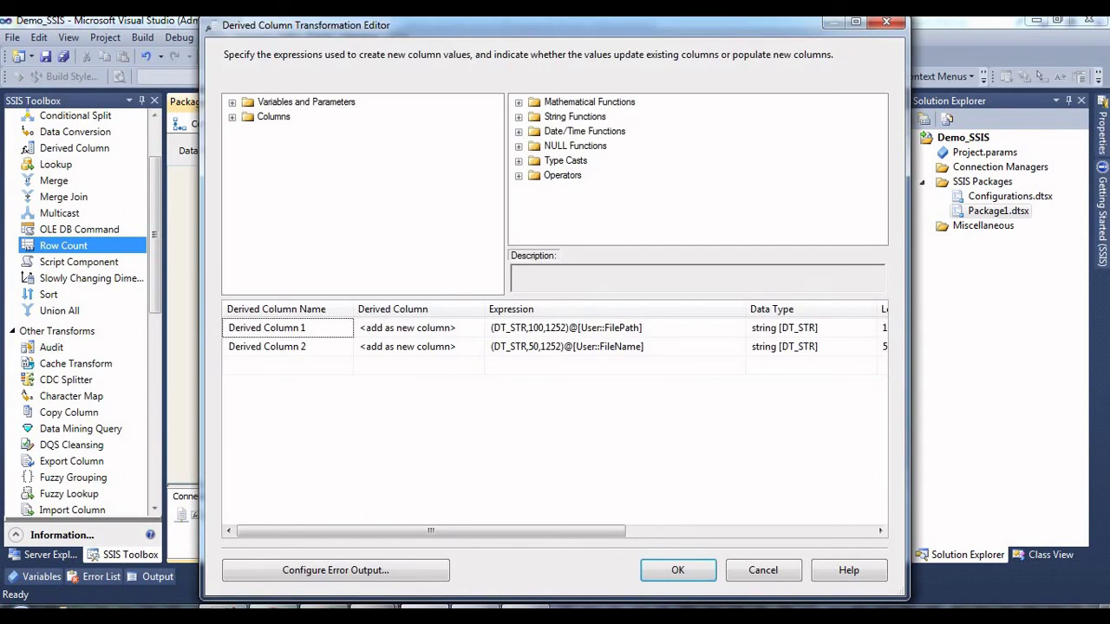
{"action": "left_click", "coordinate": [856, 22]}
{"action": "left_click", "coordinate": [97, 319]}
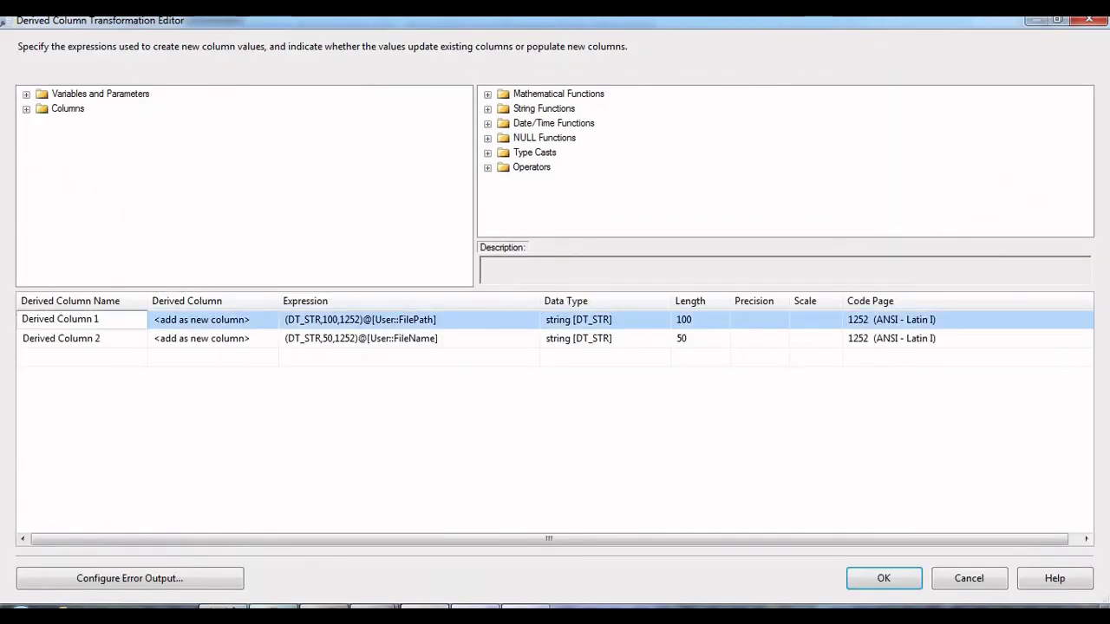
{"action": "left_click", "coordinate": [97, 319]}
{"action": "type", "text": "FilePath"}
{"action": "key", "text": "Down"}
{"action": "type", "text": "FileNam"}
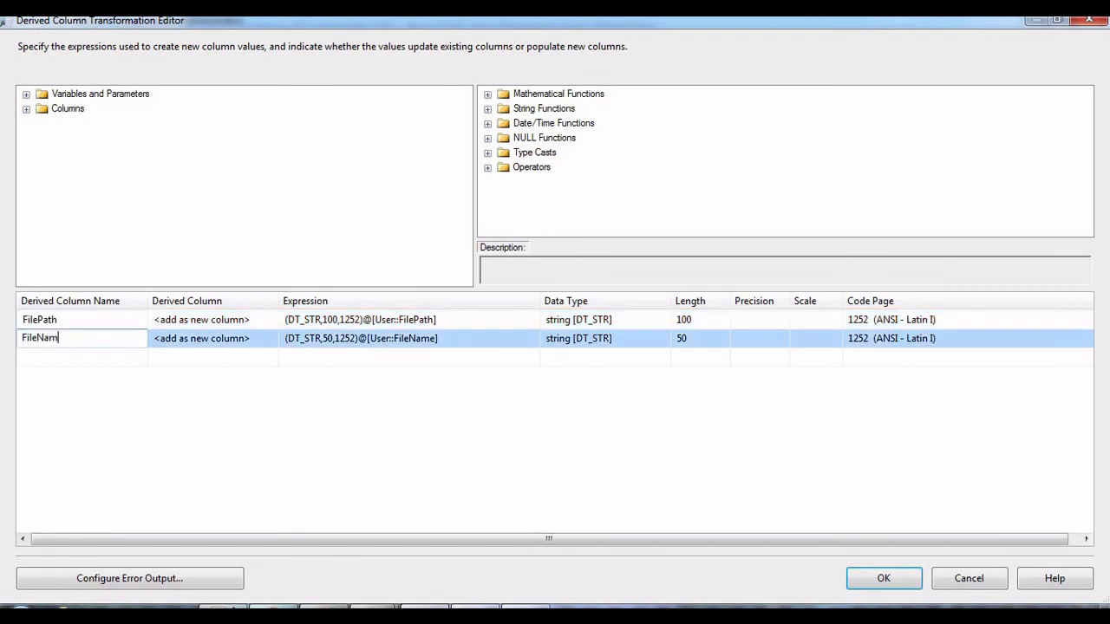
{"action": "type", "text": "e"}
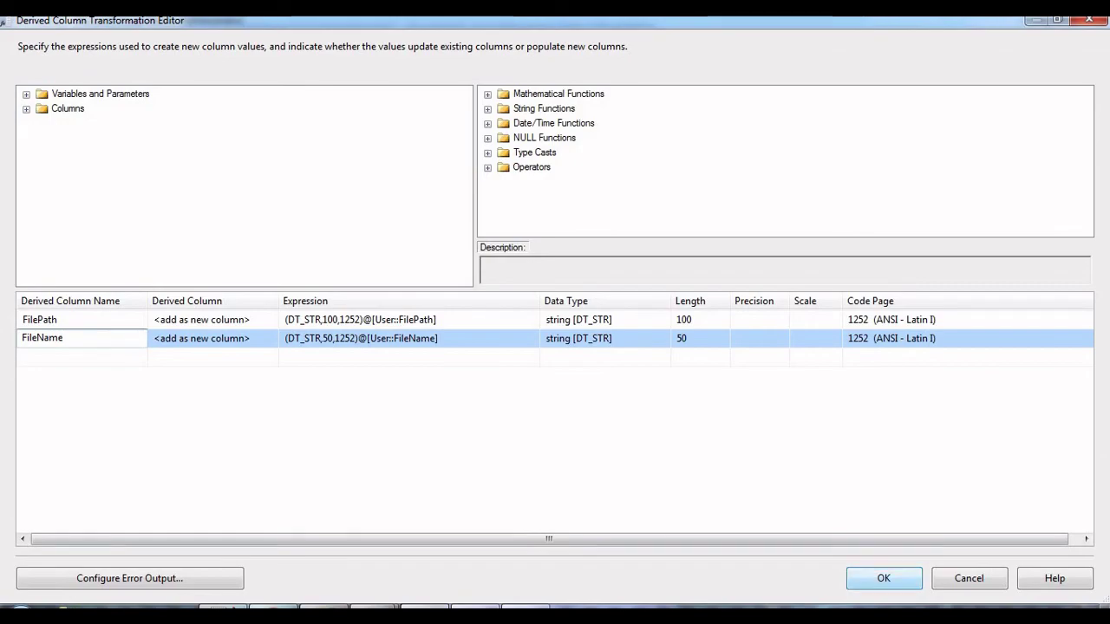
{"action": "key", "text": "Return"}
Step: Align Row Count under Derived Column and assign the User::RecordCount variable to it
{"action": "left_click_drag", "start_coordinate": [438, 360], "coordinate": [450, 360]}
{"action": "double_click", "coordinate": [450, 359]}
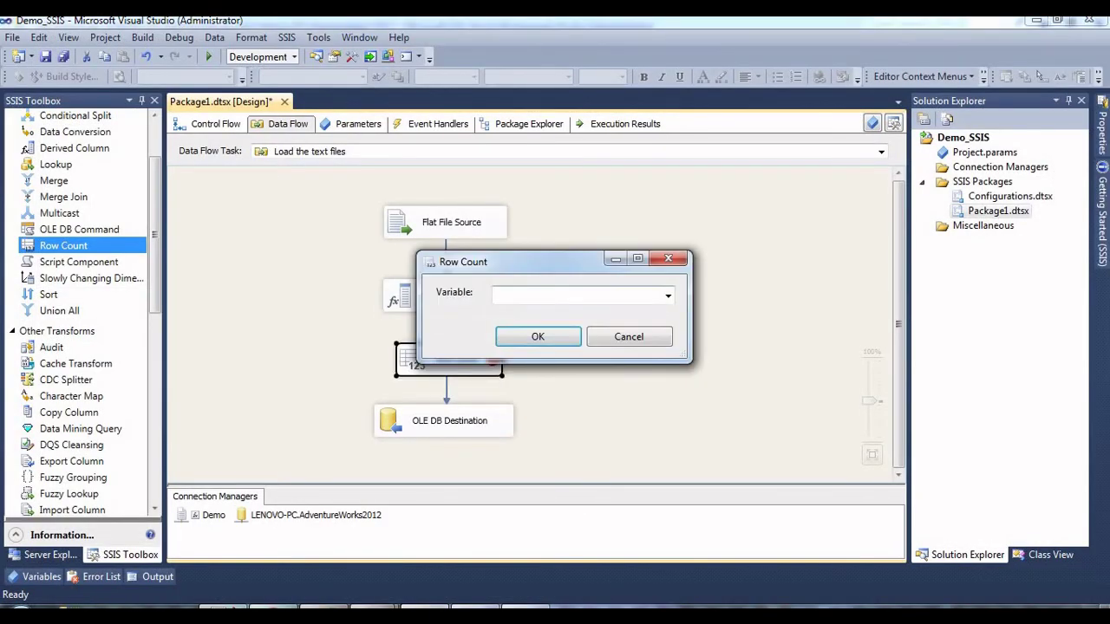
{"action": "left_click", "coordinate": [667, 296]}
{"action": "left_click", "coordinate": [557, 315]}
{"action": "left_click", "coordinate": [537, 336]}
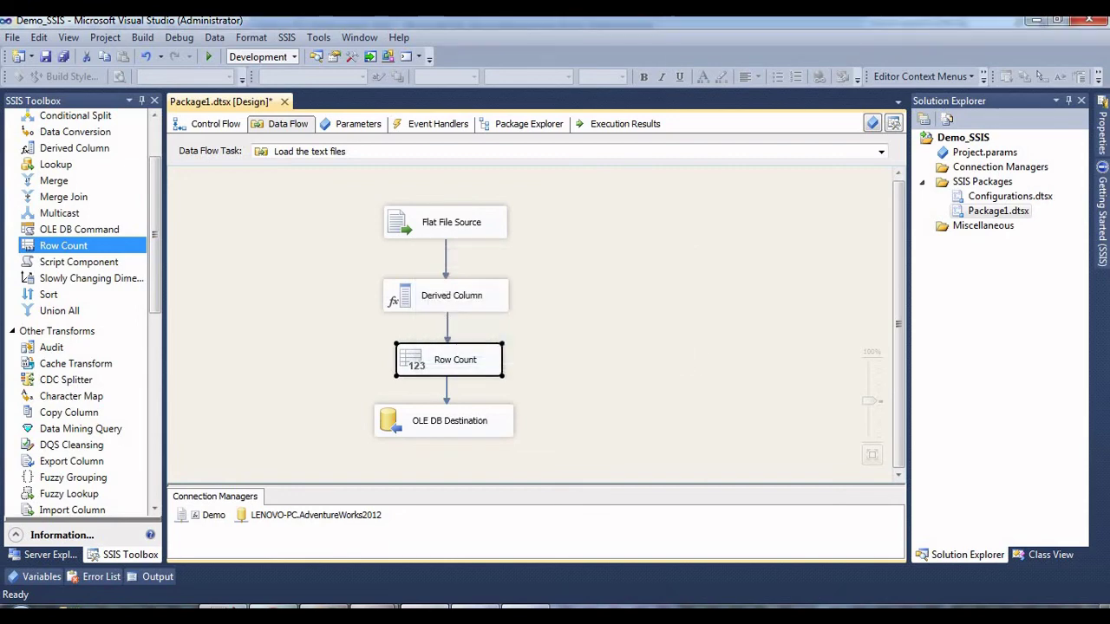
Step: Open the OLE DB Destination editor, then switch to Management Studio and add the statement DROP Table [FilesData] below the TRUNCATE statement
{"action": "double_click", "coordinate": [449, 421]}
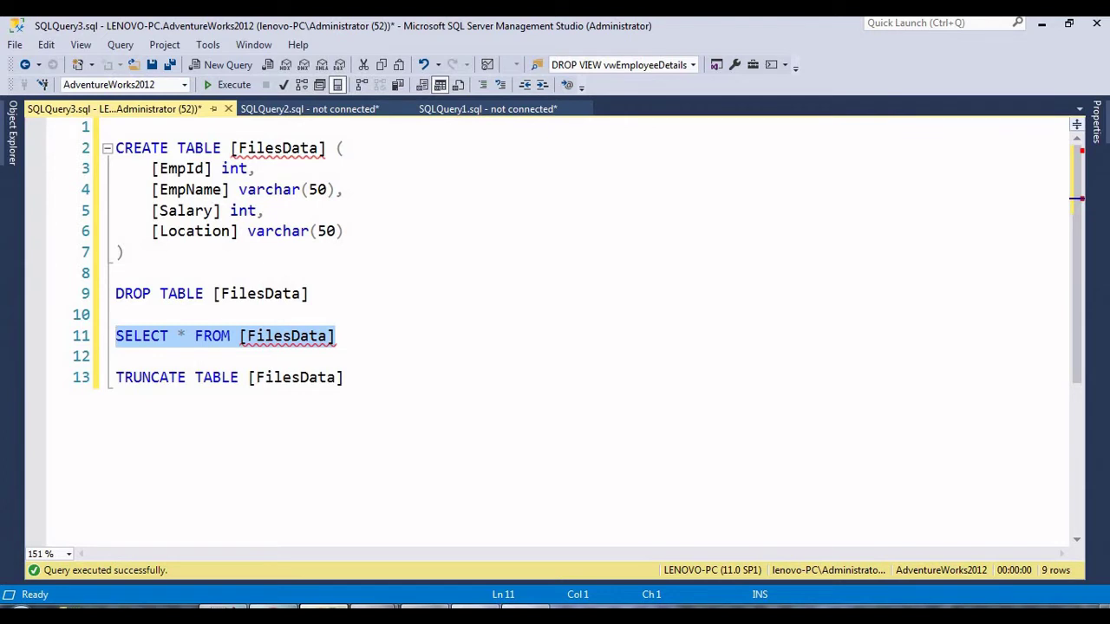
{"action": "left_click", "coordinate": [344, 377]}
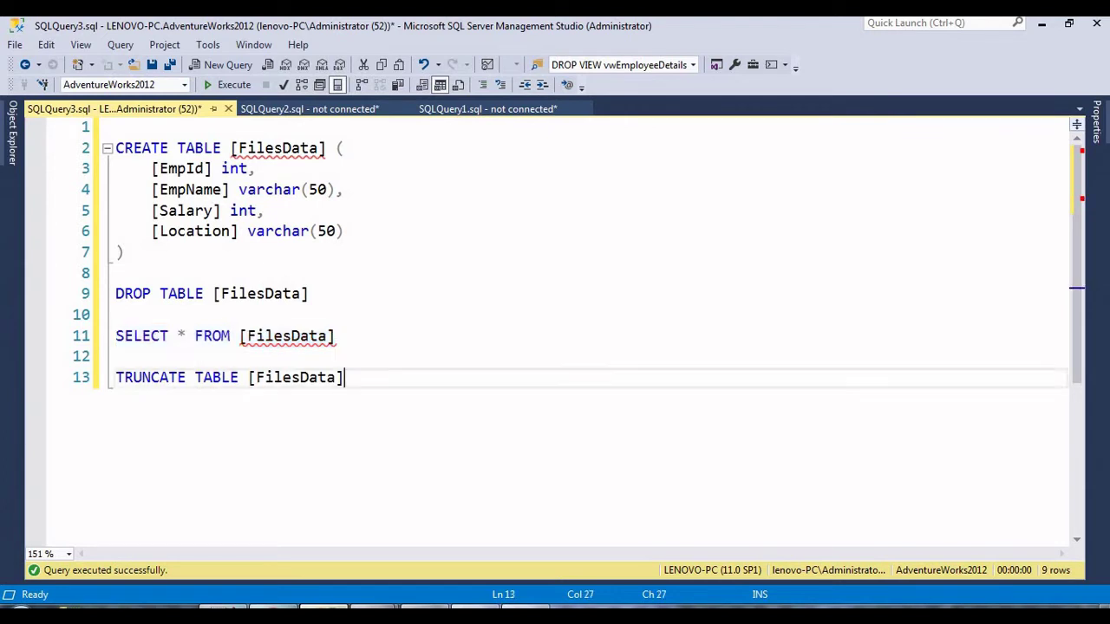
{"action": "key", "text": "Return"}
{"action": "key", "text": "Return"}
{"action": "type", "text": "DROP Table"}
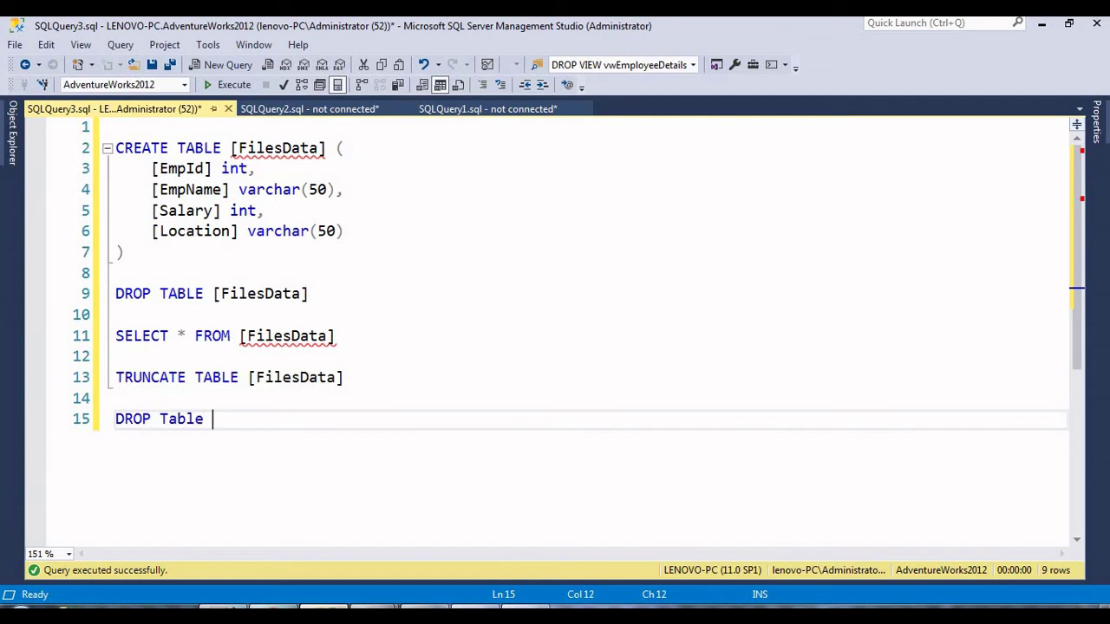
{"action": "double_click", "coordinate": [294, 378]}
{"action": "key", "text": "ctrl+c"}
{"action": "left_click", "coordinate": [213, 418]}
{"action": "key", "text": "ctrl+v"}
Step: Execute only the new DROP Table [FilesData] statement and hide the results pane
{"action": "left_click_drag", "start_coordinate": [308, 418], "coordinate": [116, 419]}
{"action": "key", "text": "F5"}
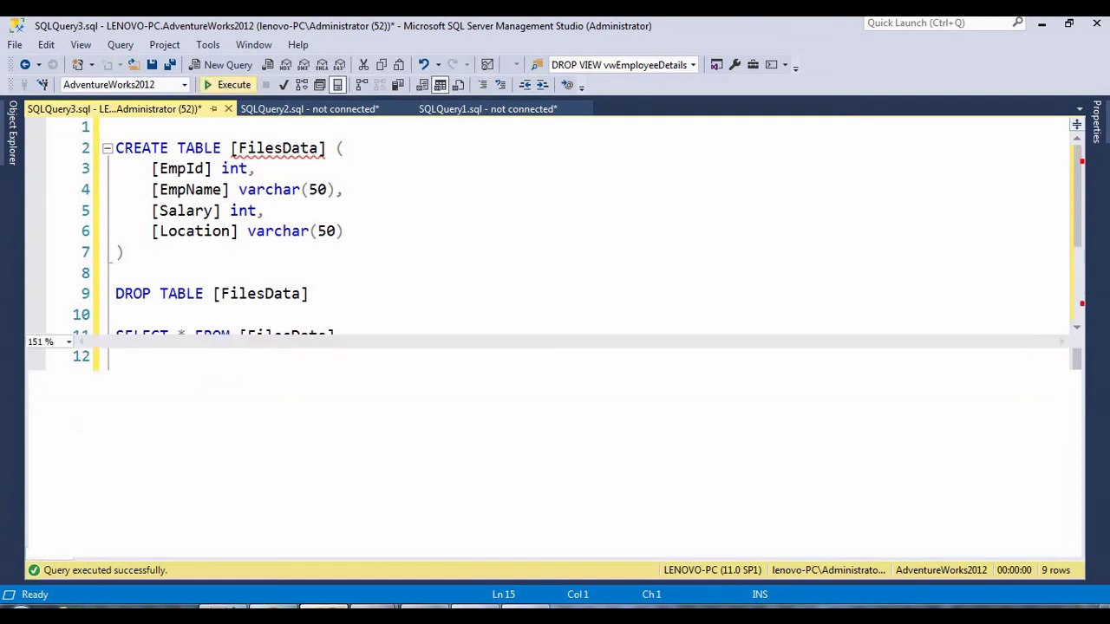
{"action": "key", "text": "ctrl+r"}
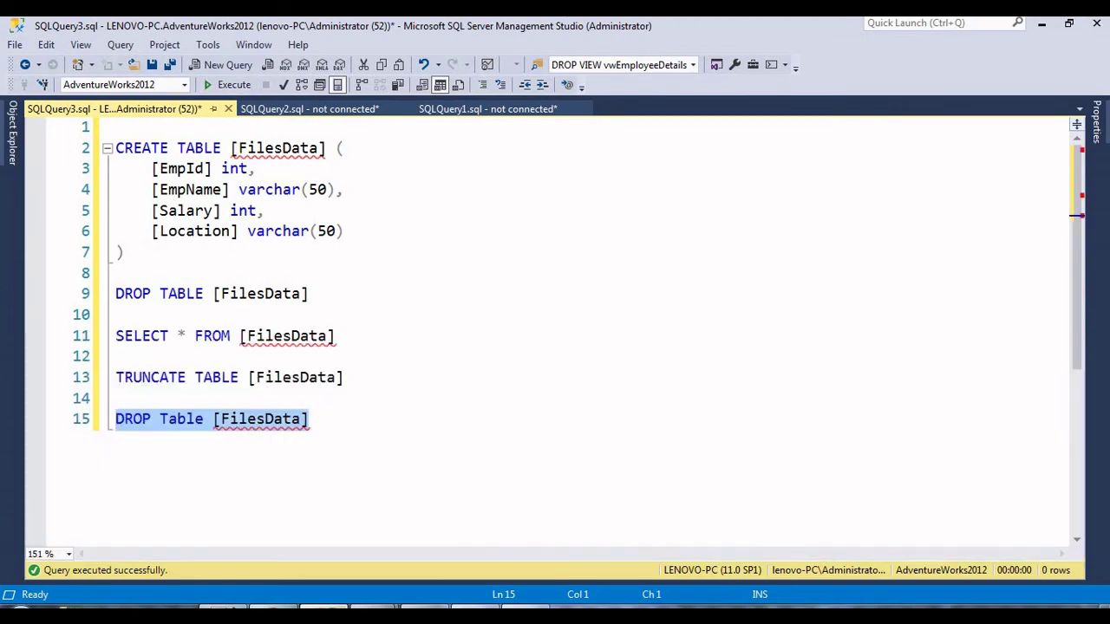
Step: Generate a new-table script in the Visual Studio OLE DB Destination editor and copy it below the DROP statement in the Management Studio query
{"action": "key", "text": "alt+Tab"}
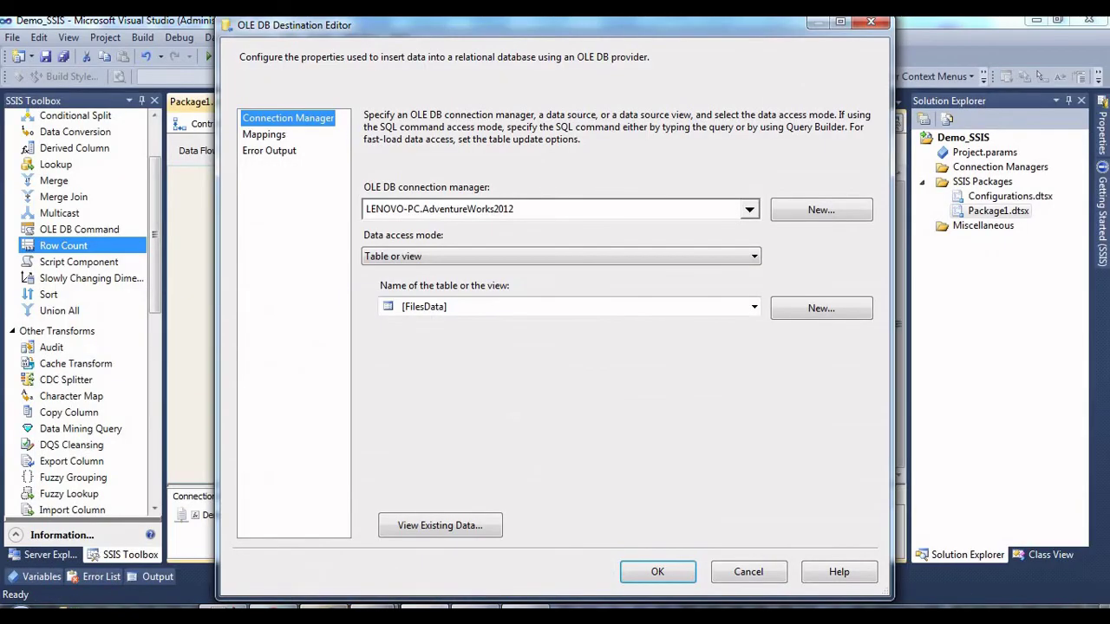
{"action": "left_click", "coordinate": [821, 308]}
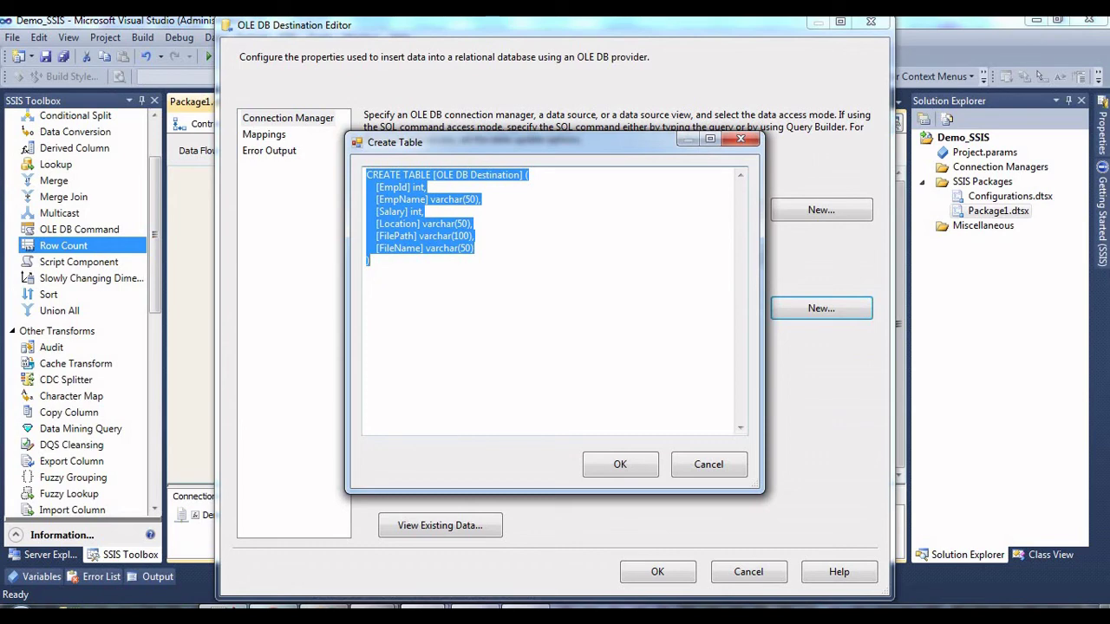
{"action": "key", "text": "alt+Tab"}
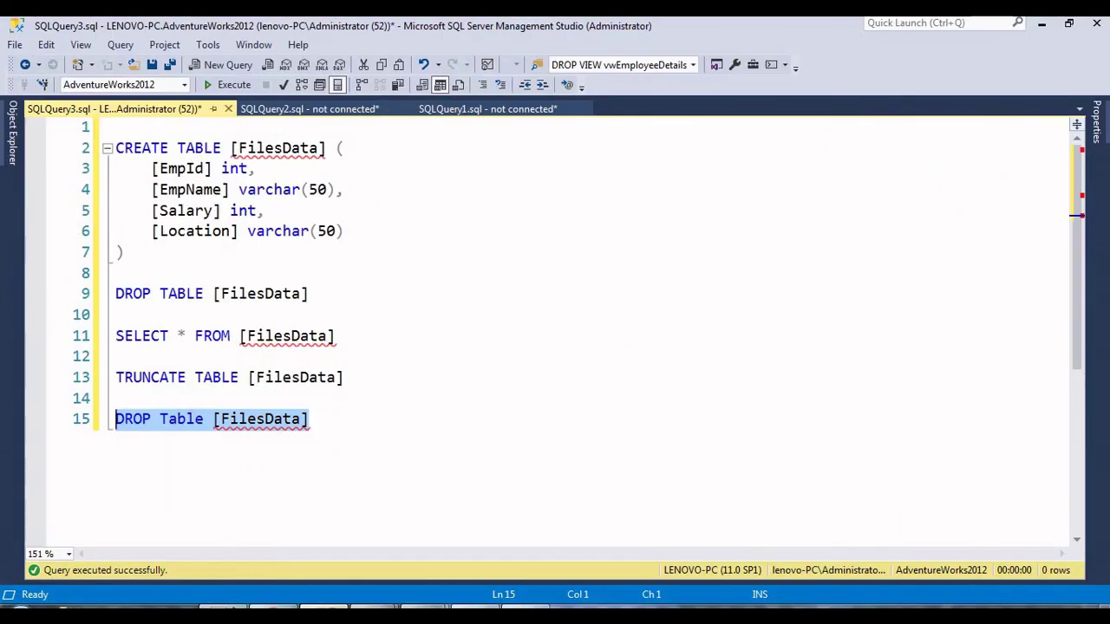
{"action": "key", "text": "End"}
{"action": "key", "text": "Return"}
{"action": "key", "text": "Return"}
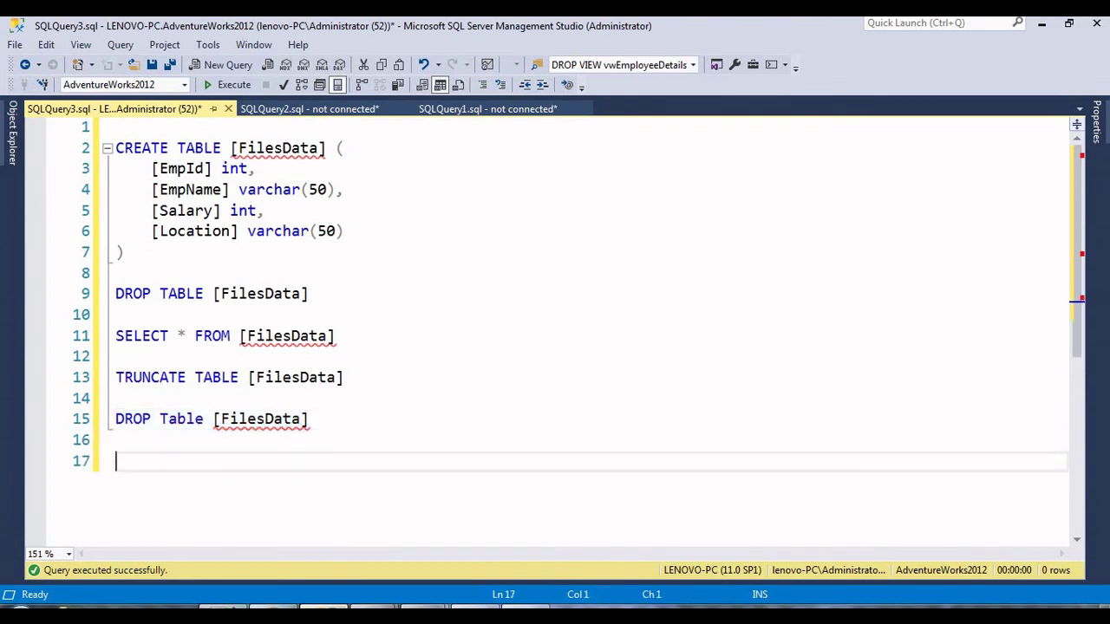
{"action": "type", "text": "CREATE TABLE [OLE DB Destination] (     [EmpId] int,     [EmpName] varchar(50),     [Salary] int,     [Location] varchar(50),     [FilePath] varchar(100),     [FileName] varchar(50) )"}
Step: Replace the table name [OLE DB Destination] in the copied CREATE TABLE script with [FilesData]
{"action": "double_click", "coordinate": [293, 306]}
{"action": "key", "text": "ctrl+c"}
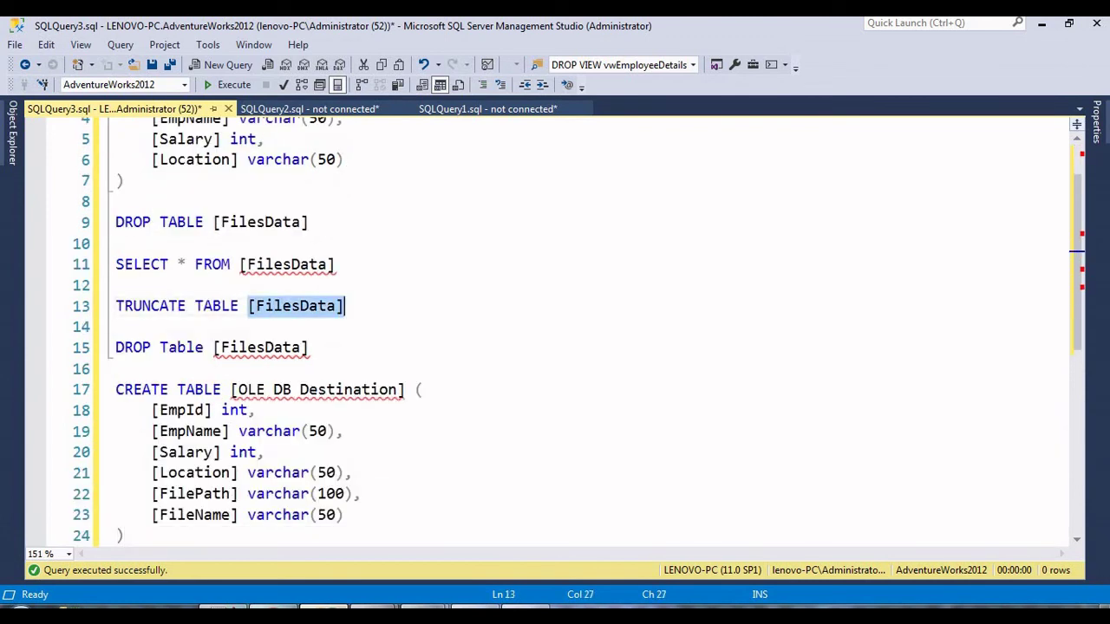
{"action": "left_click_drag", "start_coordinate": [230, 390], "coordinate": [405, 389]}
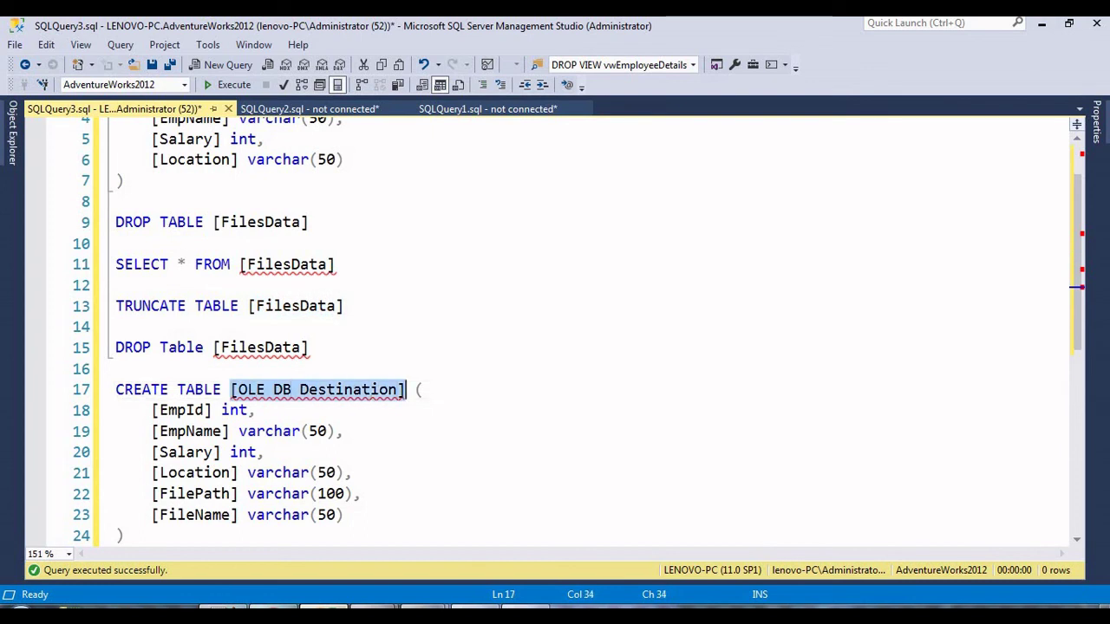
{"action": "key", "text": "ctrl+v"}
{"action": "scroll", "coordinate": [406, 389], "scroll_direction": "down", "scroll_amount": 1}
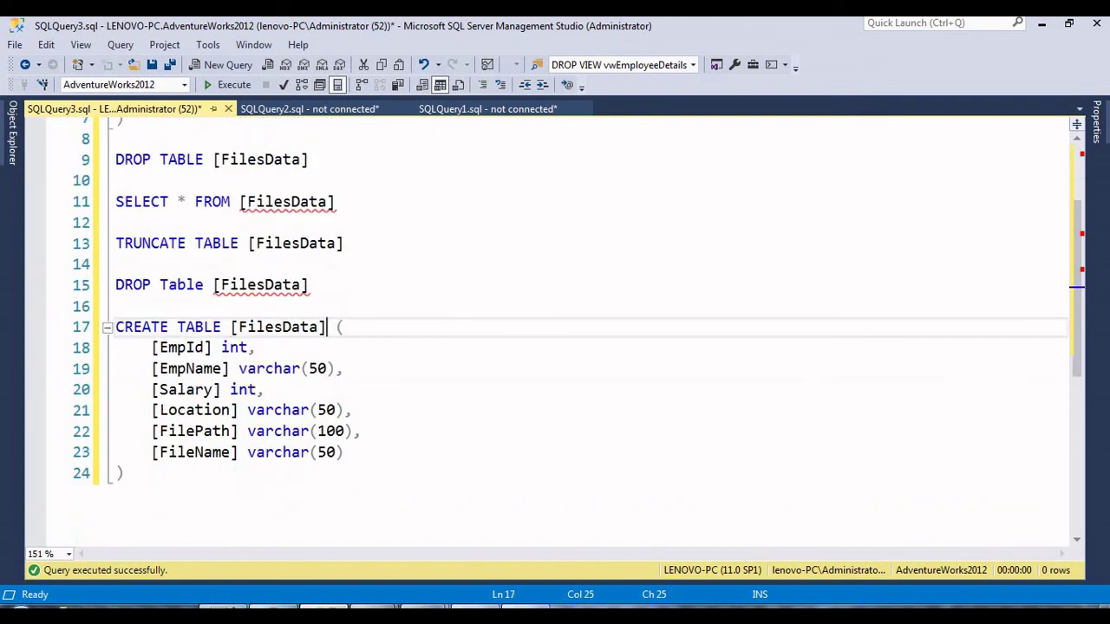
Step: Copy the edited CREATE TABLE [FilesData] script into the destination editor's Create Table dialog in Visual Studio and create the table
{"action": "left_click_drag", "start_coordinate": [124, 473], "coordinate": [117, 327]}
{"action": "key", "text": "ctrl+c"}
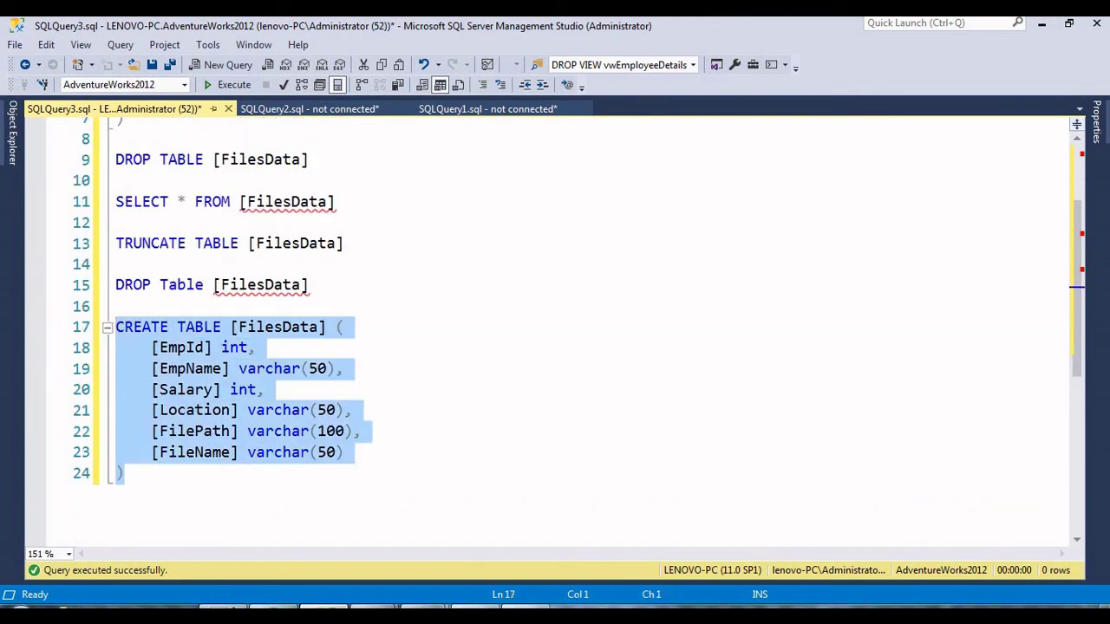
{"action": "left_click", "coordinate": [425, 607]}
{"action": "left_click", "coordinate": [513, 520]}
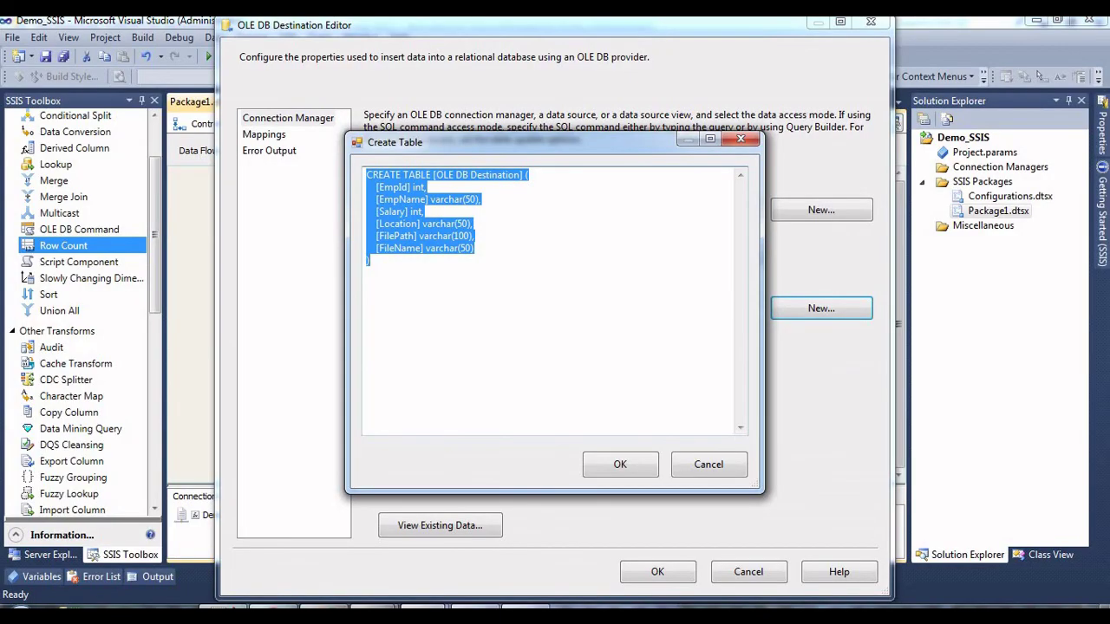
{"action": "key", "text": "ctrl+v"}
{"action": "left_click", "coordinate": [620, 464]}
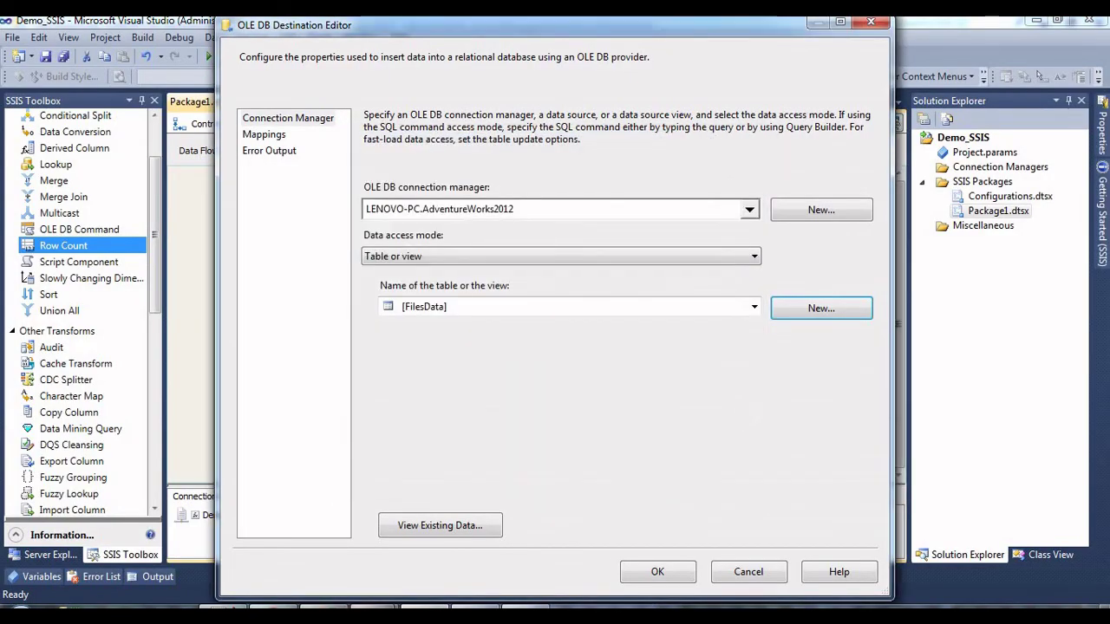
Step: Map the FilePath and FileName input columns to their matching destination columns and accept the OLE DB Destination settings
{"action": "left_click", "coordinate": [263, 134]}
{"action": "left_click", "coordinate": [477, 410]}
{"action": "left_click", "coordinate": [599, 409]}
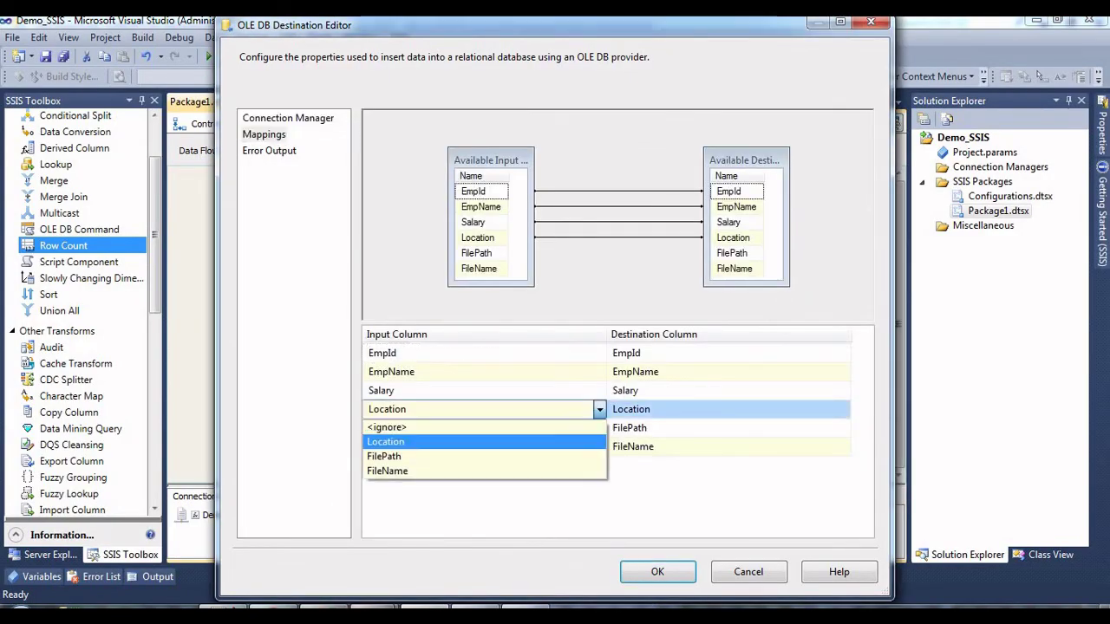
{"action": "left_click", "coordinate": [599, 409]}
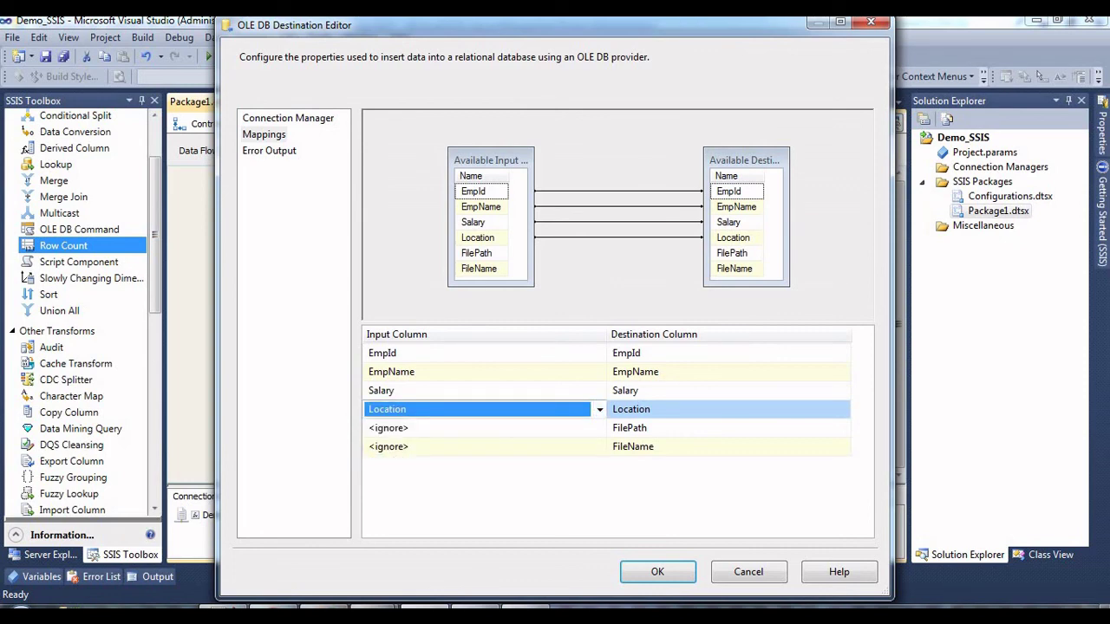
{"action": "left_click", "coordinate": [599, 427]}
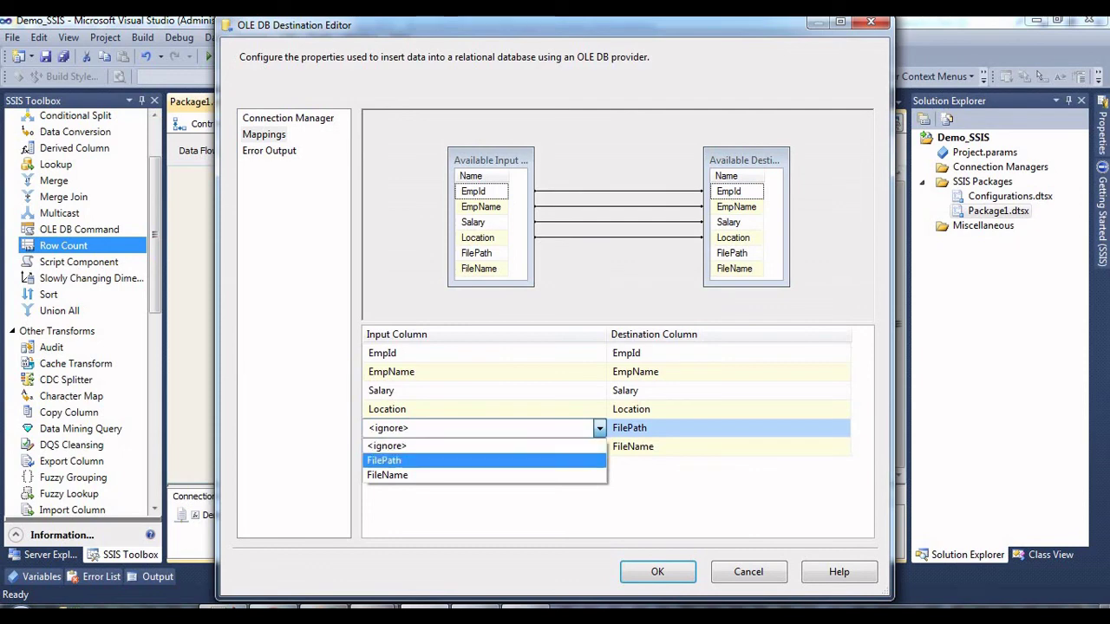
{"action": "left_click", "coordinate": [385, 459]}
{"action": "left_click", "coordinate": [599, 447]}
{"action": "left_click", "coordinate": [388, 478]}
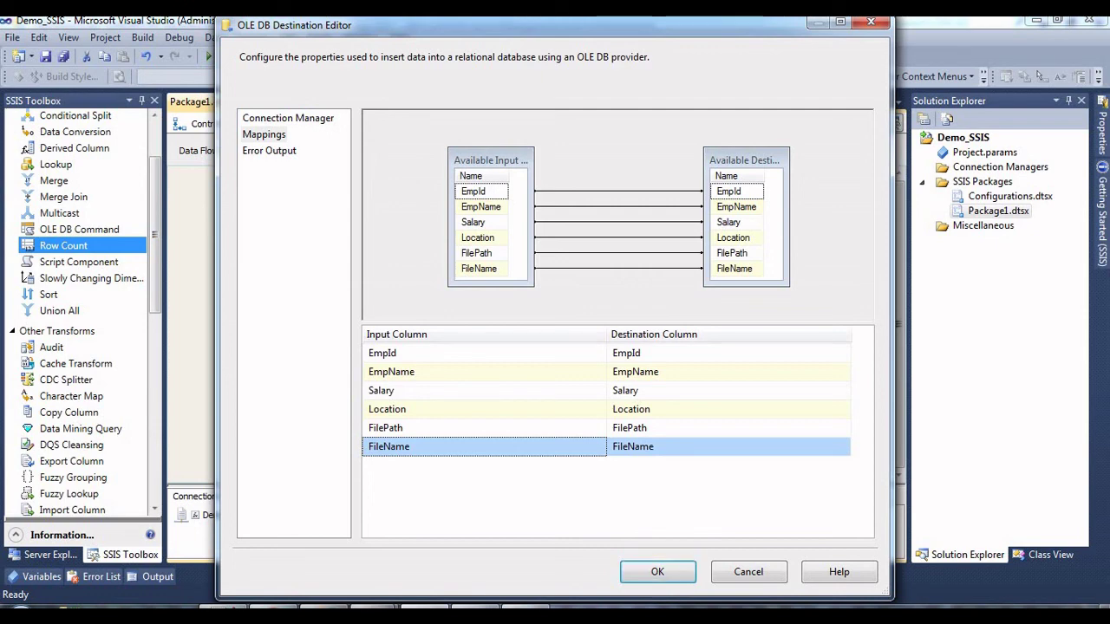
{"action": "key", "text": "Return"}
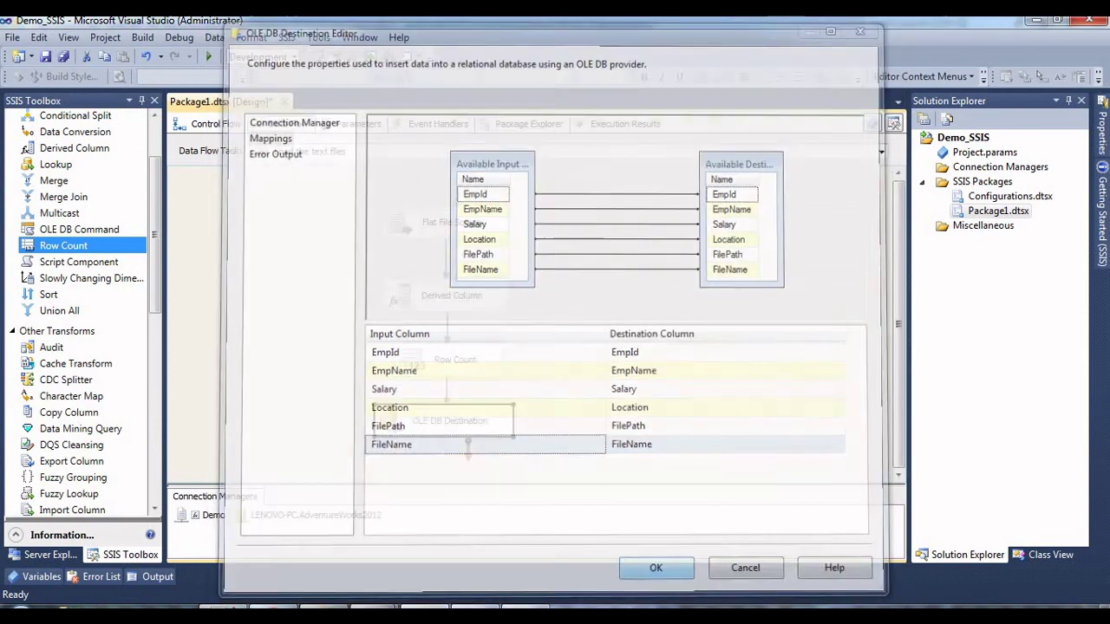
Step: Save the package and execute Package1.dtsx
{"action": "key", "text": "ctrl+s"}
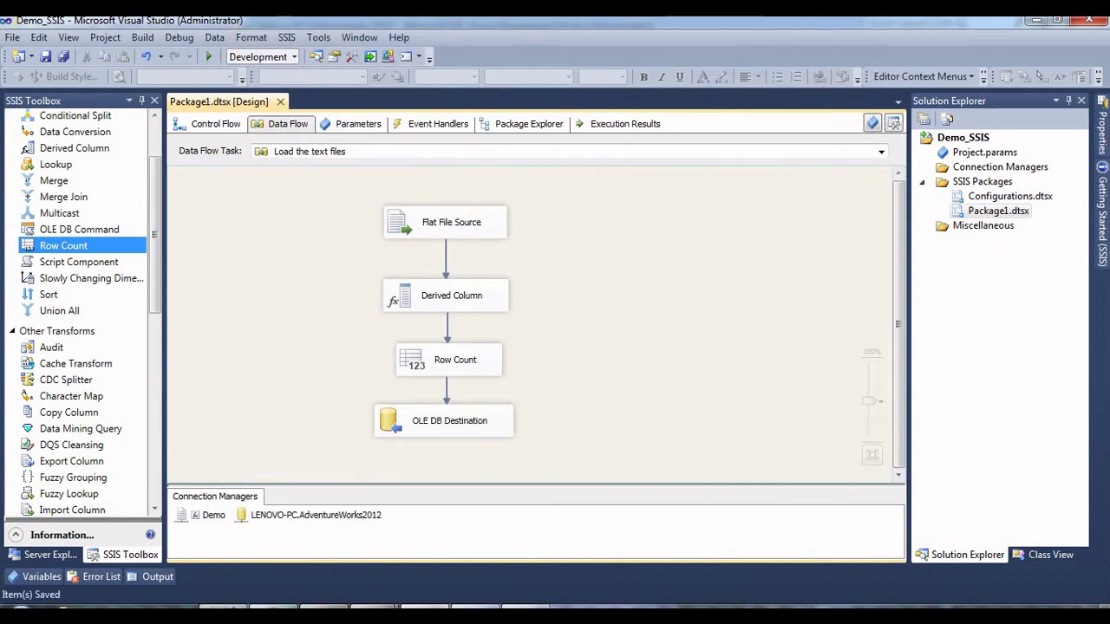
{"action": "right_click", "coordinate": [997, 210]}
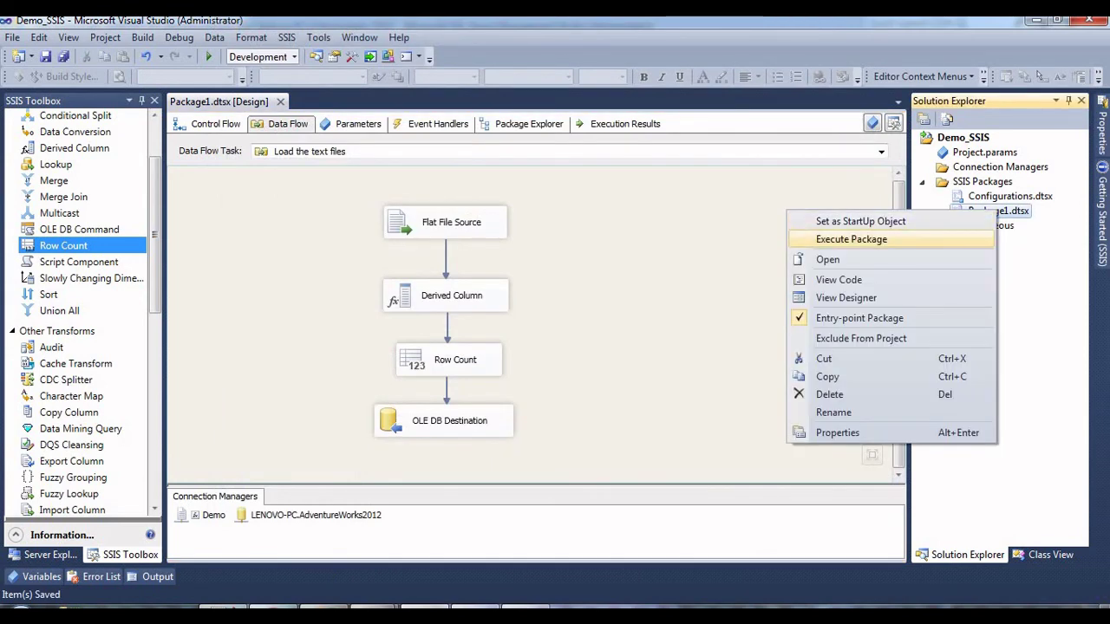
{"action": "left_click", "coordinate": [851, 239]}
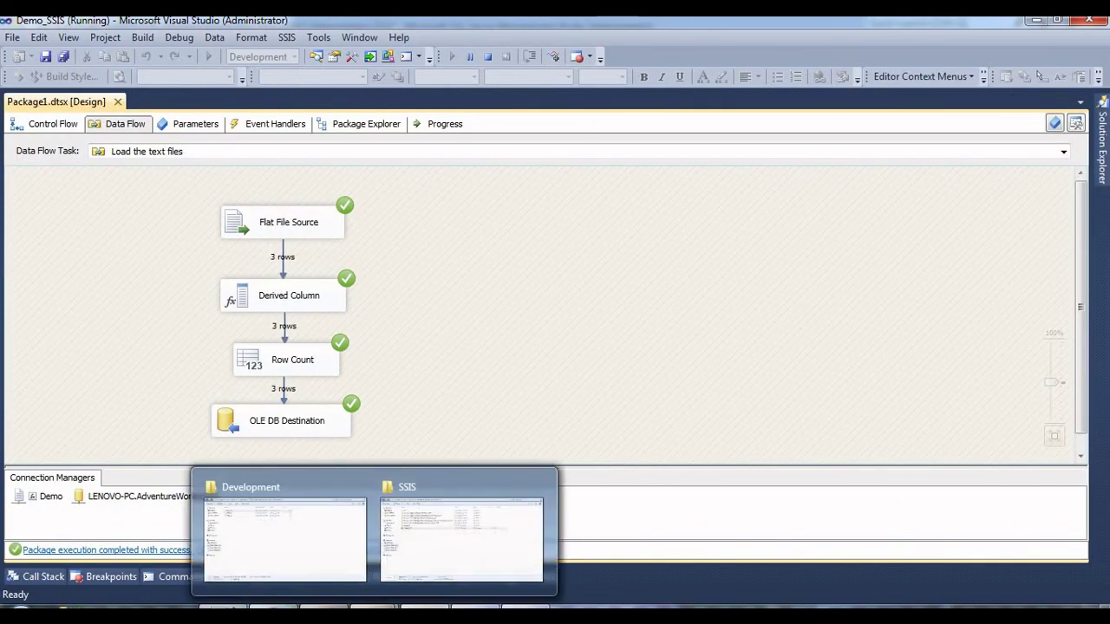
Step: Switch to Management Studio and run only the SELECT * FROM [FilesData] query
{"action": "left_click", "coordinate": [325, 606]}
{"action": "left_click", "coordinate": [381, 264]}
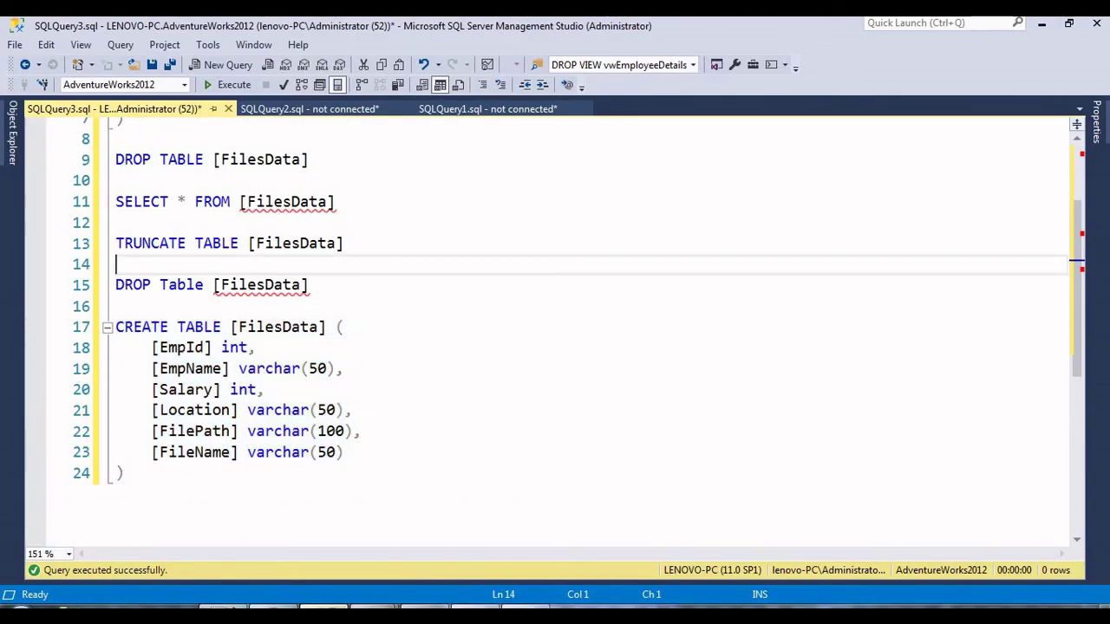
{"action": "left_click_drag", "start_coordinate": [338, 202], "coordinate": [116, 202]}
{"action": "left_click", "coordinate": [229, 84]}
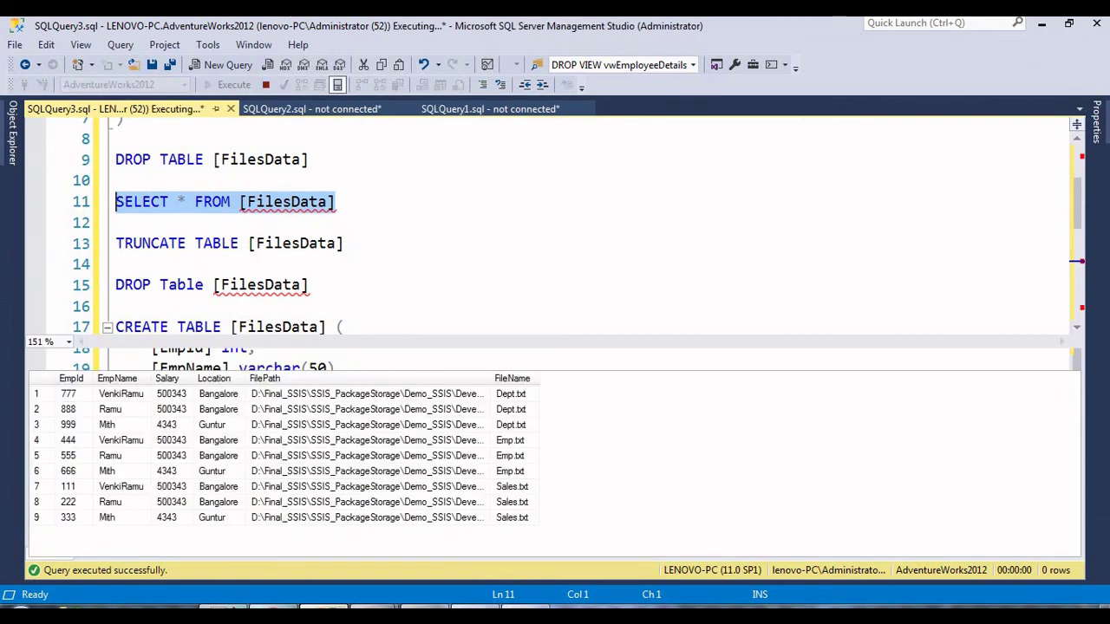
Step: Widen the FilePath result column and examine the file path and file name values for the Dept, Emp and Sales rows
{"action": "left_click", "coordinate": [367, 425]}
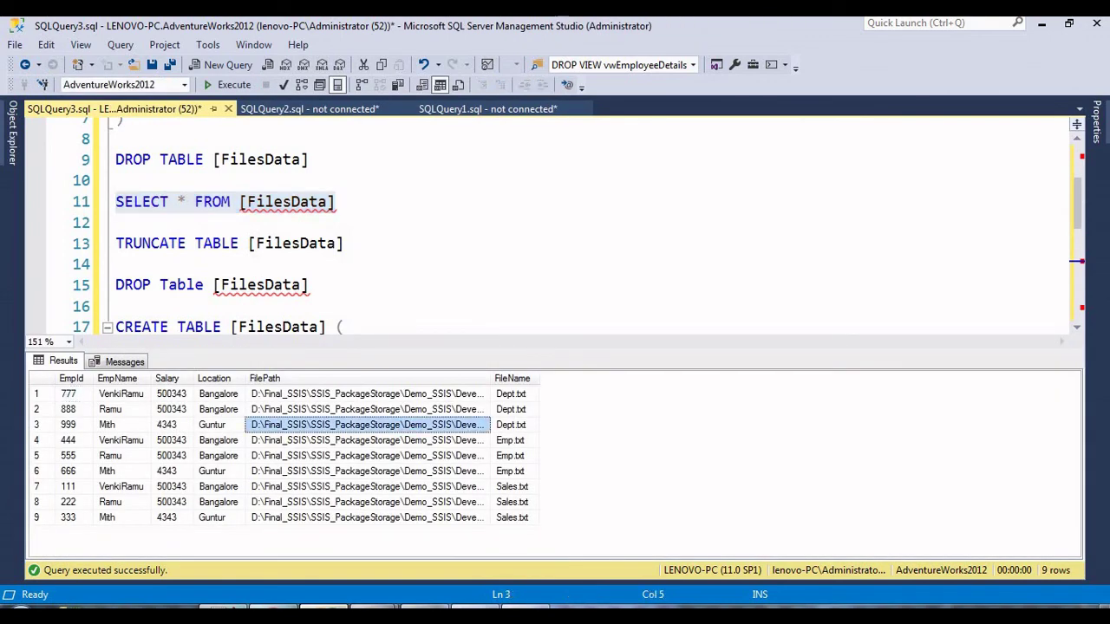
{"action": "left_click_drag", "start_coordinate": [490, 378], "coordinate": [711, 378]}
{"action": "left_click_drag", "start_coordinate": [434, 394], "coordinate": [434, 425]}
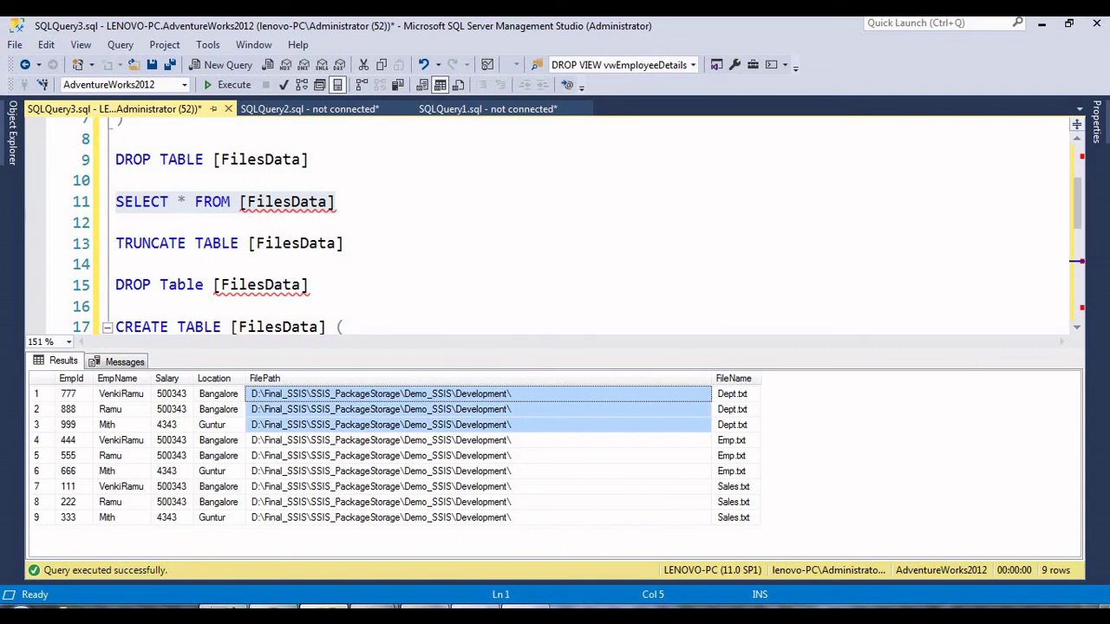
{"action": "left_click_drag", "start_coordinate": [733, 395], "coordinate": [733, 425]}
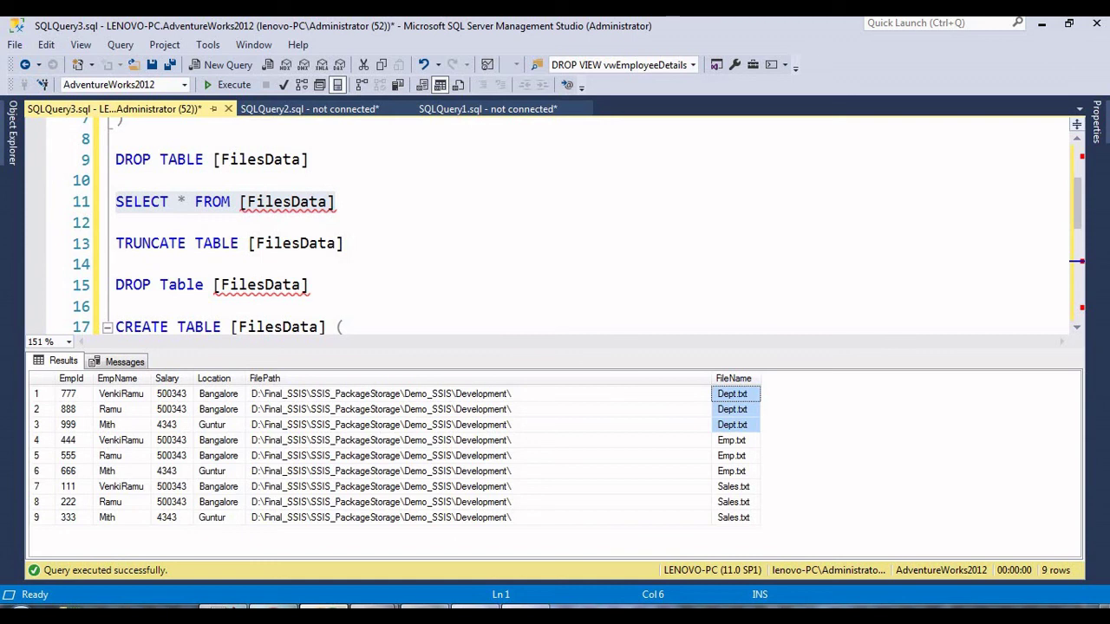
{"action": "left_click_drag", "start_coordinate": [68, 393], "coordinate": [68, 455]}
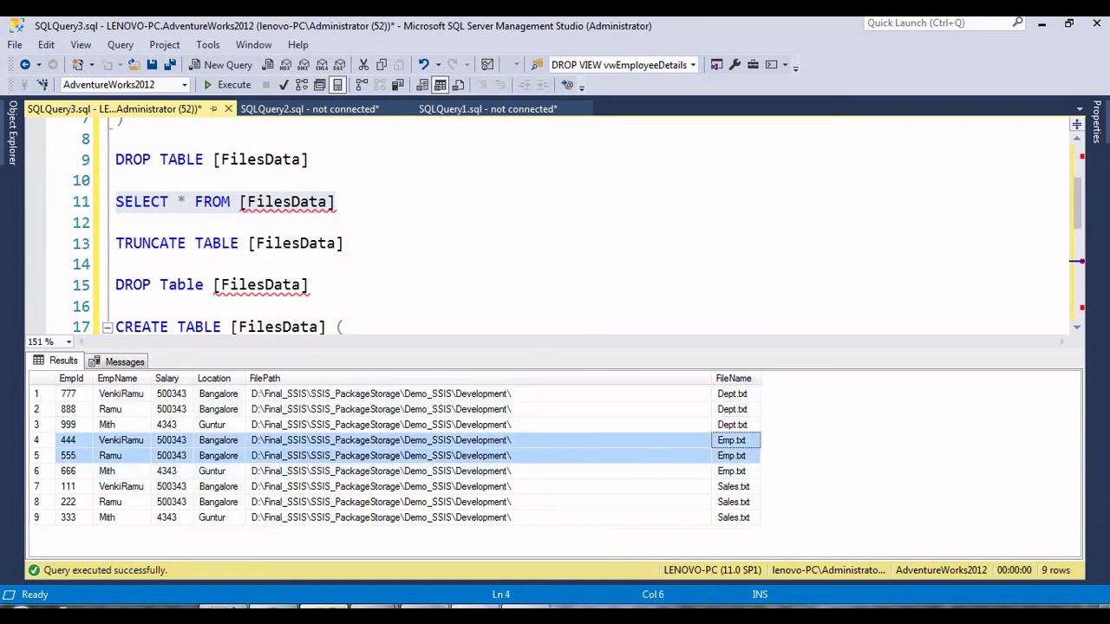
{"action": "left_click_drag", "start_coordinate": [733, 486], "coordinate": [68, 518]}
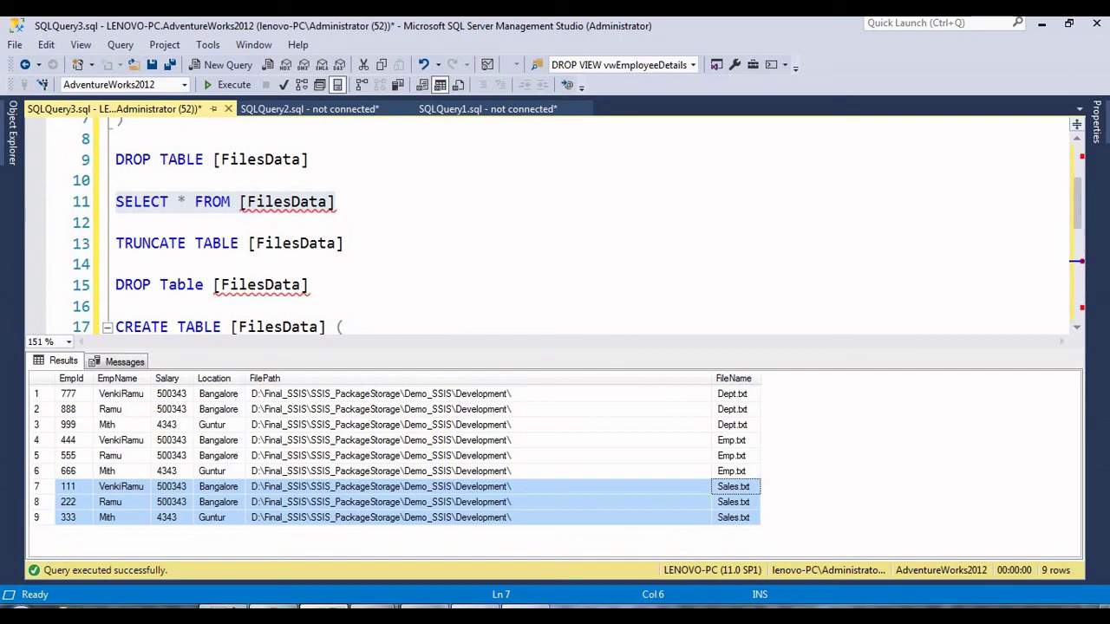
Step: Return to Visual Studio, show the package's control flow and stop debugging
{"action": "left_click", "coordinate": [425, 607]}
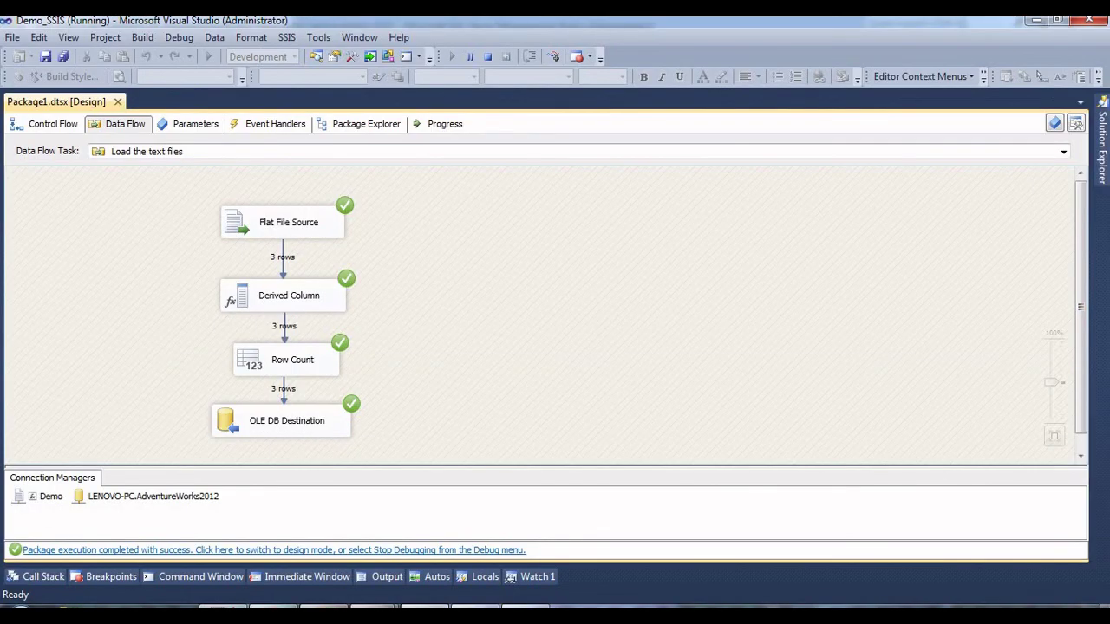
{"action": "left_click", "coordinate": [45, 123]}
{"action": "left_click", "coordinate": [487, 57]}
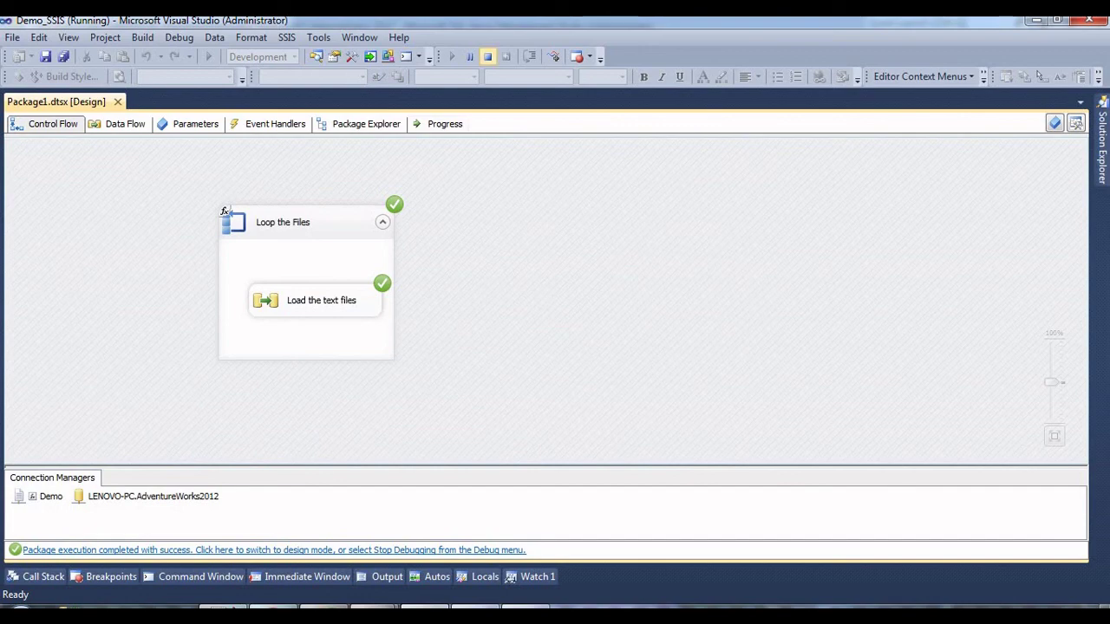